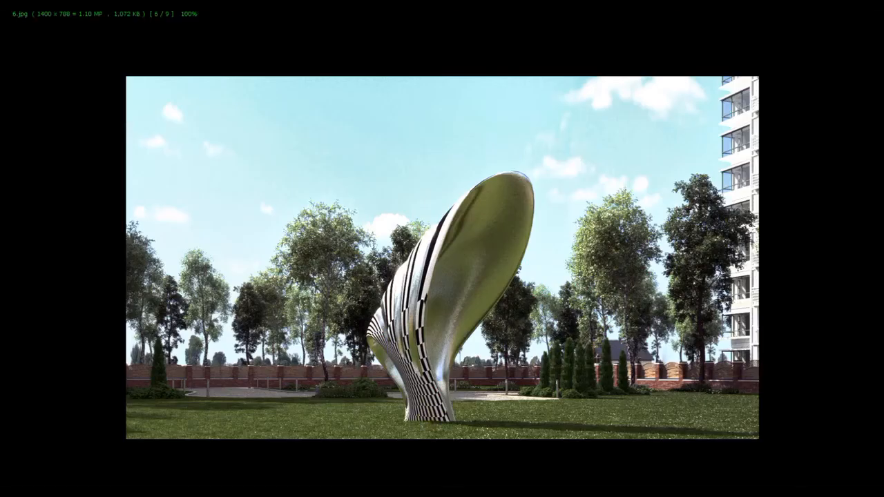
Step: Browse to the ginkgo-leaf arch sculpture board and examine its lawn rendering up close
{"action": "key", "text": "Right"}
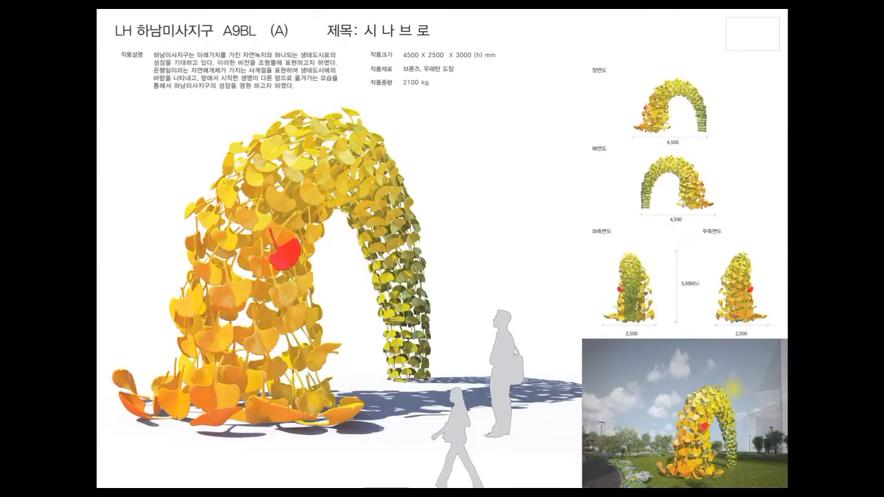
{"action": "scroll", "coordinate": [733, 389], "scroll_direction": "up", "scroll_amount": 3}
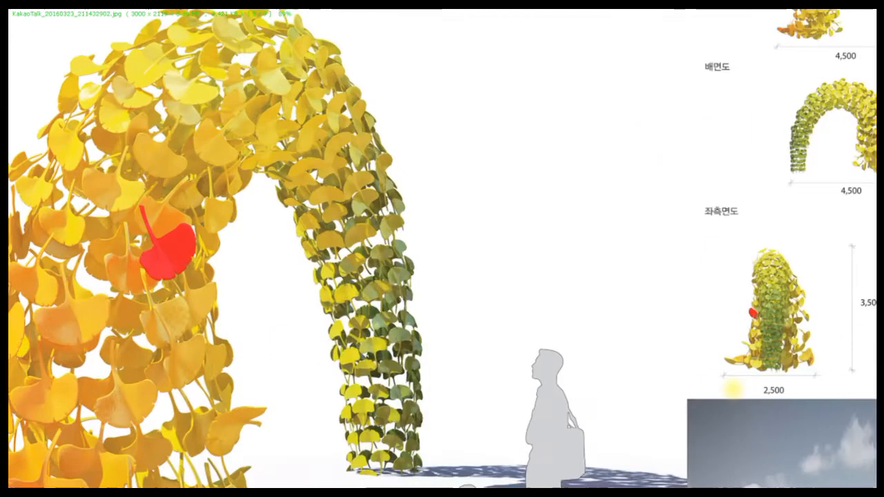
{"action": "scroll", "coordinate": [431, 123], "scroll_direction": "up", "scroll_amount": 1}
{"action": "scroll", "coordinate": [509, 193], "scroll_direction": "up", "scroll_amount": 3}
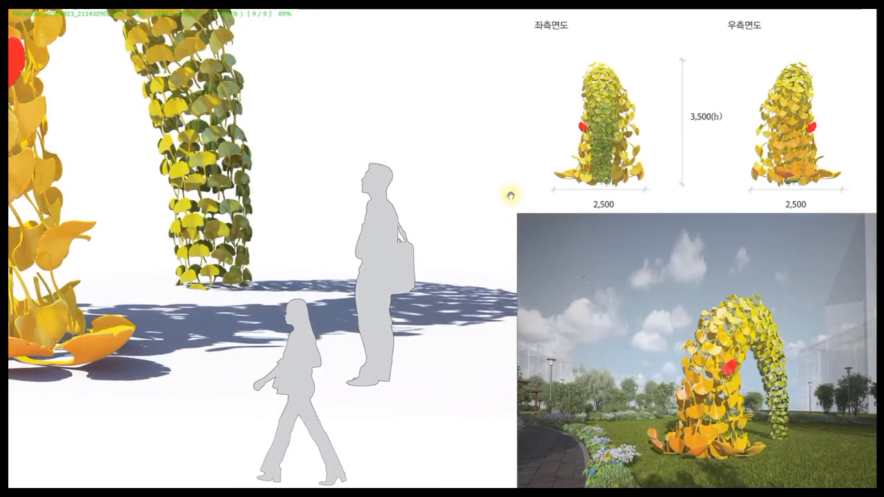
{"action": "scroll", "coordinate": [491, 195], "scroll_direction": "up", "scroll_amount": 3}
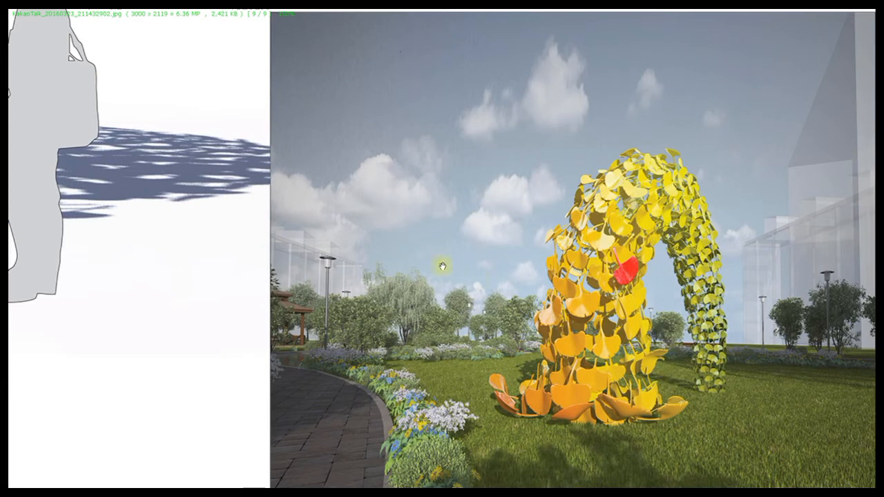
{"action": "scroll", "coordinate": [738, 223], "scroll_direction": "up", "scroll_amount": 1}
{"action": "mouse_move", "coordinate": [874, 223]}
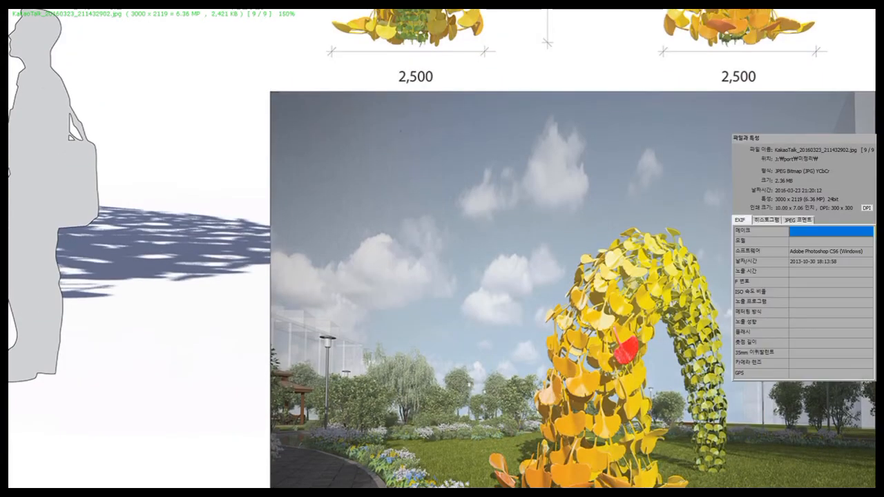
{"action": "scroll", "coordinate": [504, 211], "scroll_direction": "down", "scroll_amount": 1}
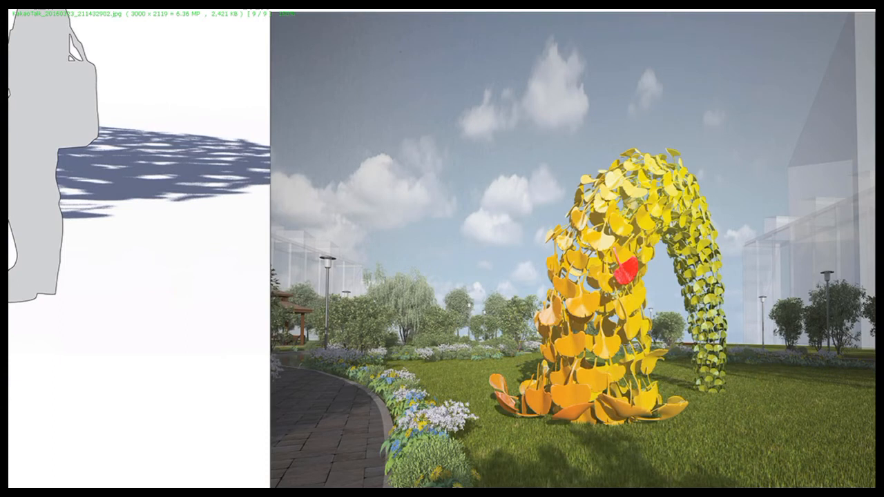
{"action": "left_click_drag", "start_coordinate": [480, 258], "coordinate": [598, 222]}
{"action": "left_click_drag", "start_coordinate": [341, 203], "coordinate": [635, 260]}
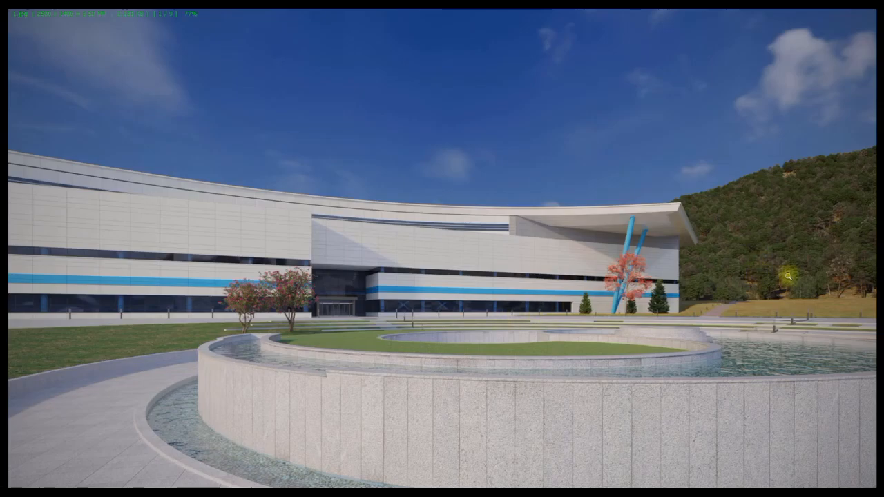
Step: Compare the day and night renderings of the curved building and its lawns, and close the image viewer
{"action": "scroll", "coordinate": [787, 272], "scroll_direction": "up", "scroll_amount": 2}
{"action": "scroll", "coordinate": [787, 271], "scroll_direction": "up", "scroll_amount": 1}
{"action": "left_click_drag", "start_coordinate": [686, 257], "coordinate": [533, 249]}
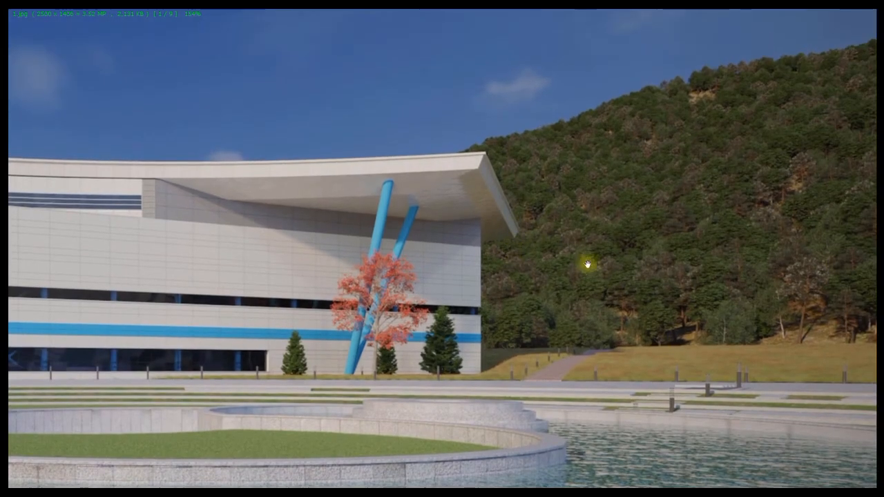
{"action": "key", "text": "Page_Down"}
{"action": "key", "text": "Page_Down"}
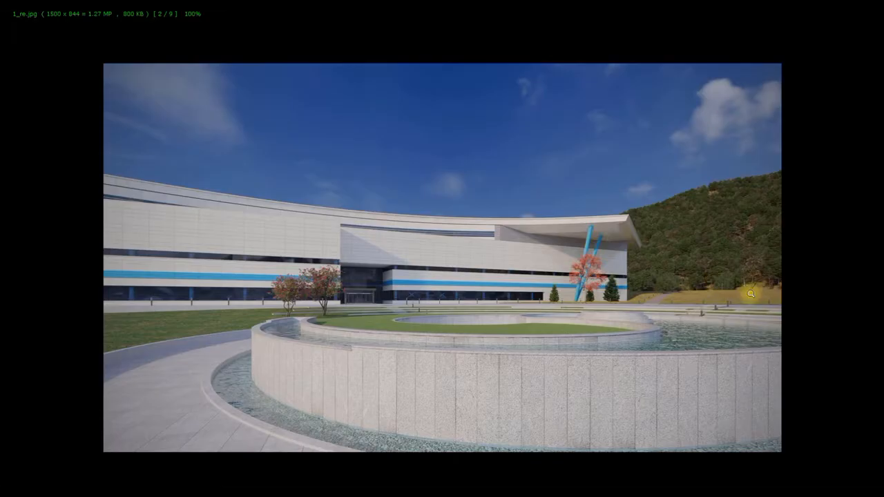
{"action": "key", "text": "Page_Down"}
{"action": "key", "text": "Page_Down"}
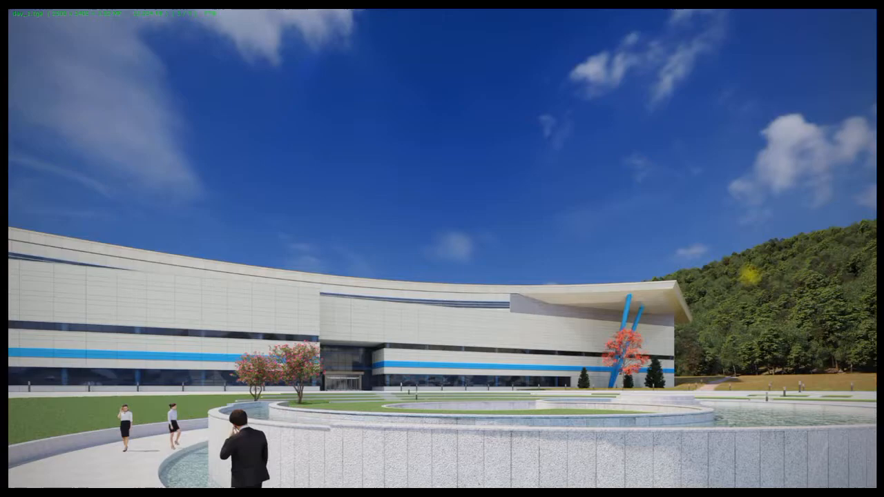
{"action": "key", "text": "Page_Down"}
{"action": "key", "text": "Page_Down"}
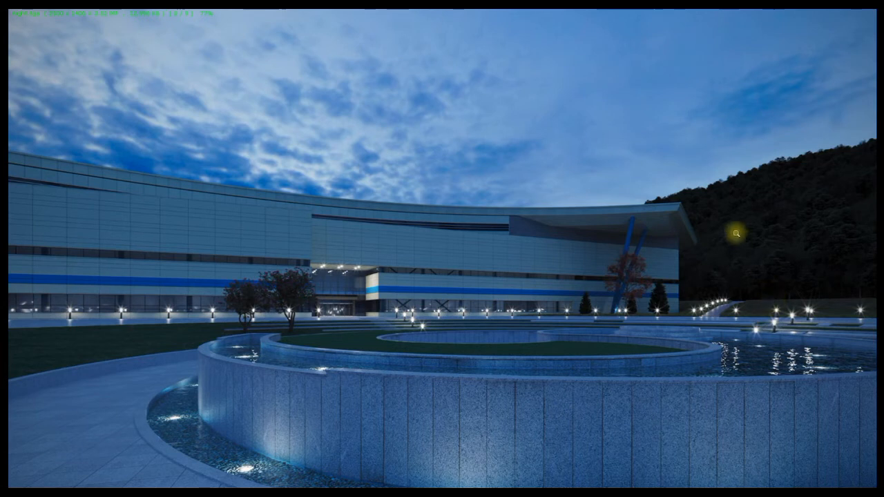
{"action": "key", "text": "Page_Up"}
{"action": "key", "text": "Page_Up"}
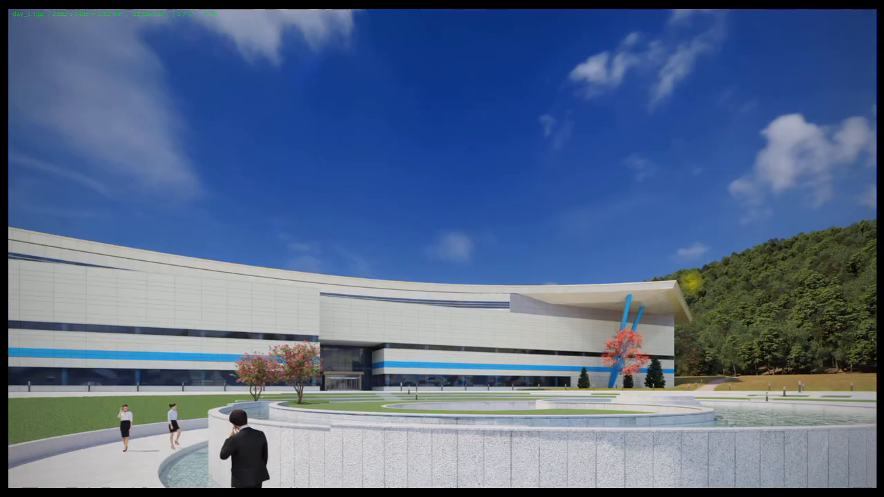
{"action": "key", "text": "Escape"}
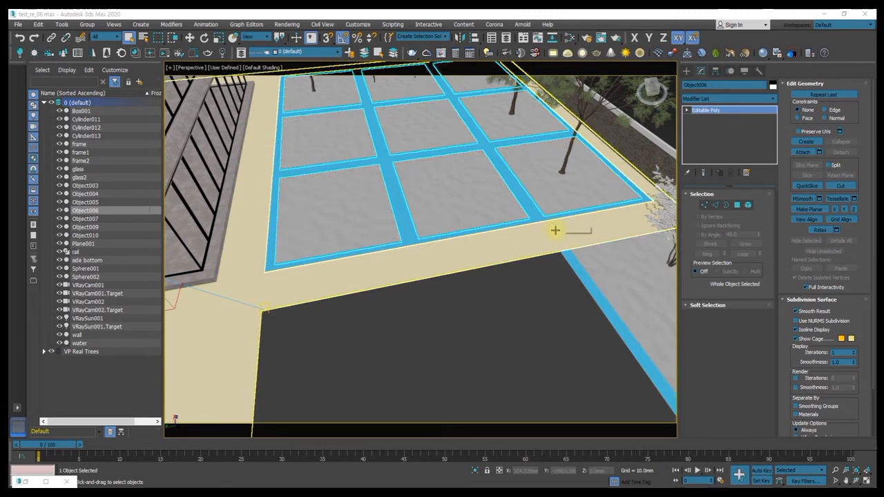
Step: Switch to 3ds Max and open the Slate Material Editor
{"action": "left_click", "coordinate": [318, 13]}
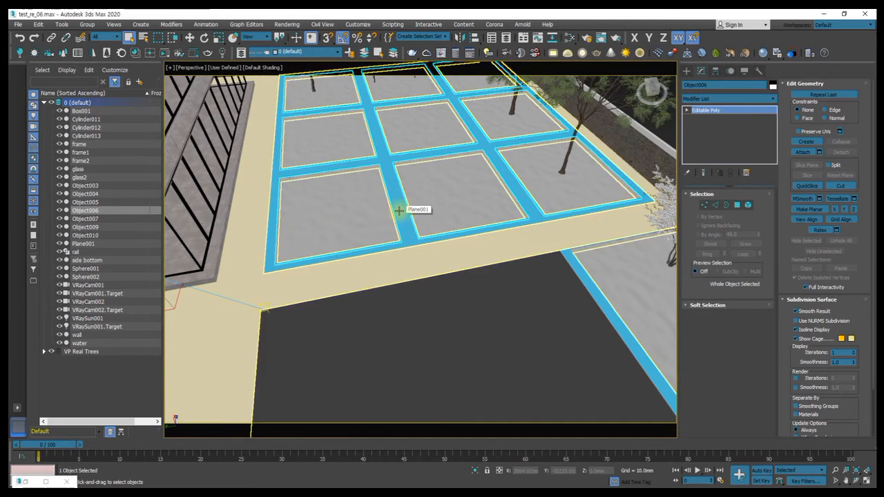
{"action": "middle_click_drag", "start_coordinate": [379, 210], "coordinate": [377, 217]}
{"action": "key", "text": "m"}
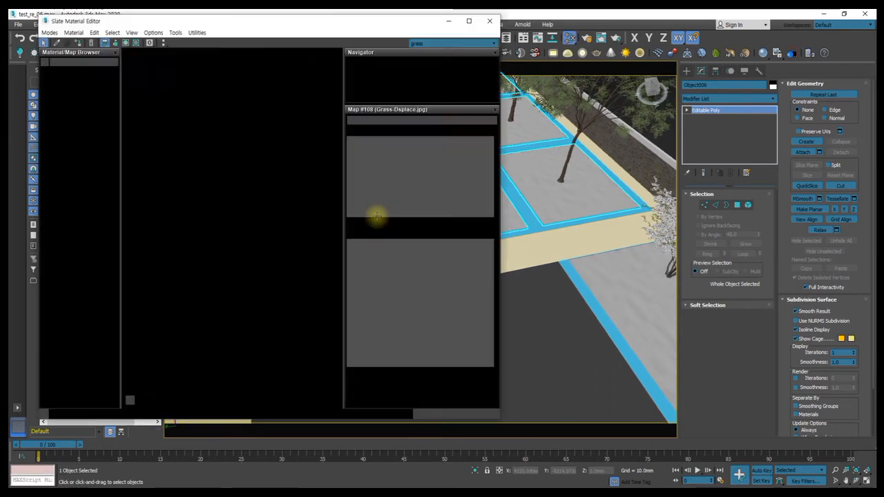
Step: Examine the grass material node networks and the two grayscale bitmaps beside the second VRayMtl
{"action": "middle_click_drag", "start_coordinate": [197, 201], "coordinate": [130, 166]}
{"action": "scroll", "coordinate": [247, 182], "scroll_direction": "up", "scroll_amount": 4}
{"action": "left_click_drag", "start_coordinate": [214, 128], "coordinate": [244, 128]}
{"action": "middle_click_drag", "start_coordinate": [203, 149], "coordinate": [237, 144]}
{"action": "middle_click_drag", "start_coordinate": [186, 121], "coordinate": [208, 237]}
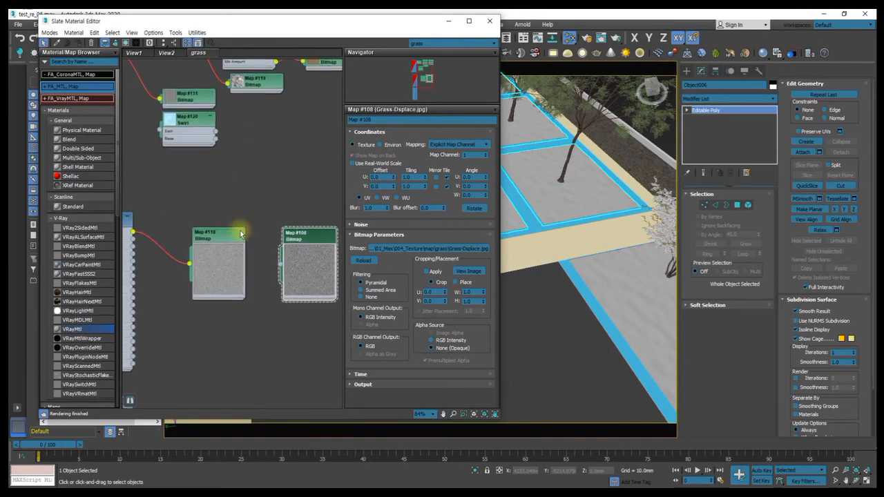
{"action": "middle_click_drag", "start_coordinate": [210, 184], "coordinate": [209, 212]}
{"action": "middle_click_drag", "start_coordinate": [219, 286], "coordinate": [191, 236]}
{"action": "middle_click_drag", "start_coordinate": [167, 164], "coordinate": [220, 241]}
{"action": "scroll", "coordinate": [225, 207], "scroll_direction": "down", "scroll_amount": 3}
{"action": "mouse_move", "coordinate": [253, 169]}
{"action": "middle_mouse_down"}
{"action": "mouse_move", "coordinate": [231, 198]}
{"action": "mouse_move", "coordinate": [262, 165]}
{"action": "middle_mouse_up"}
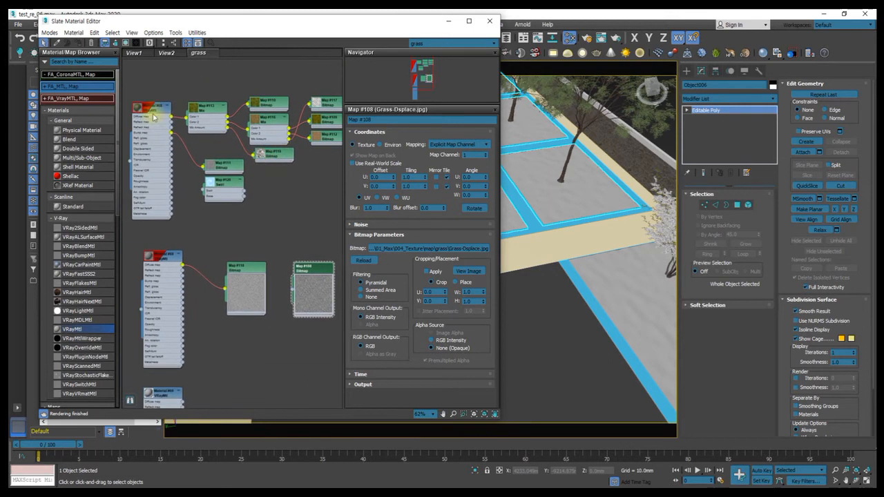
{"action": "middle_click_drag", "start_coordinate": [265, 120], "coordinate": [244, 123]}
{"action": "left_click_drag", "start_coordinate": [253, 160], "coordinate": [247, 159]}
{"action": "middle_click_drag", "start_coordinate": [277, 156], "coordinate": [257, 154]}
{"action": "middle_click_drag", "start_coordinate": [205, 282], "coordinate": [215, 225]}
{"action": "scroll", "coordinate": [215, 225], "scroll_direction": "up", "scroll_amount": 4}
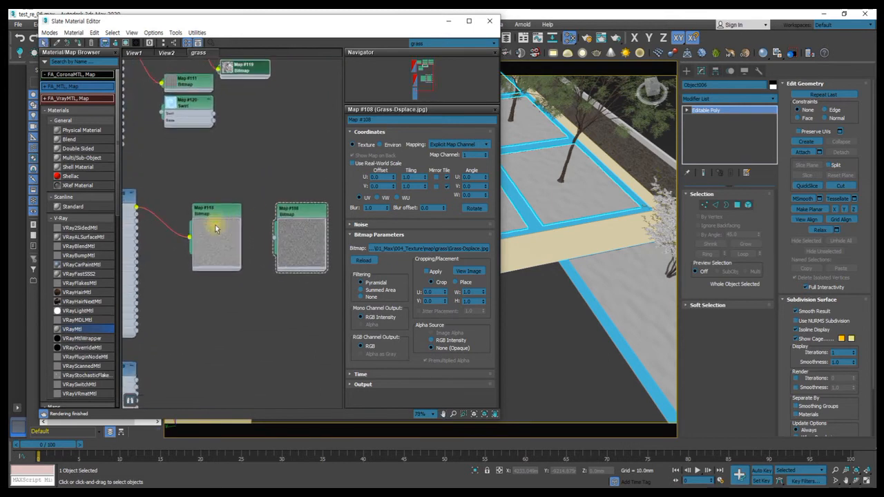
Step: View the full image of the Map #108 bitmap, Grass-Dsplace.jpg, and close the preview
{"action": "middle_click_drag", "start_coordinate": [293, 211], "coordinate": [264, 182]}
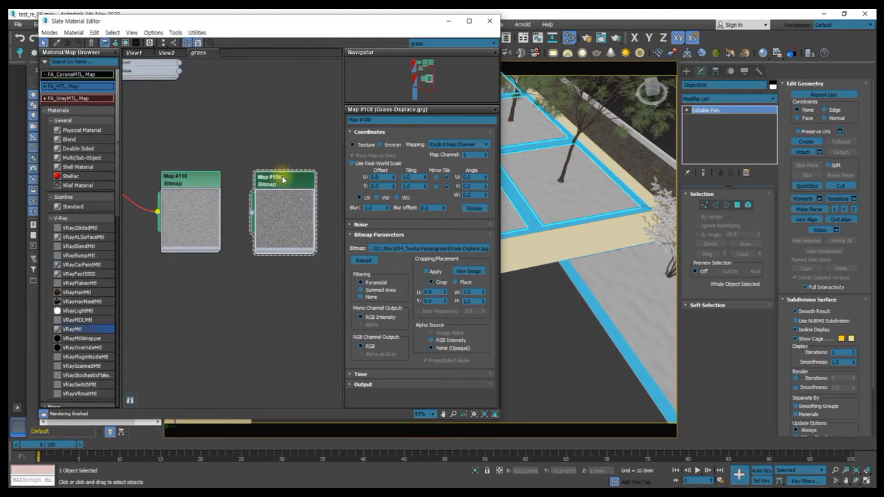
{"action": "left_click", "coordinate": [467, 271]}
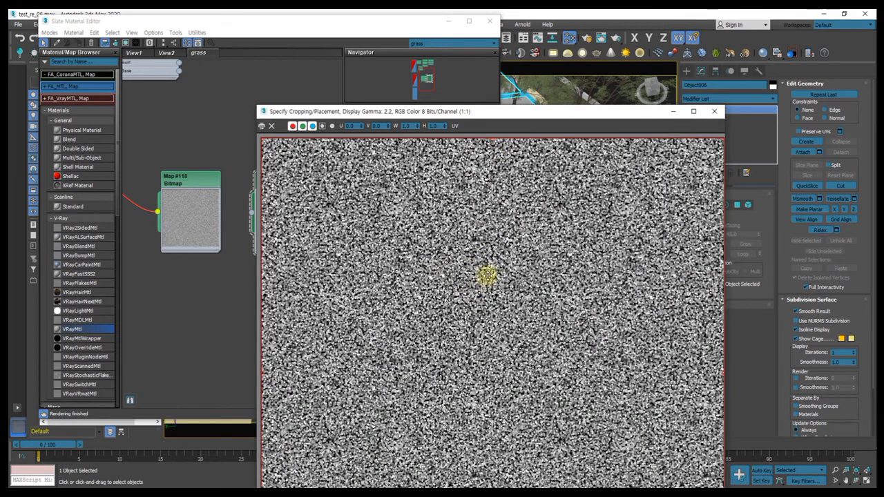
{"action": "scroll", "coordinate": [488, 288], "scroll_direction": "down", "scroll_amount": 2}
{"action": "scroll", "coordinate": [488, 289], "scroll_direction": "up", "scroll_amount": 2}
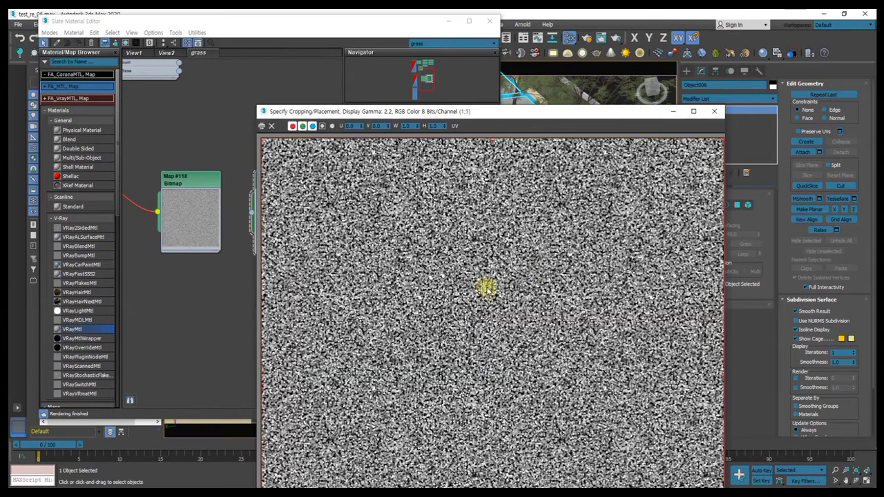
{"action": "left_click", "coordinate": [714, 111]}
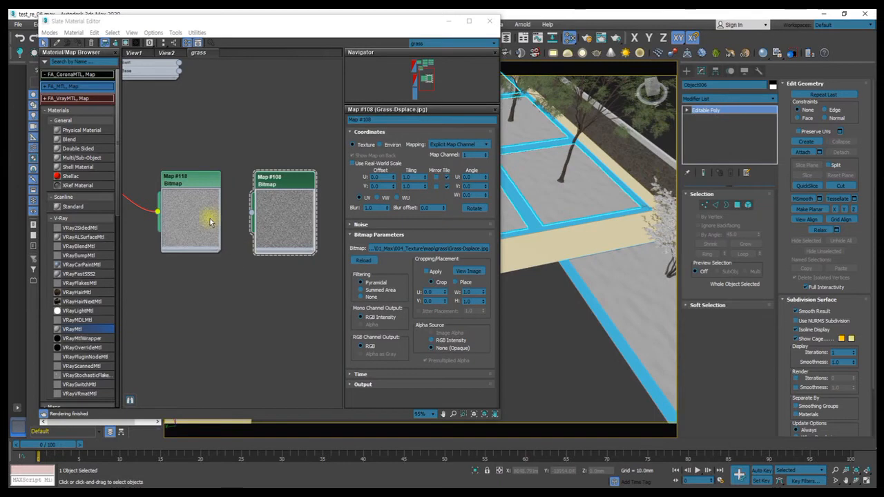
Step: Open the Map #118 bitmap's parameters, inspect its full image up close, and close the preview
{"action": "double_click", "coordinate": [169, 181]}
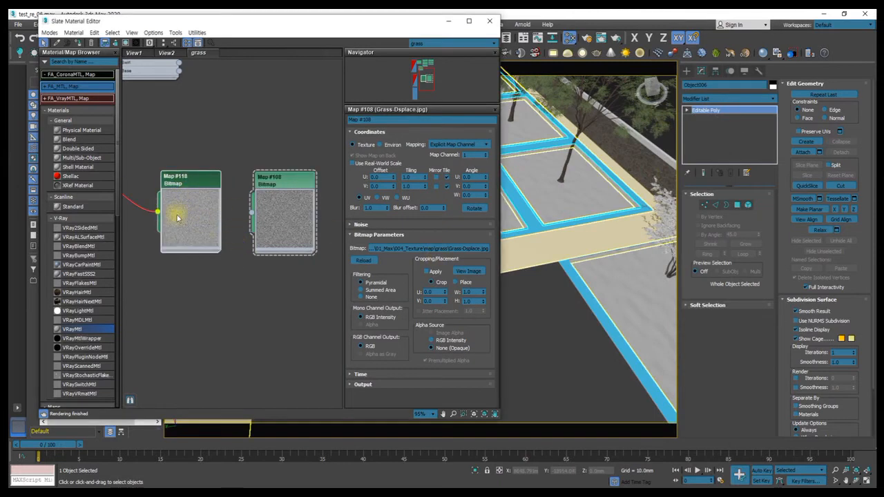
{"action": "double_click", "coordinate": [185, 175]}
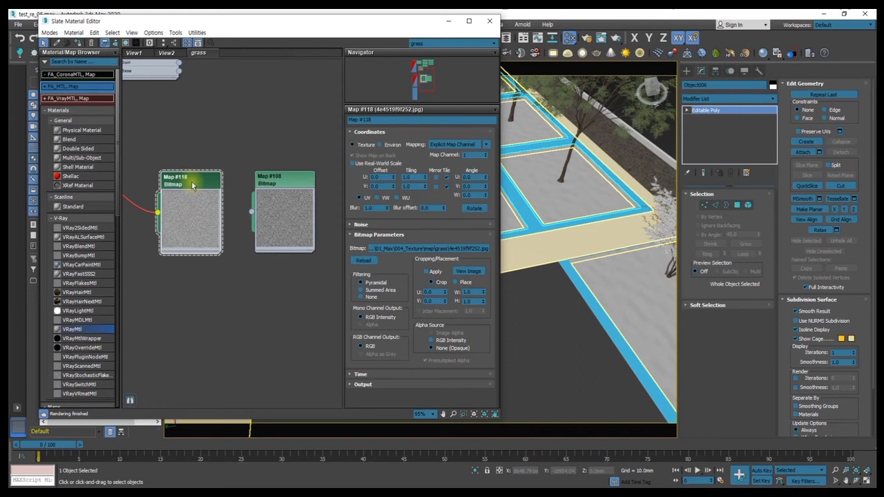
{"action": "left_click", "coordinate": [468, 270]}
{"action": "scroll", "coordinate": [471, 267], "scroll_direction": "up", "scroll_amount": 2}
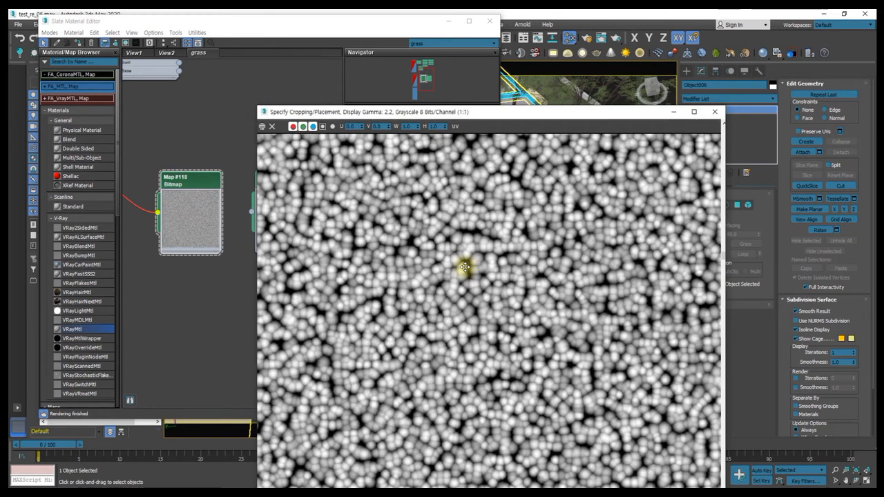
{"action": "scroll", "coordinate": [466, 266], "scroll_direction": "down", "scroll_amount": 1}
{"action": "scroll", "coordinate": [465, 267], "scroll_direction": "up", "scroll_amount": 1}
{"action": "scroll", "coordinate": [465, 267], "scroll_direction": "down", "scroll_amount": 1}
{"action": "left_click", "coordinate": [715, 111]}
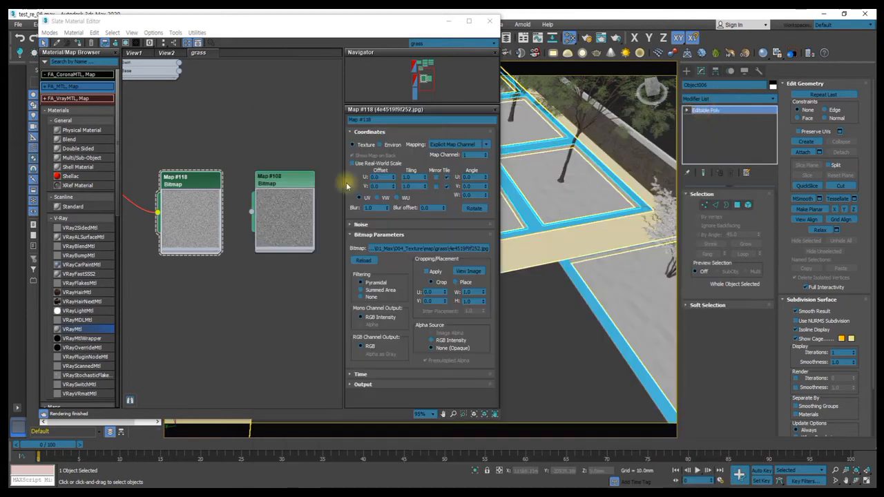
Step: Add a Cellular map to the grass view, below the Map #118 bitmap node
{"action": "scroll", "coordinate": [297, 183], "scroll_direction": "down", "scroll_amount": 3}
{"action": "scroll", "coordinate": [69, 275], "scroll_direction": "down", "scroll_amount": 5}
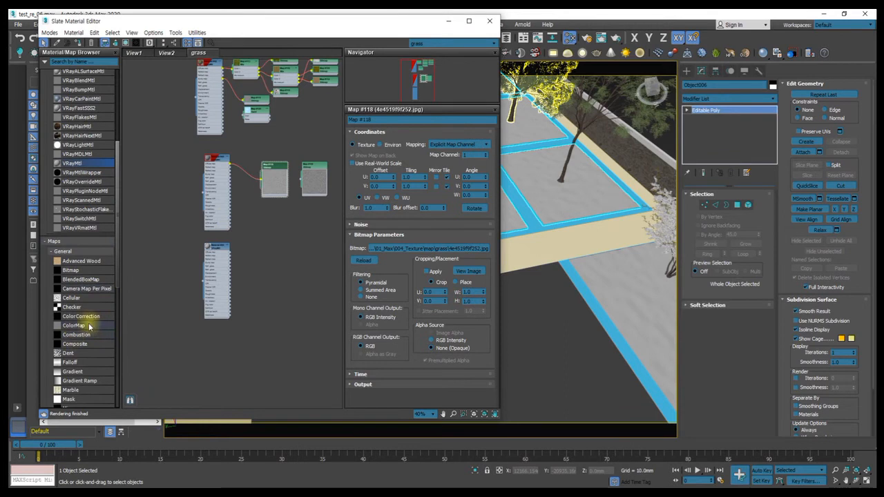
{"action": "scroll", "coordinate": [87, 362], "scroll_direction": "down", "scroll_amount": 3}
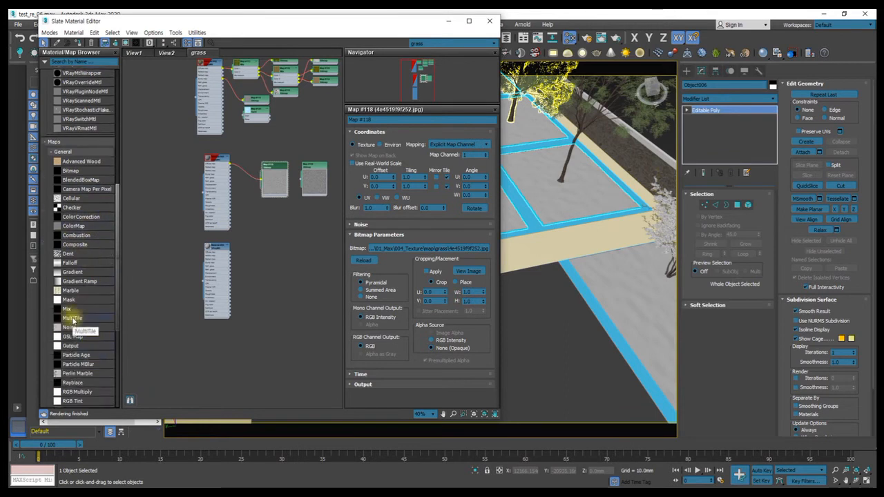
{"action": "scroll", "coordinate": [76, 319], "scroll_direction": "down", "scroll_amount": 1}
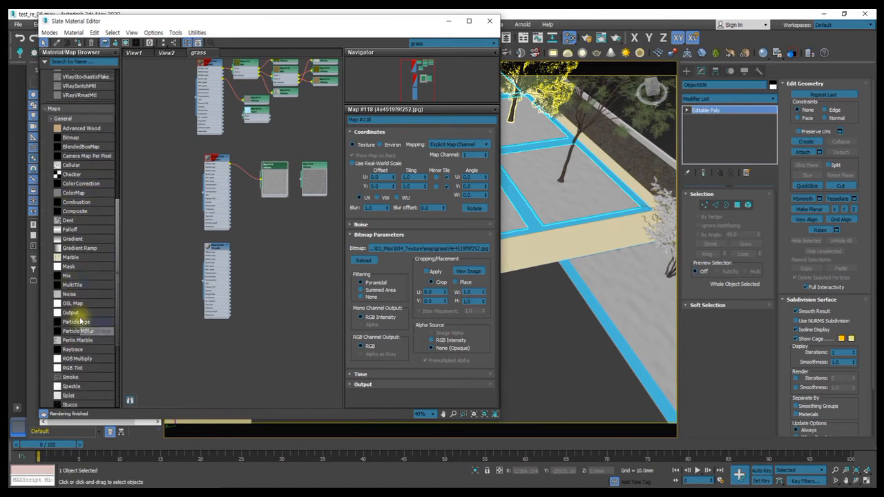
{"action": "left_click_drag", "start_coordinate": [62, 165], "coordinate": [262, 233]}
Step: Compare the Cellular map's enlarged node preview with the full image of the Map #118 bitmap
{"action": "scroll", "coordinate": [263, 233], "scroll_direction": "up", "scroll_amount": 3}
{"action": "scroll", "coordinate": [287, 238], "scroll_direction": "up", "scroll_amount": 3}
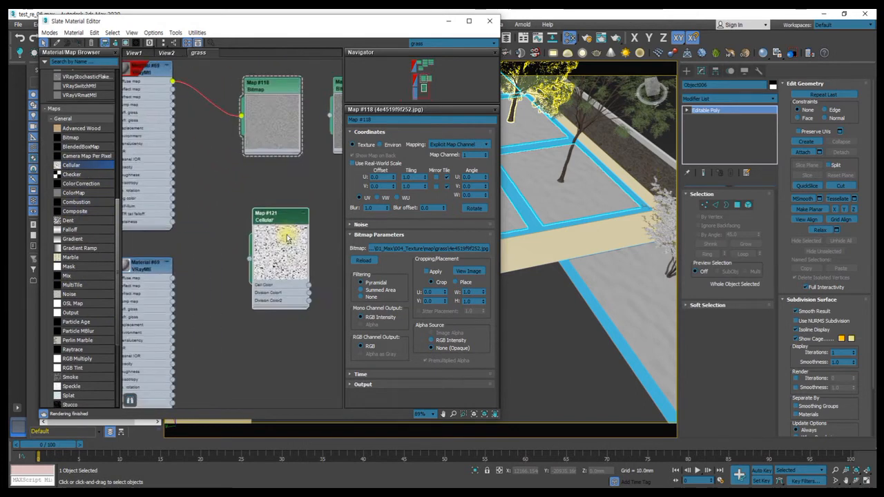
{"action": "scroll", "coordinate": [286, 238], "scroll_direction": "up", "scroll_amount": 5}
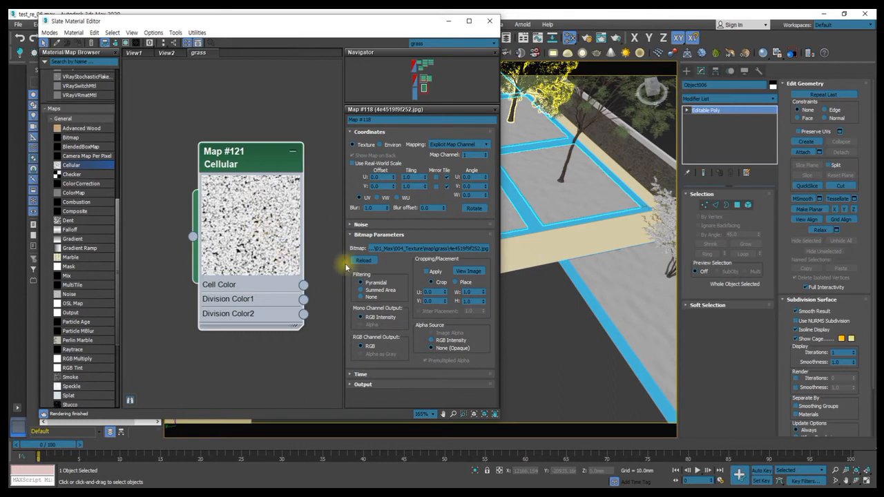
{"action": "scroll", "coordinate": [219, 197], "scroll_direction": "up", "scroll_amount": 2}
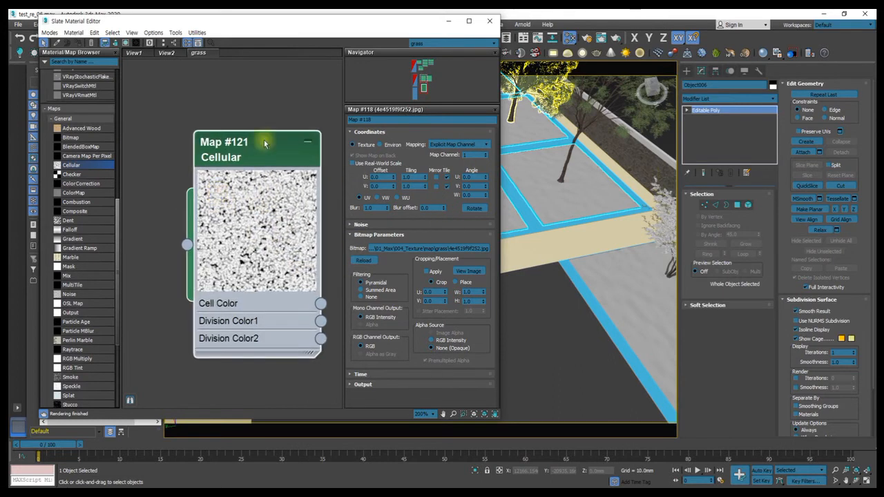
{"action": "middle_click_drag", "start_coordinate": [262, 143], "coordinate": [192, 197]}
{"action": "scroll", "coordinate": [221, 198], "scroll_direction": "down", "scroll_amount": 4}
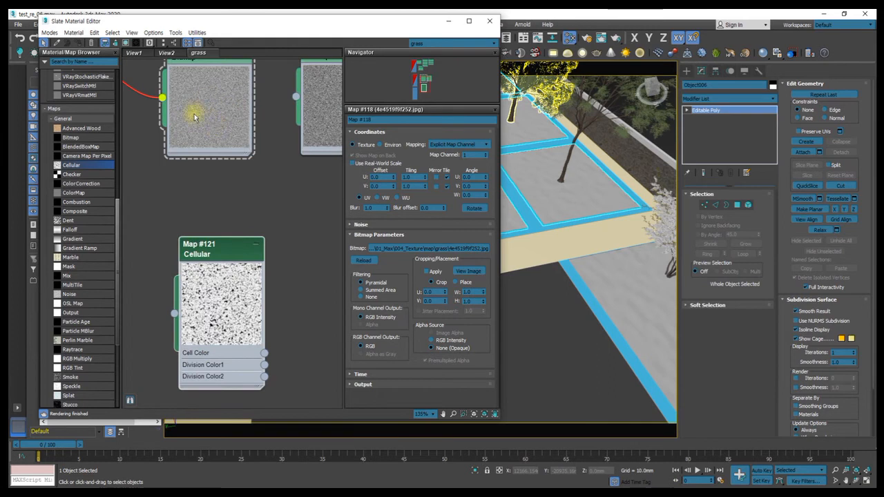
{"action": "middle_click_drag", "start_coordinate": [219, 257], "coordinate": [223, 226]}
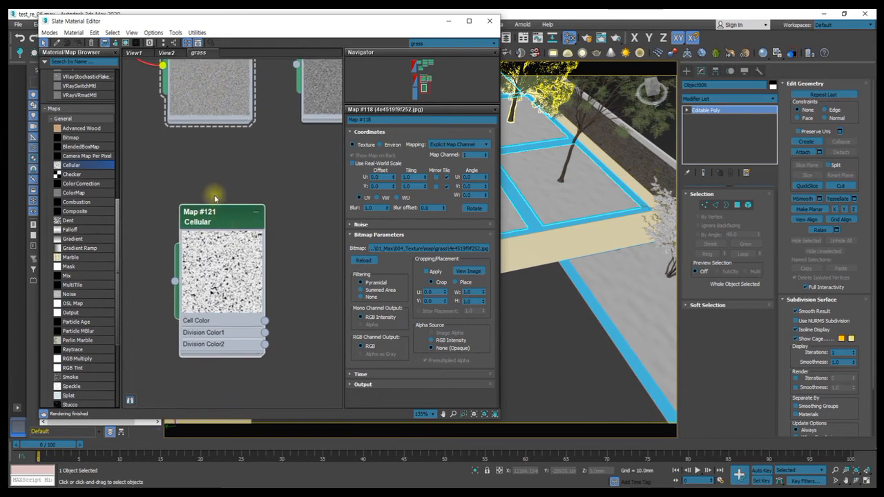
{"action": "left_click", "coordinate": [469, 271]}
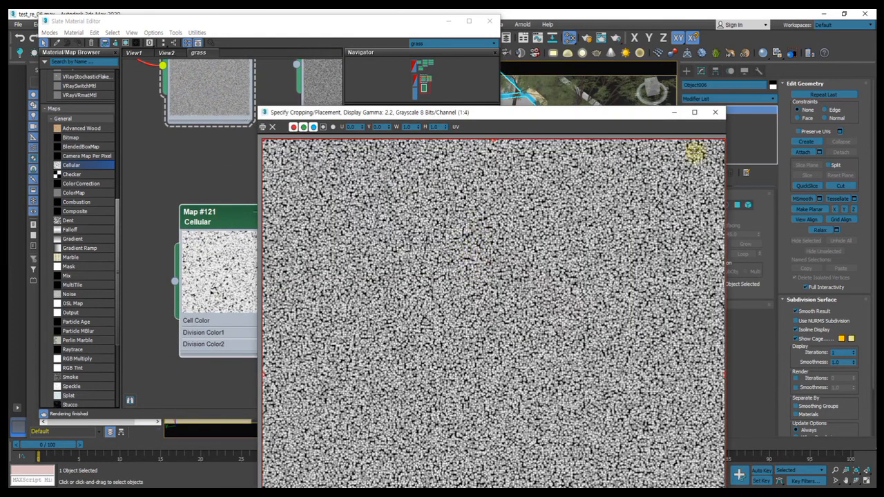
Step: Close the Map #118 bitmap preview and delete the Cellular map from the grass view
{"action": "left_click", "coordinate": [715, 112]}
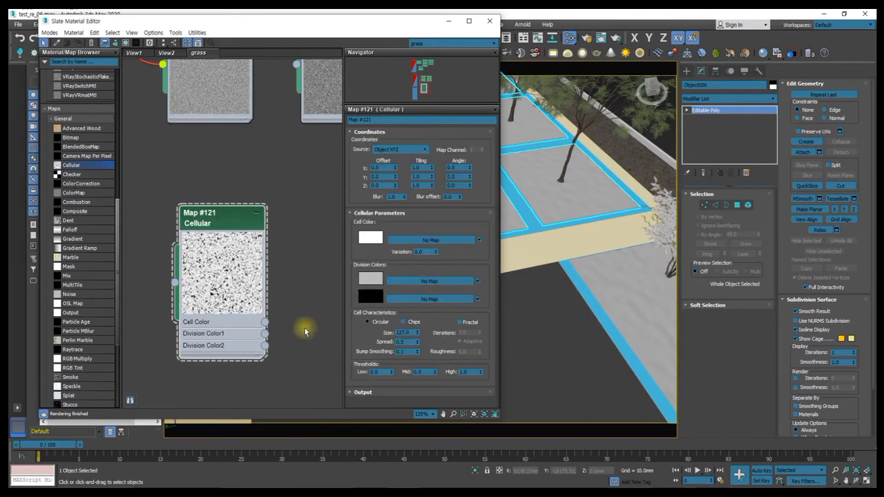
{"action": "scroll", "coordinate": [214, 261], "scroll_direction": "up", "scroll_amount": 3}
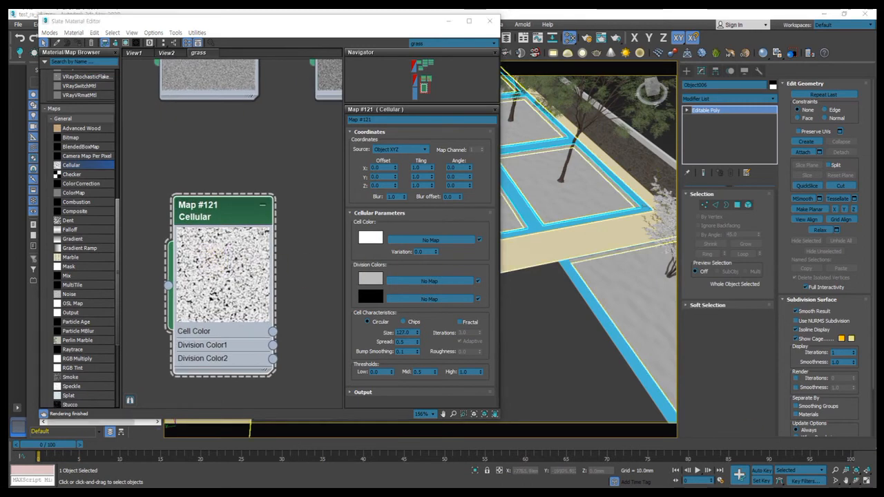
{"action": "scroll", "coordinate": [241, 193], "scroll_direction": "down", "scroll_amount": 6}
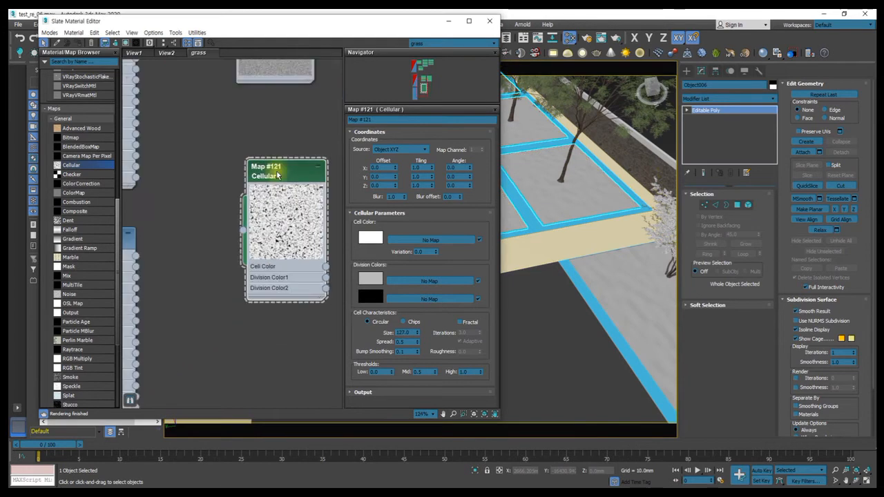
{"action": "left_click_drag", "start_coordinate": [203, 225], "coordinate": [206, 225]}
{"action": "middle_click_drag", "start_coordinate": [208, 215], "coordinate": [277, 247]}
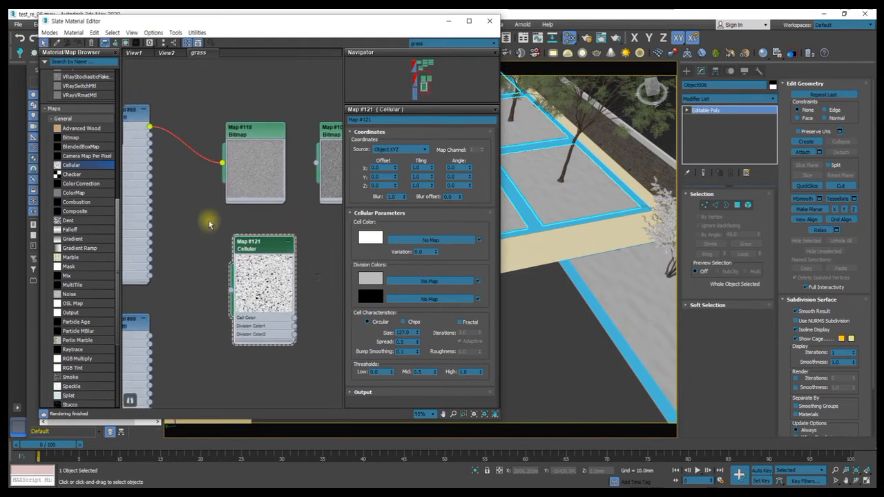
{"action": "key", "text": "Delete"}
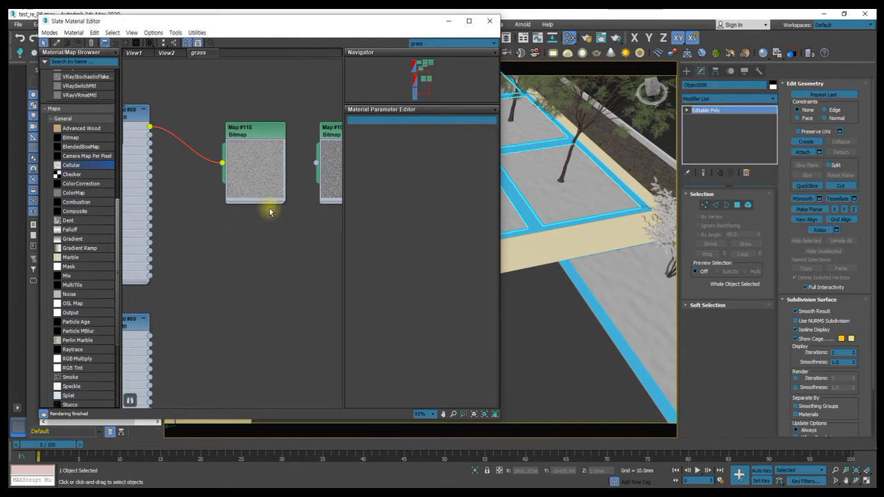
Step: Assign Material #69, with the Map #118 bitmap as its diffuse map, to the selected Object006, replacing the scene material of the same name
{"action": "scroll", "coordinate": [263, 228], "scroll_direction": "down", "scroll_amount": 3}
{"action": "middle_click_drag", "start_coordinate": [221, 198], "coordinate": [256, 197]}
{"action": "left_click_drag", "start_coordinate": [256, 197], "coordinate": [237, 183]}
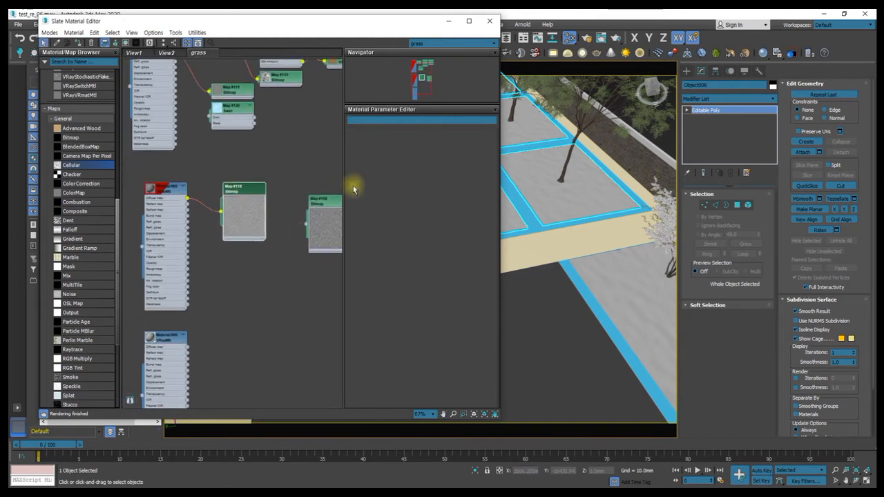
{"action": "double_click", "coordinate": [166, 189]}
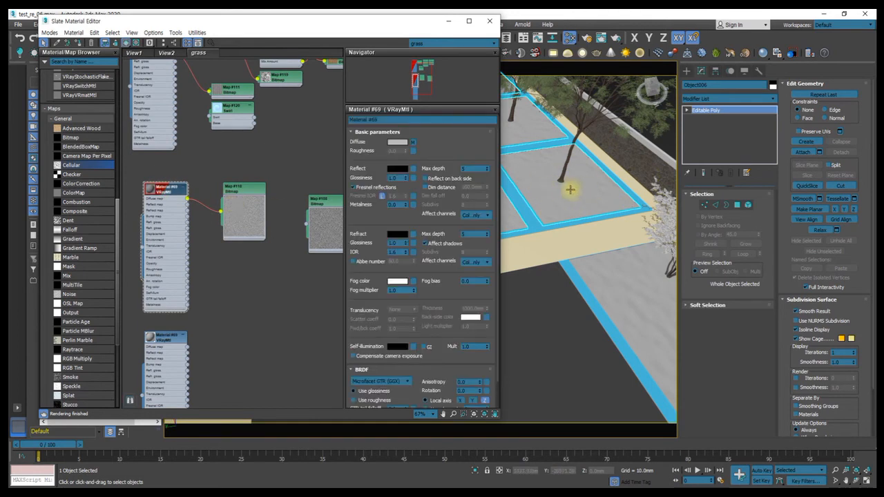
{"action": "scroll", "coordinate": [663, 266], "scroll_direction": "down", "scroll_amount": 5}
{"action": "scroll", "coordinate": [641, 261], "scroll_direction": "up", "scroll_amount": 5}
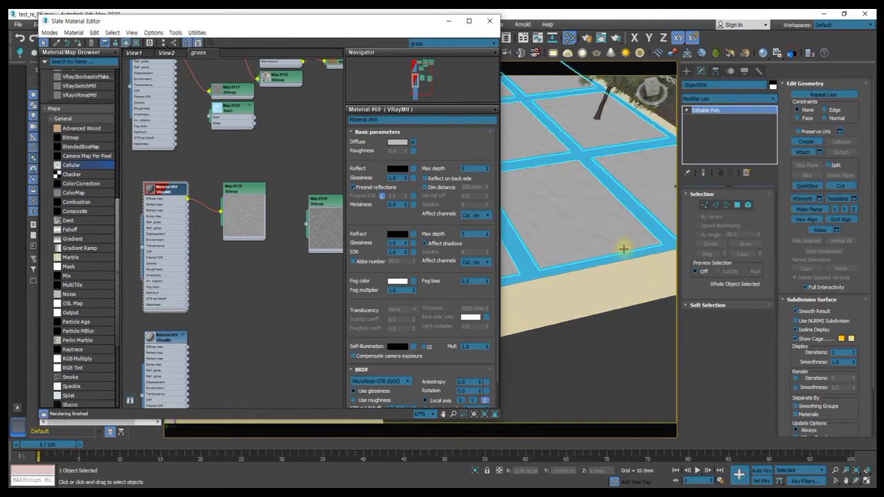
{"action": "middle_click_drag", "start_coordinate": [623, 249], "coordinate": [596, 274]}
{"action": "left_click", "coordinate": [178, 192]}
{"action": "left_click", "coordinate": [80, 42]}
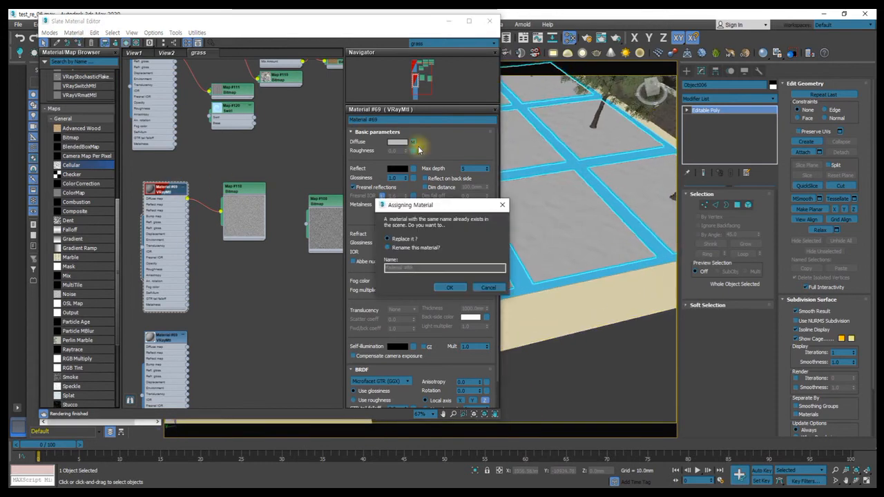
{"action": "left_click", "coordinate": [450, 288]}
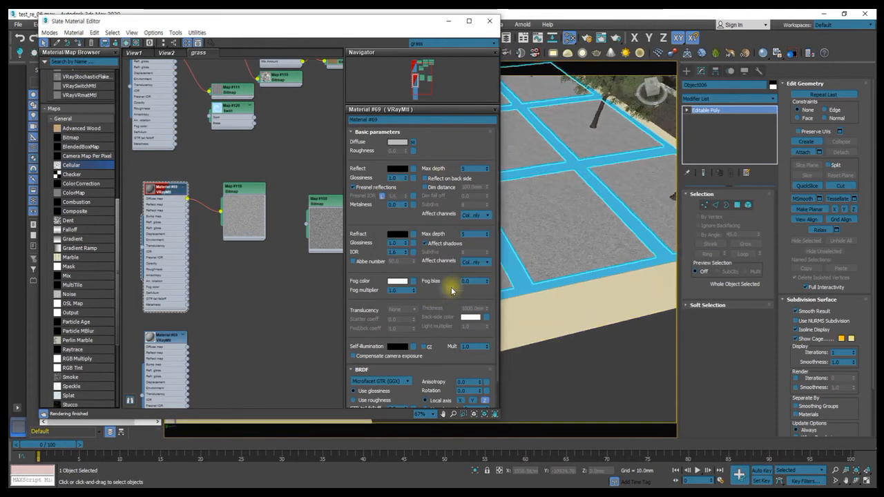
Step: Examine the scale and pattern of the bitmap texture on Object006 up close in the perspective view
{"action": "scroll", "coordinate": [568, 259], "scroll_direction": "up", "scroll_amount": 8}
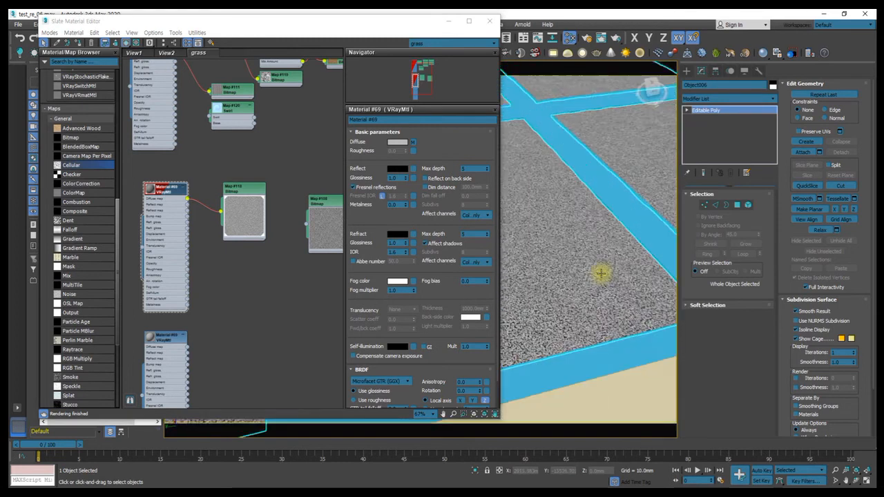
{"action": "scroll", "coordinate": [591, 274], "scroll_direction": "down", "scroll_amount": 5}
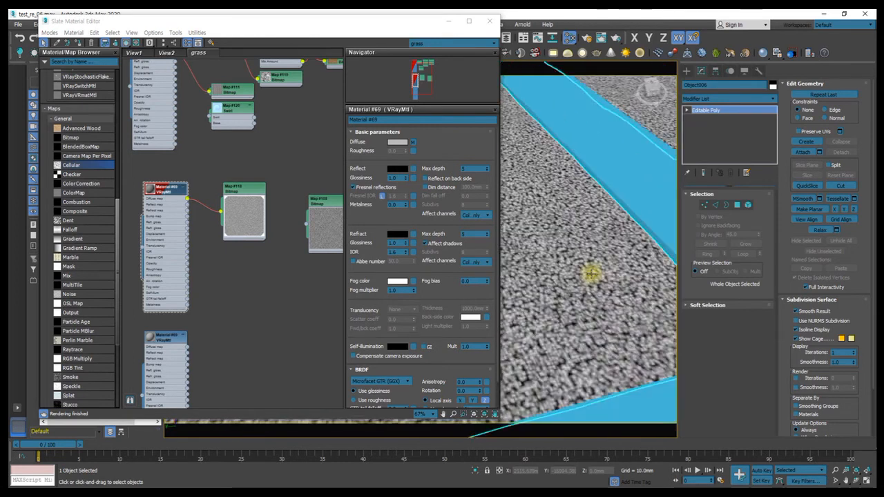
{"action": "scroll", "coordinate": [591, 275], "scroll_direction": "up", "scroll_amount": 5}
{"action": "scroll", "coordinate": [591, 274], "scroll_direction": "down", "scroll_amount": 5}
{"action": "scroll", "coordinate": [587, 263], "scroll_direction": "up", "scroll_amount": 5}
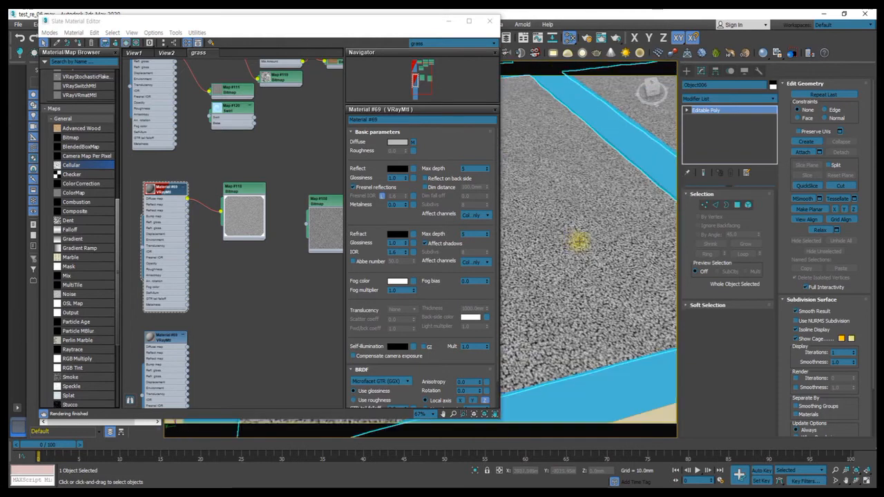
{"action": "scroll", "coordinate": [580, 240], "scroll_direction": "down", "scroll_amount": 2}
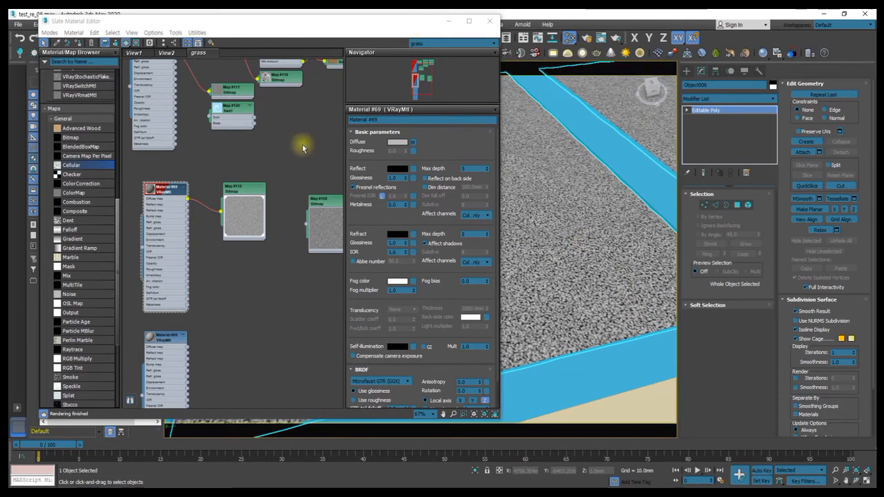
{"action": "scroll", "coordinate": [293, 165], "scroll_direction": "down", "scroll_amount": 5}
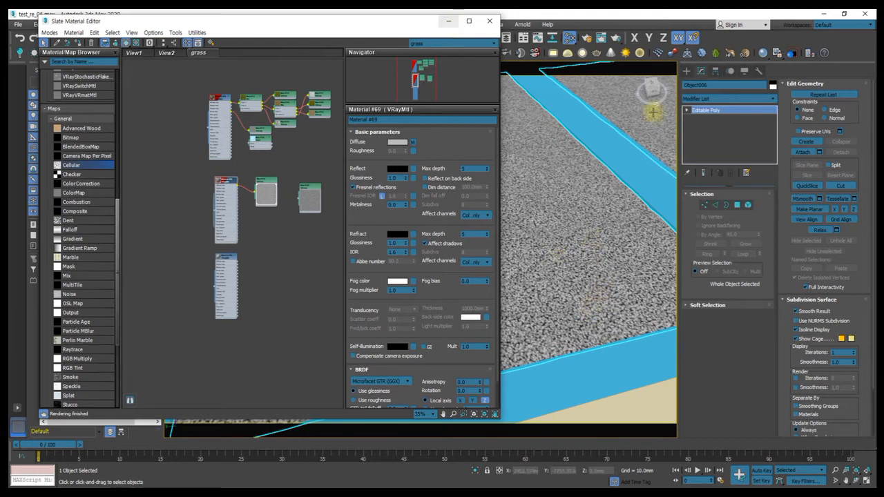
Step: Add a VRayDisplacementMod modifier to Object006 with the 3D mapping type and clear the material editor from the viewport
{"action": "left_click", "coordinate": [706, 98]}
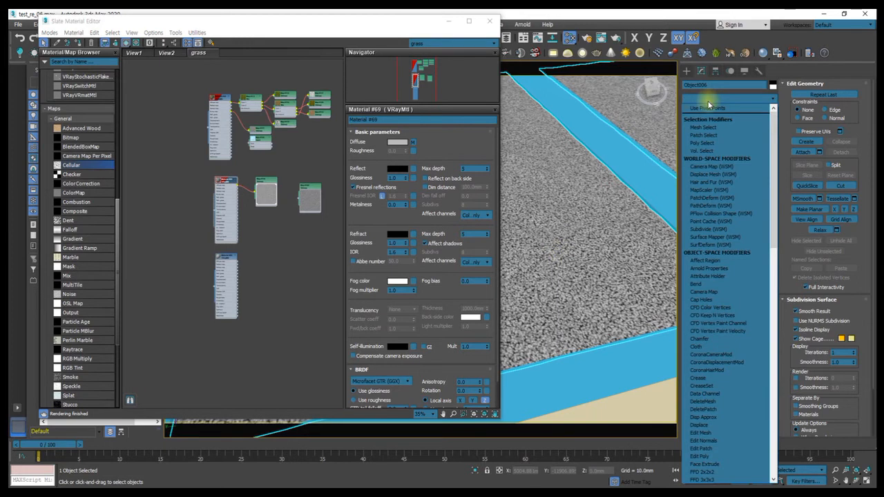
{"action": "key", "text": "v"}
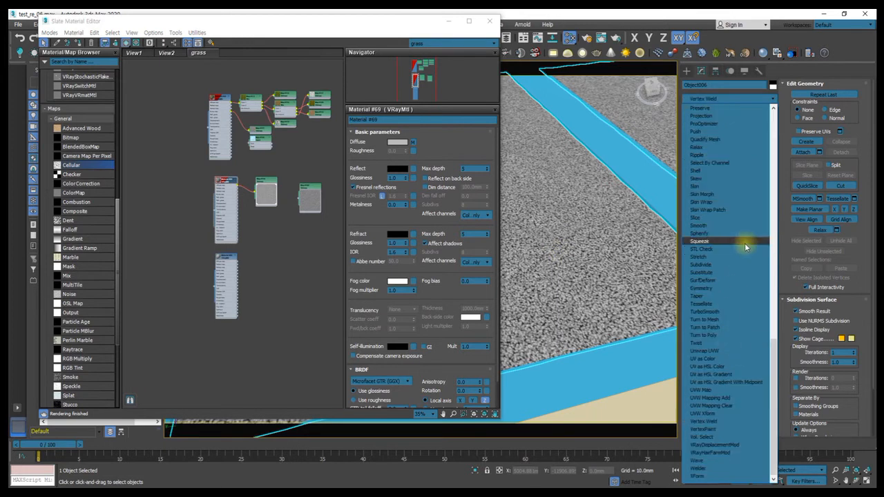
{"action": "left_click", "coordinate": [719, 445]}
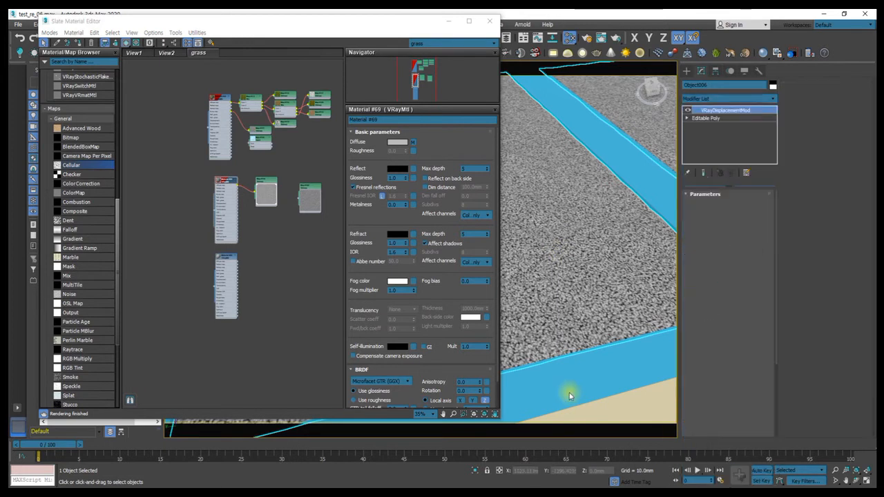
{"action": "left_click_drag", "start_coordinate": [363, 28], "coordinate": [0, 79]}
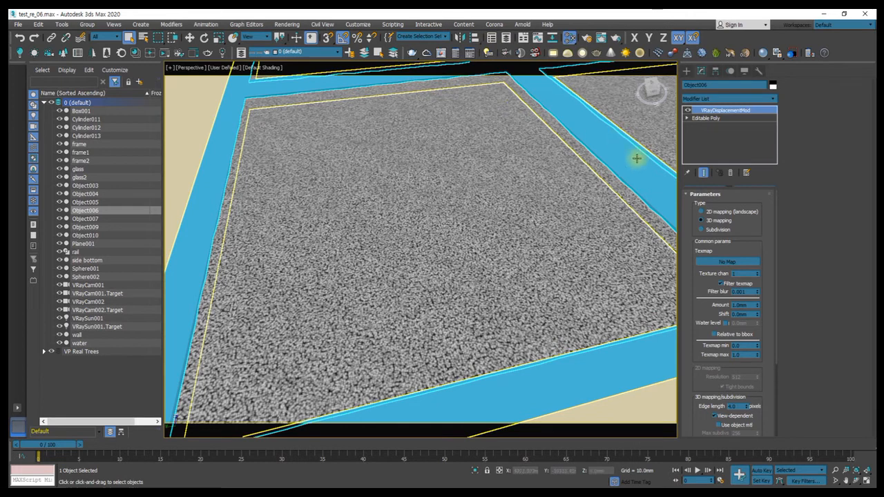
{"action": "left_click", "coordinate": [700, 220]}
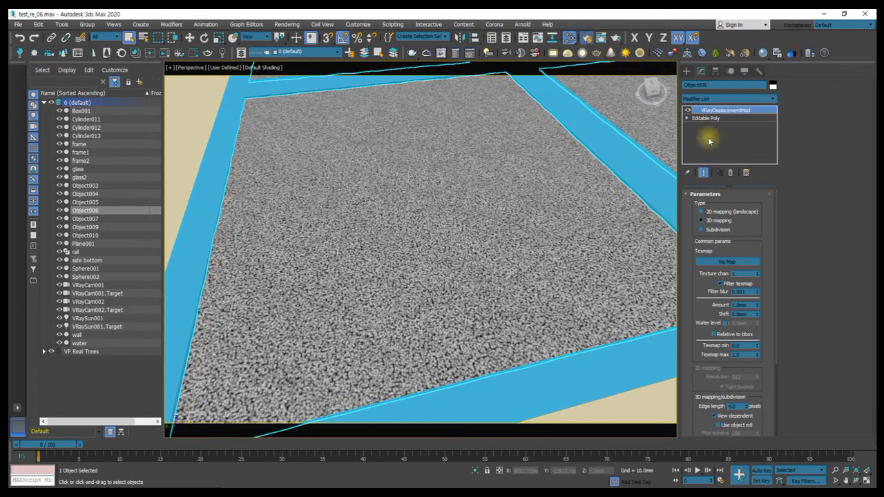
Step: Check the common render settings, close Render Setup, and open the V-Ray frame buffer beside the modifier's parameters
{"action": "left_click", "coordinate": [570, 37]}
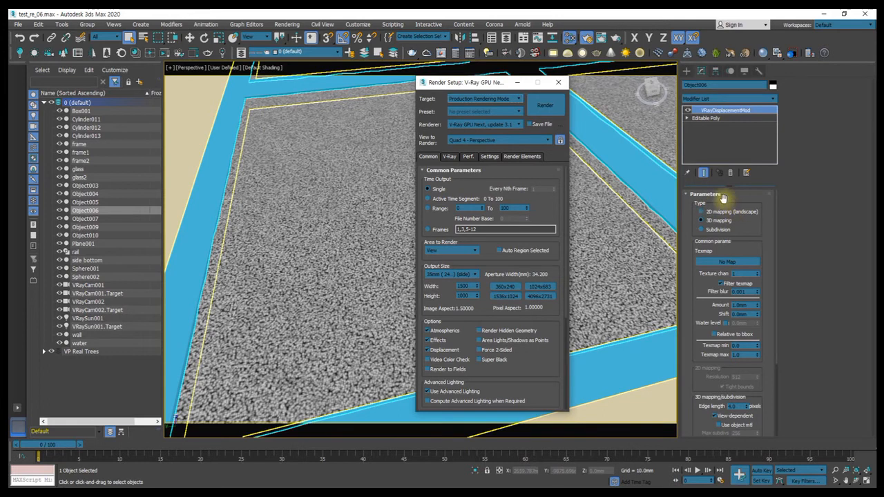
{"action": "left_click", "coordinate": [559, 84]}
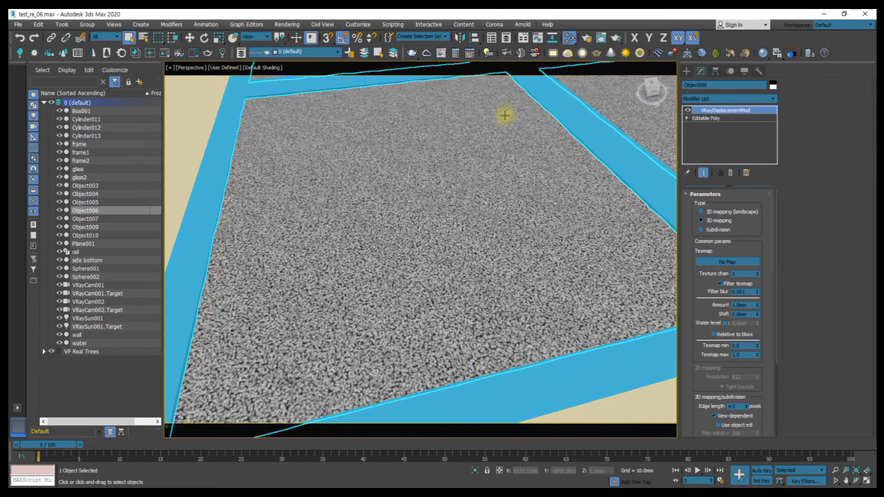
{"action": "left_click", "coordinate": [441, 52]}
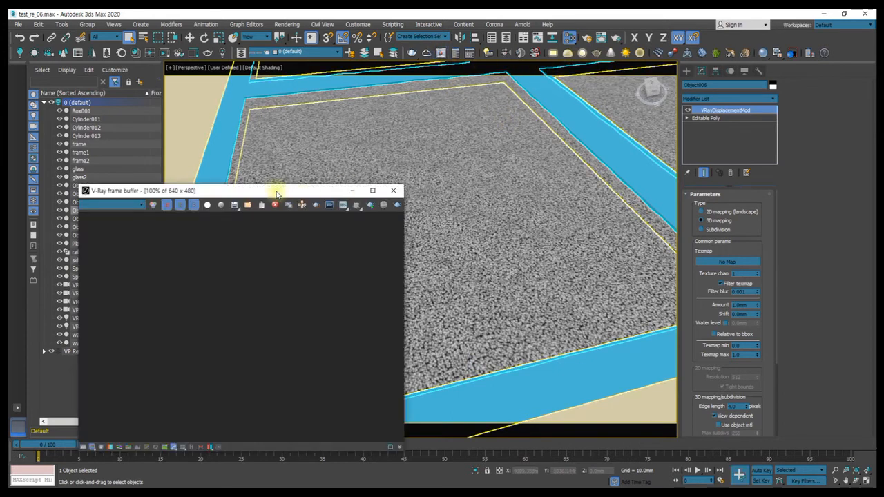
{"action": "left_click_drag", "start_coordinate": [276, 193], "coordinate": [272, 97]}
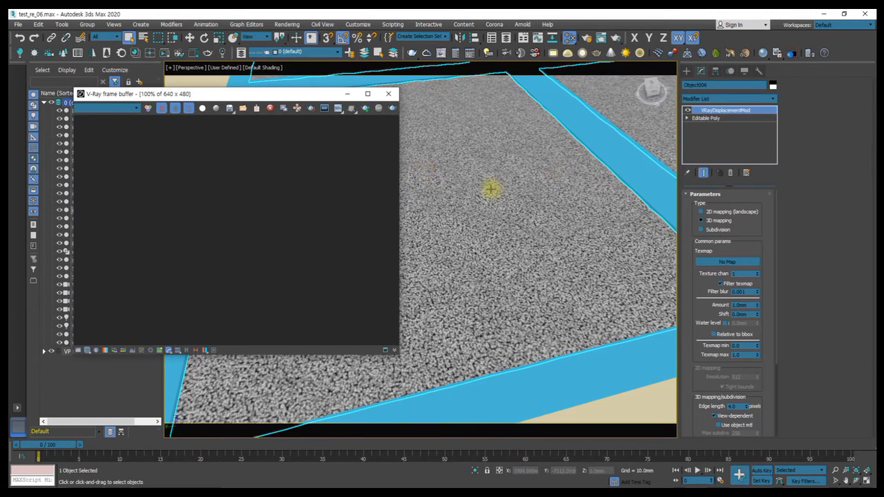
Step: Set the displacement amount to 150 mm and the shift to -5 mm in the VRayDisplacementMod modifier
{"action": "left_click", "coordinate": [705, 268]}
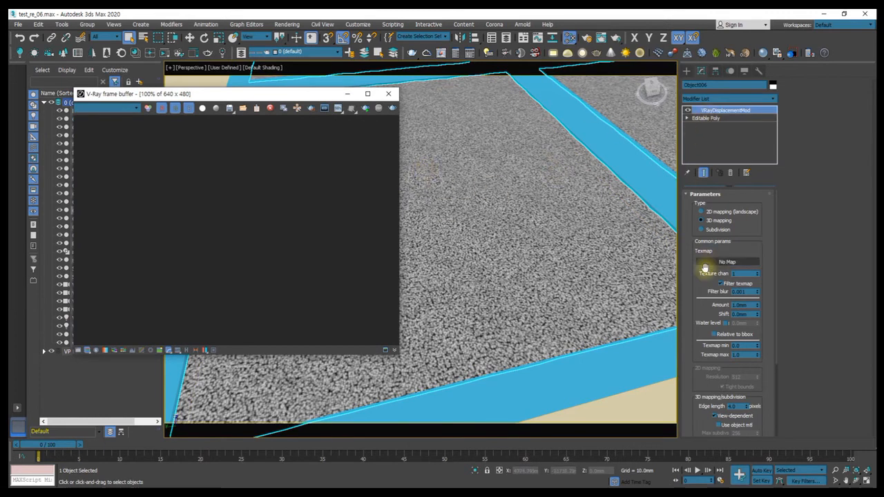
{"action": "double_click", "coordinate": [741, 305]}
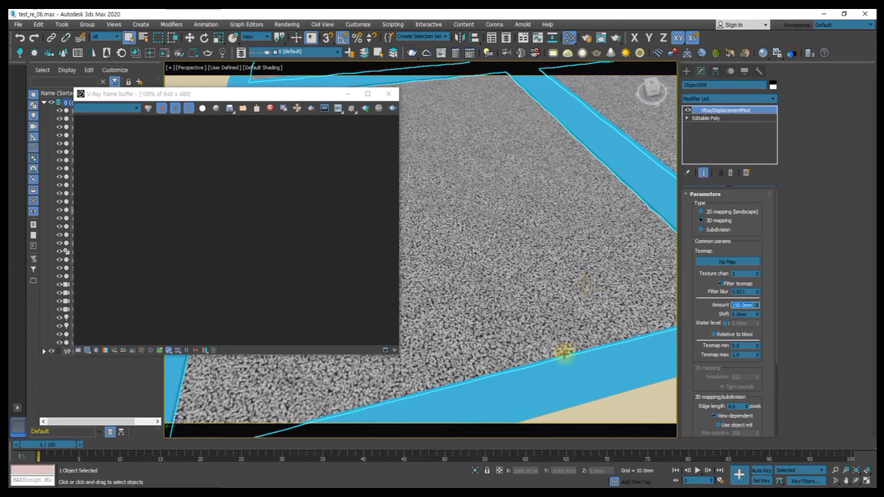
{"action": "left_click", "coordinate": [735, 314]}
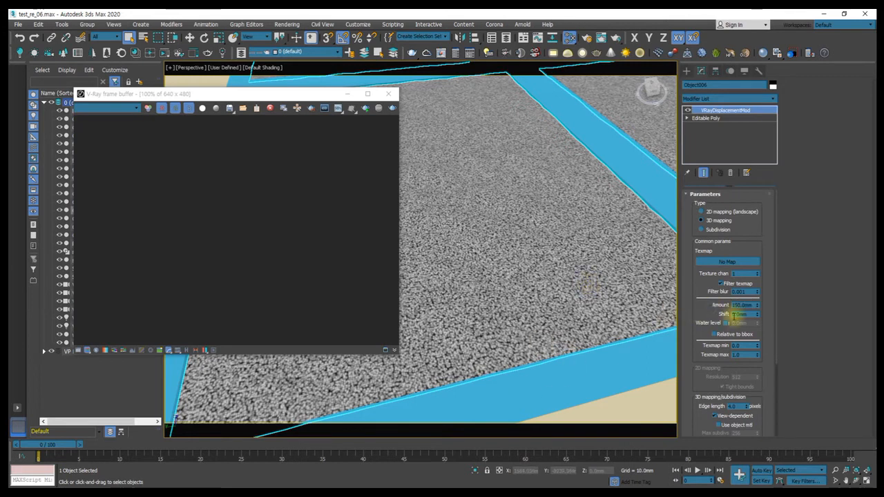
{"action": "type", "text": "1"}
{"action": "key", "text": "Return"}
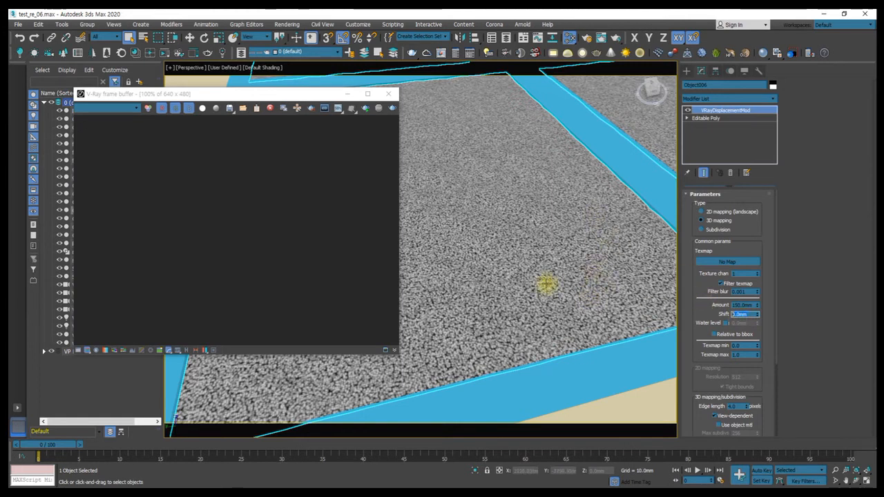
{"action": "type", "text": "-6"}
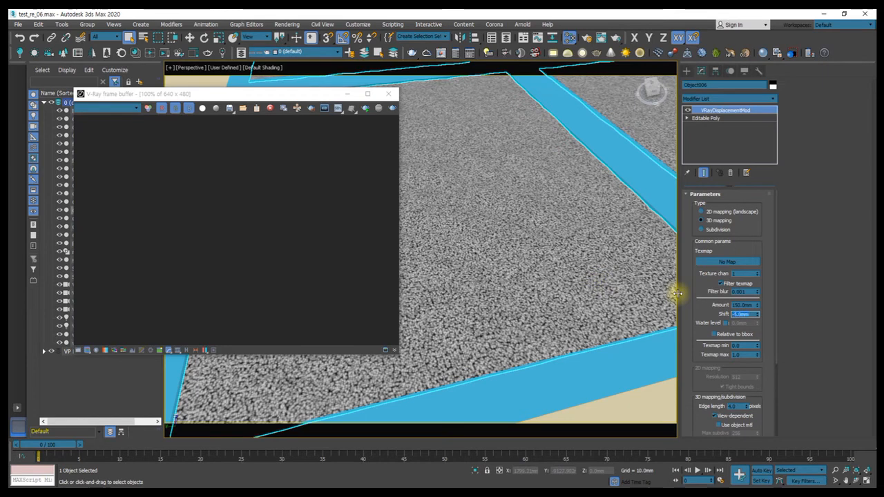
Step: Start rendering the perspective view in the V-Ray frame buffer and close the V-Ray messages window
{"action": "left_click", "coordinate": [293, 99]}
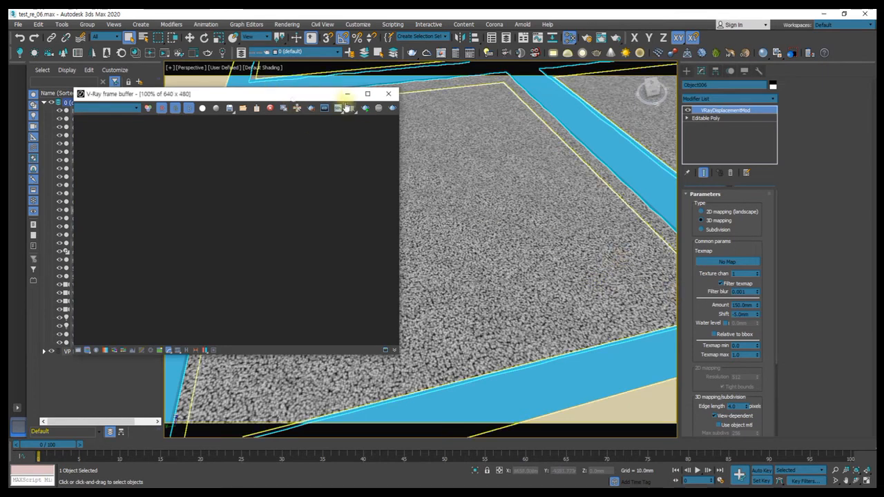
{"action": "left_click", "coordinate": [365, 109]}
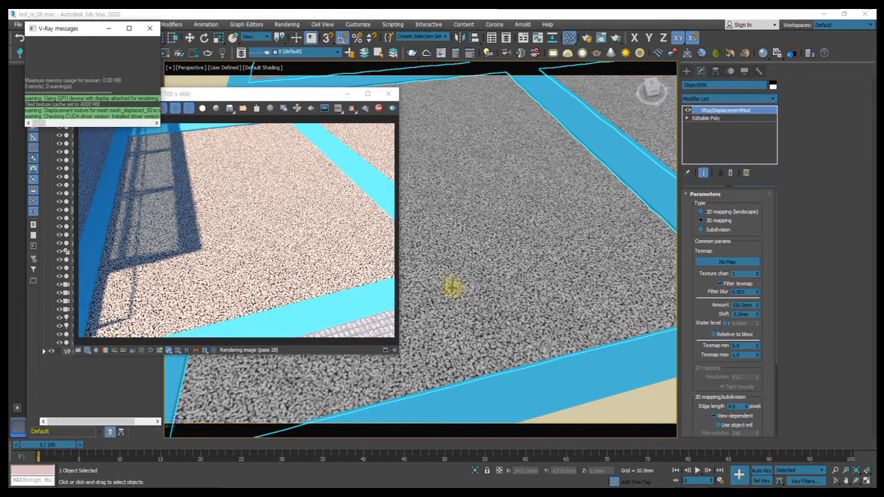
{"action": "left_click", "coordinate": [150, 28]}
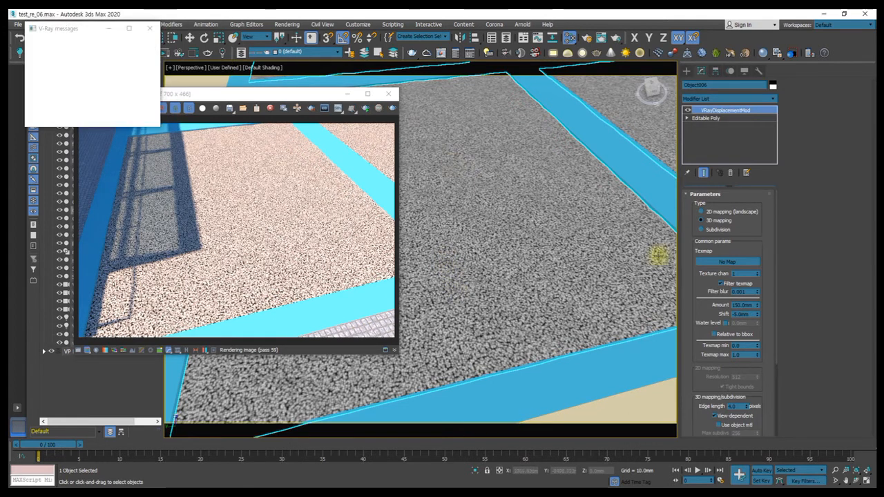
Step: Bring back the Slate Material Editor and assign the Map #118 bitmap as the texmap of the VRayDisplacementMod modifier
{"action": "left_click", "coordinate": [717, 259]}
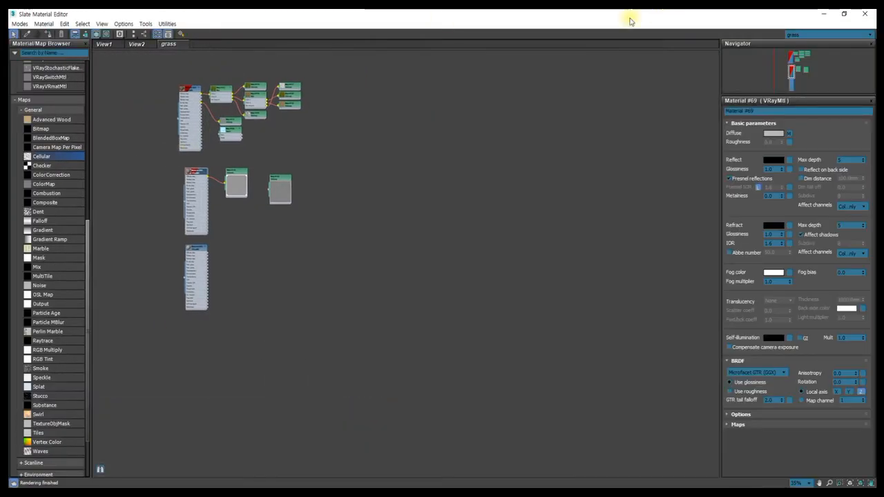
{"action": "left_click_drag", "start_coordinate": [570, 15], "coordinate": [222, 27]}
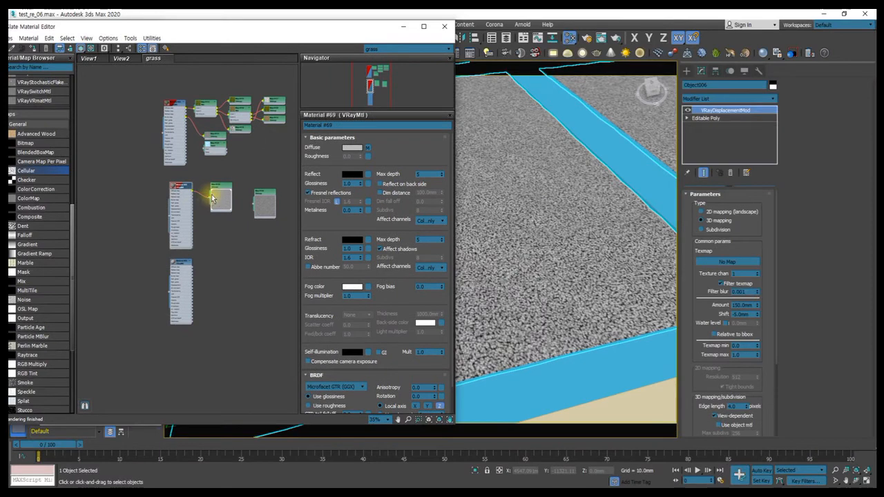
{"action": "left_click_drag", "start_coordinate": [210, 200], "coordinate": [727, 261]}
{"action": "left_click", "coordinate": [422, 279]}
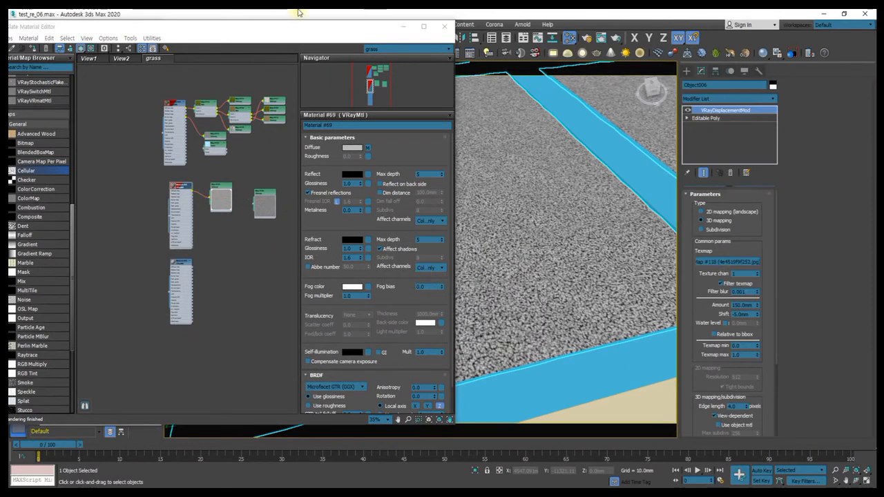
Step: Close the Slate Material Editor and render the displaced surface again in the V-Ray frame buffer
{"action": "left_click", "coordinate": [444, 26]}
{"action": "left_click", "coordinate": [364, 109]}
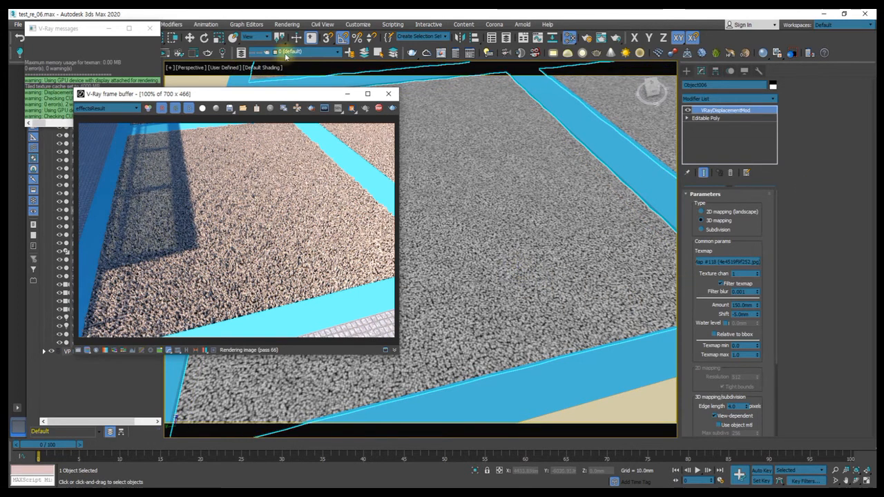
Step: Add a UVW Map modifier between the Editable Poly and the VRayDisplacementMod of the grass object
{"action": "left_click", "coordinate": [711, 118]}
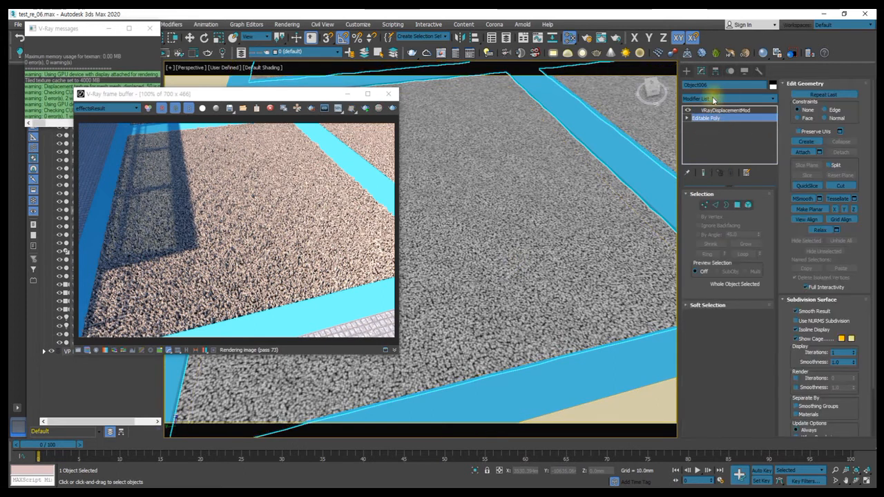
{"action": "left_click", "coordinate": [722, 98]}
{"action": "key", "text": "u"}
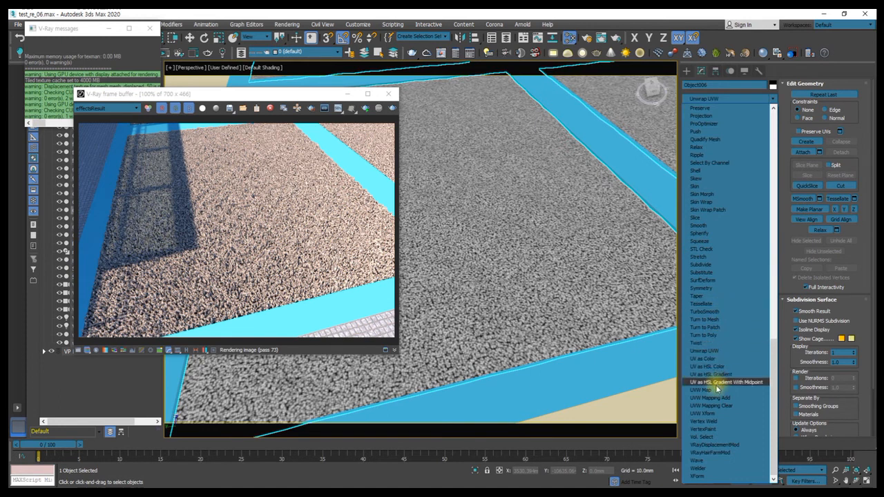
{"action": "left_click", "coordinate": [716, 390]}
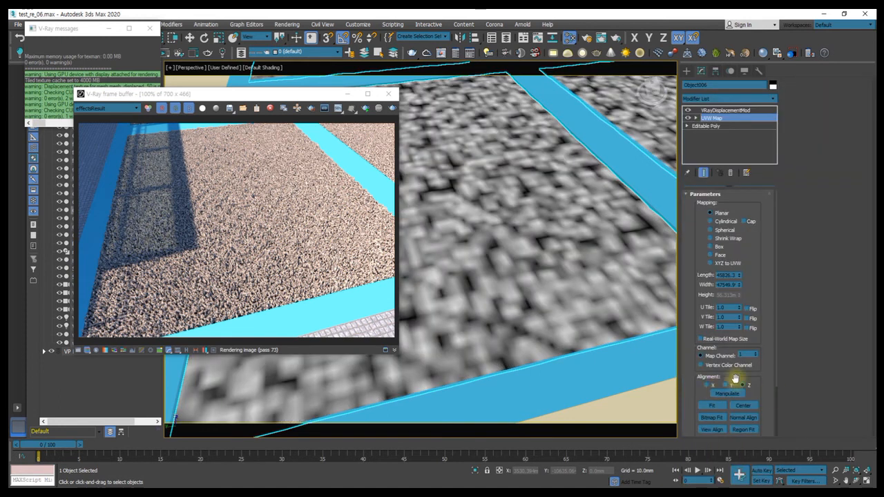
Step: Set the planar UVW Map length and width to 2500 mm
{"action": "left_click", "coordinate": [724, 275]}
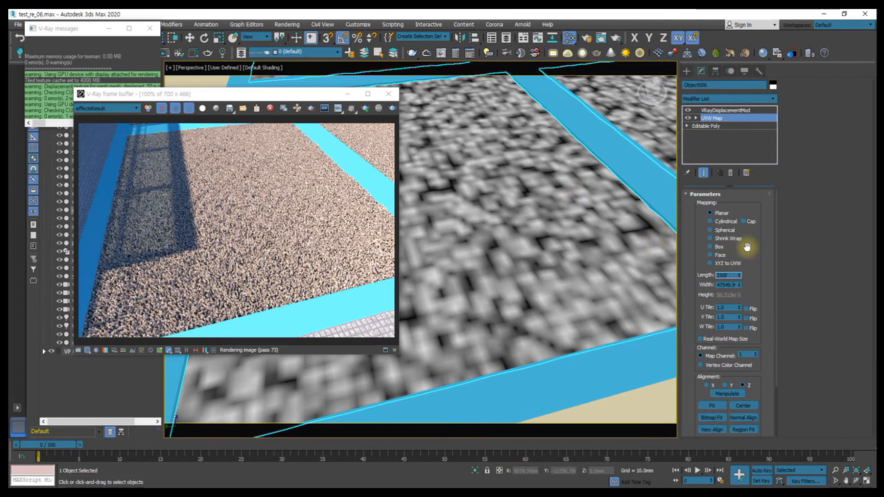
{"action": "key", "text": "Tab"}
{"action": "type", "text": "25"}
{"action": "key", "text": "Return"}
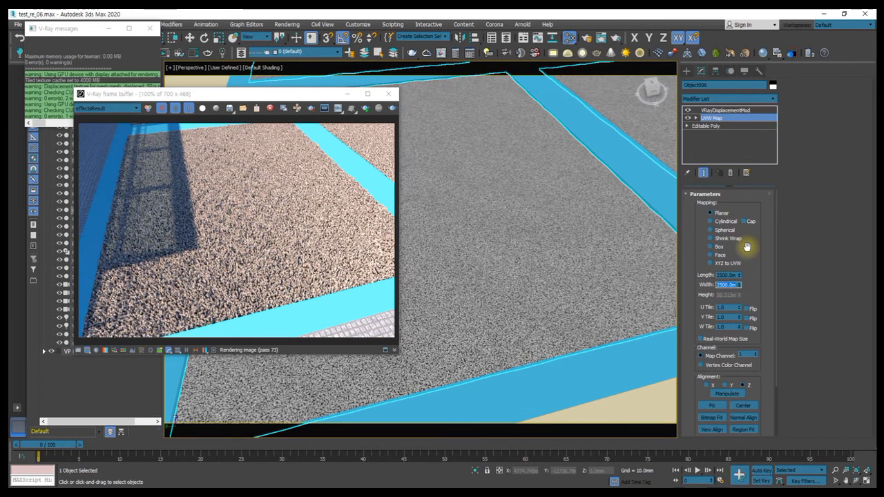
Step: Reduce the planar UVW Map length and width to 1500 mm
{"action": "left_click", "coordinate": [730, 275]}
{"action": "type", "text": "1500"}
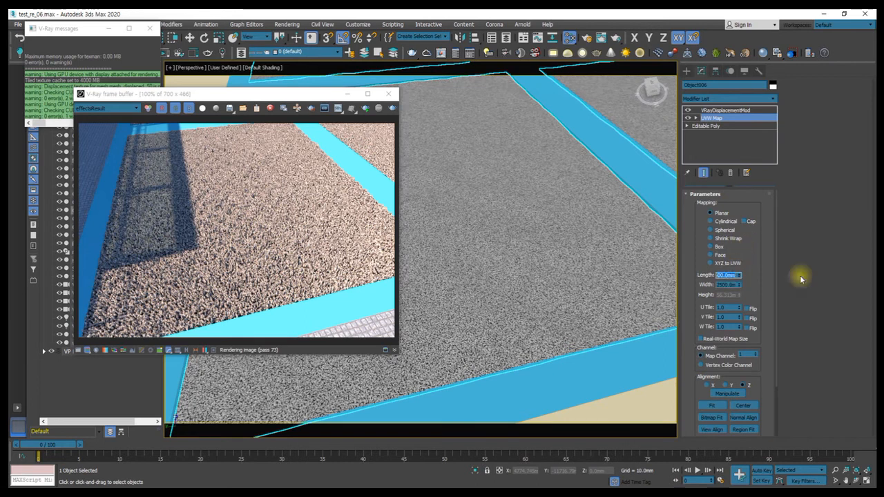
{"action": "key", "text": "Tab"}
{"action": "type", "text": "1500"}
{"action": "key", "text": "Return"}
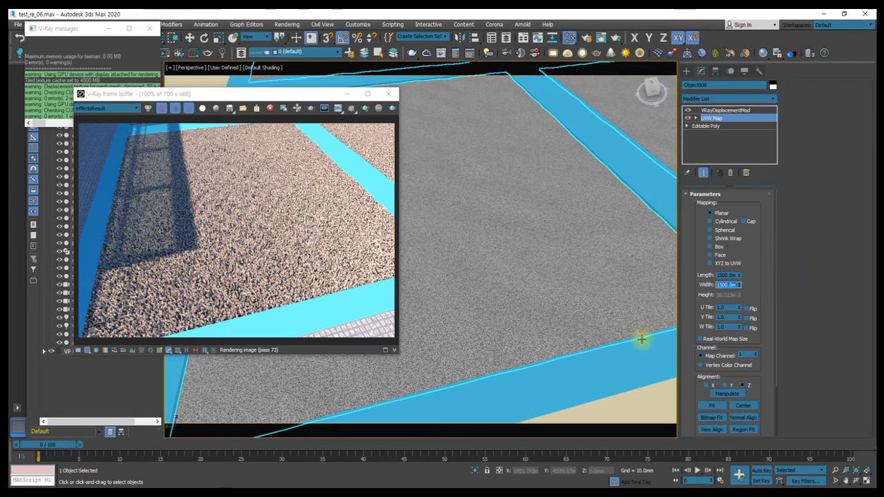
Step: Move the 1700 mm high reference box onto the near corner of the grass bed and set its length to 300 mm
{"action": "scroll", "coordinate": [642, 335], "scroll_direction": "down", "scroll_amount": 3}
{"action": "scroll", "coordinate": [519, 290], "scroll_direction": "down", "scroll_amount": 8}
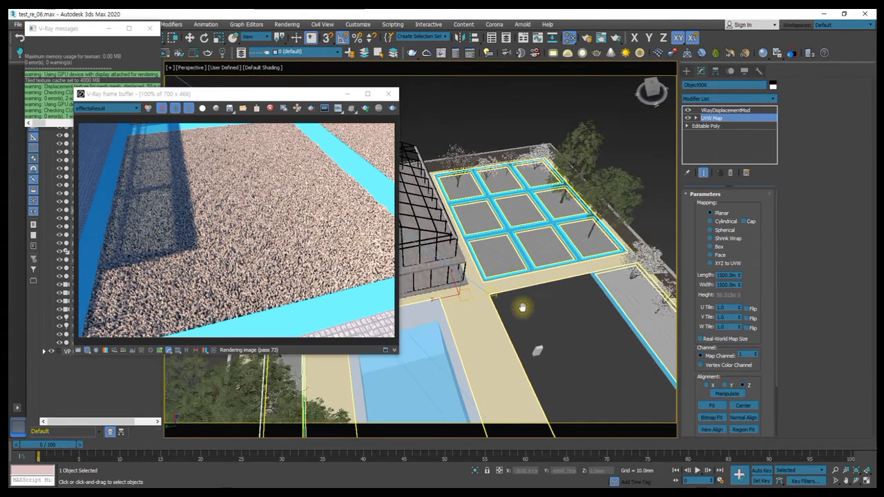
{"action": "left_click", "coordinate": [535, 354]}
{"action": "key", "text": "w"}
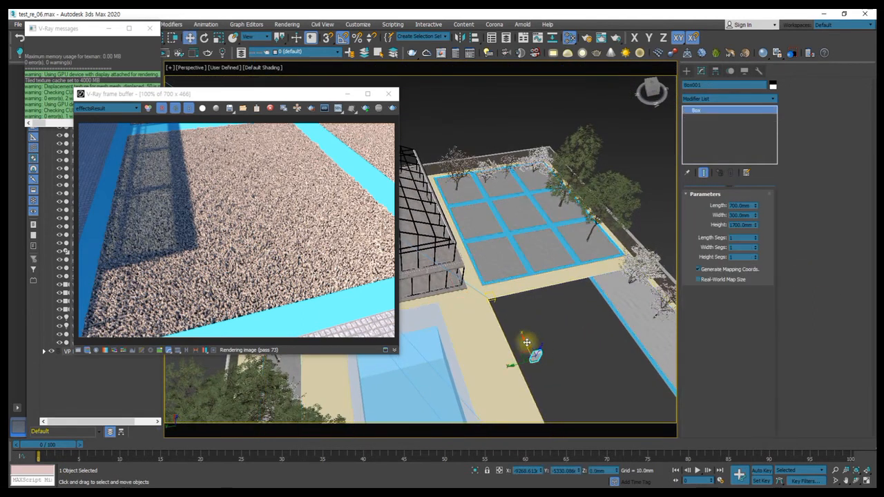
{"action": "scroll", "coordinate": [497, 252], "scroll_direction": "up", "scroll_amount": 6}
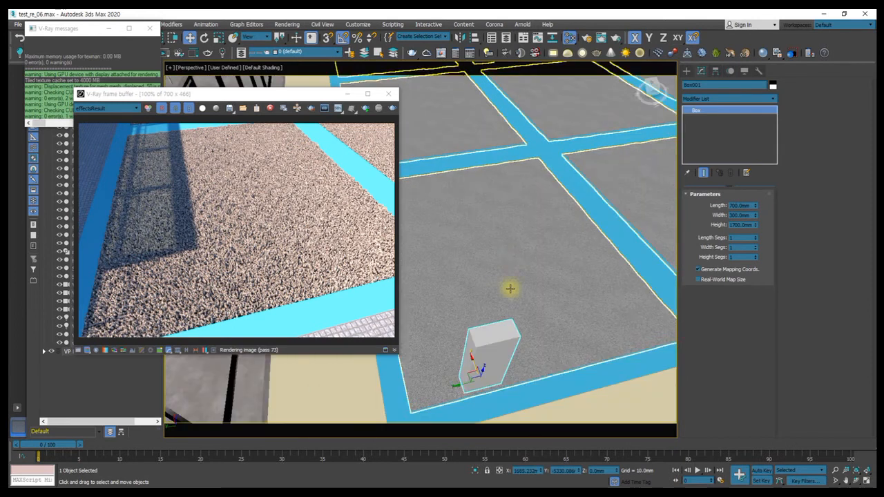
{"action": "scroll", "coordinate": [483, 387], "scroll_direction": "up", "scroll_amount": 3}
{"action": "middle_click_drag", "start_coordinate": [485, 387], "coordinate": [511, 345]}
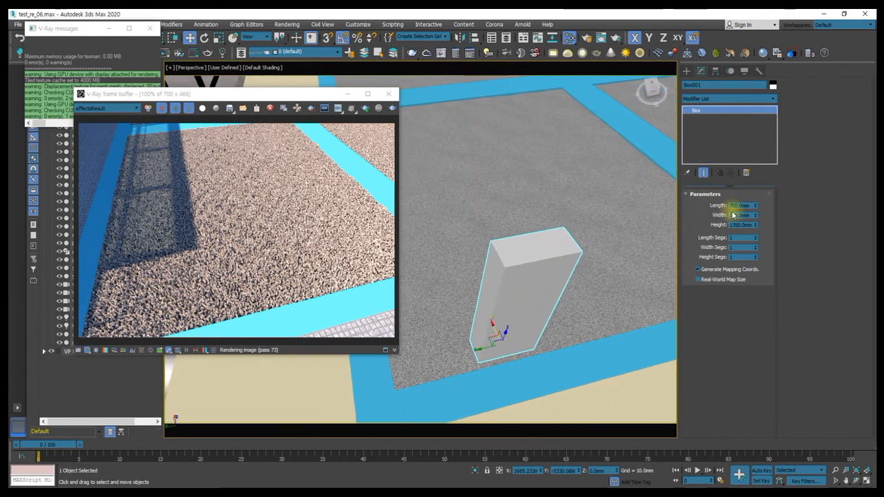
{"action": "type", "text": "300"}
{"action": "key", "text": "Tab"}
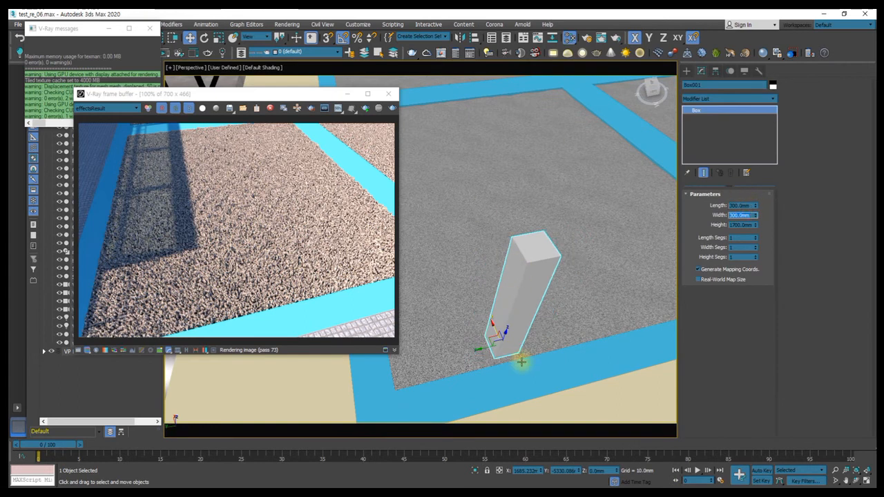
Step: Compare the texture scale with the box, reselect the grass object, and set its UVW Map length and width to 2000 mm
{"action": "scroll", "coordinate": [521, 361], "scroll_direction": "up", "scroll_amount": 5}
{"action": "scroll", "coordinate": [516, 342], "scroll_direction": "up", "scroll_amount": 2}
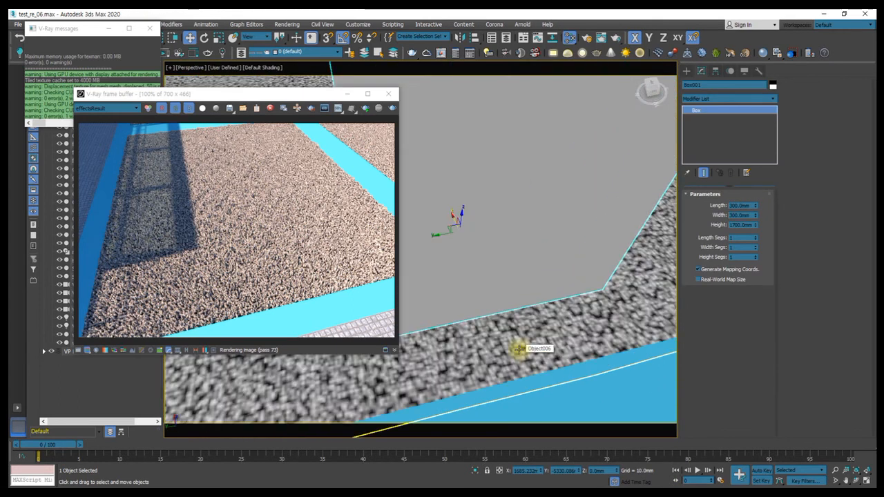
{"action": "scroll", "coordinate": [518, 348], "scroll_direction": "down", "scroll_amount": 4}
{"action": "middle_click_drag", "start_coordinate": [489, 306], "coordinate": [584, 375]}
{"action": "left_click", "coordinate": [500, 265]}
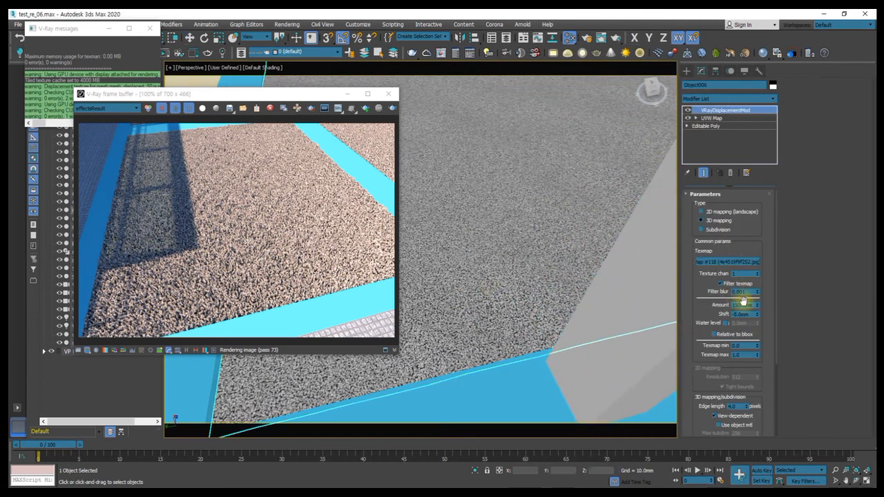
{"action": "left_click", "coordinate": [715, 118]}
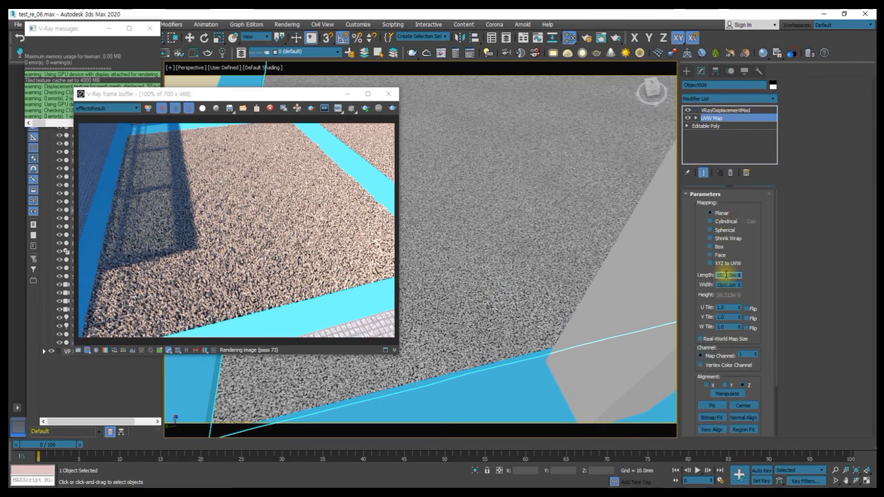
{"action": "key", "text": "Tab"}
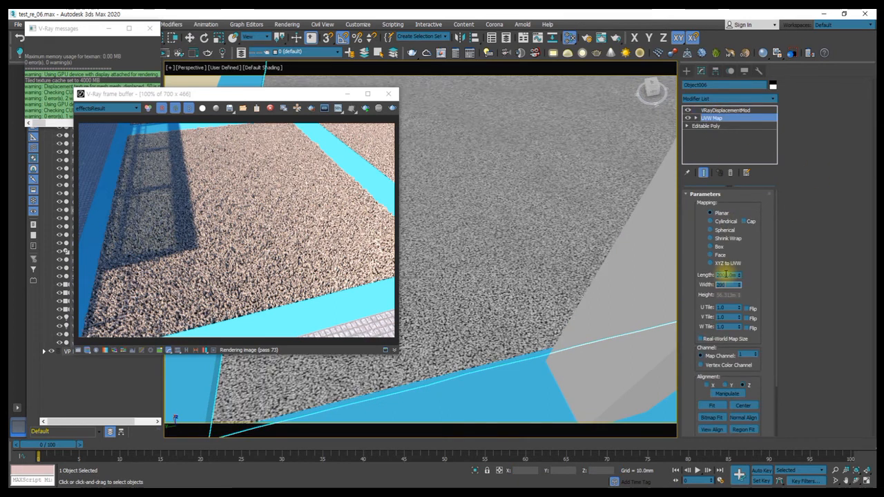
{"action": "type", "text": "2000"}
{"action": "key", "text": "Return"}
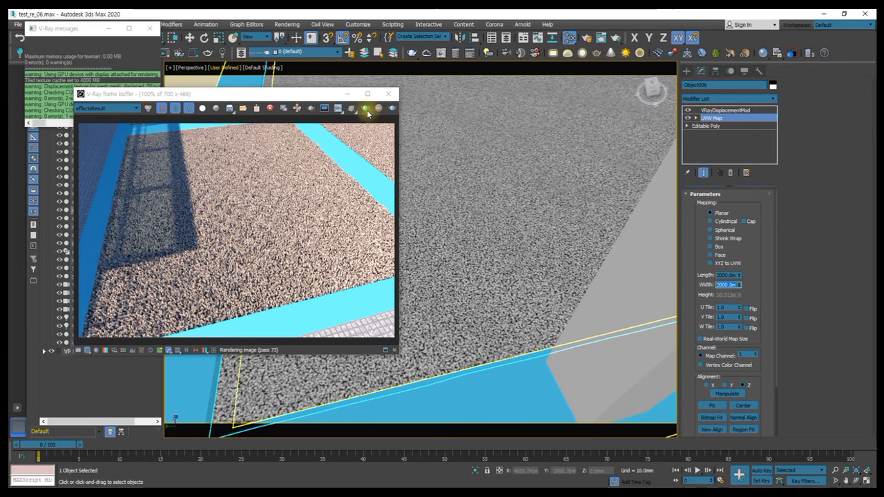
Step: Run an interactive render of the grass corner while moving the reference box out of the view, and stop the render
{"action": "left_click", "coordinate": [367, 110]}
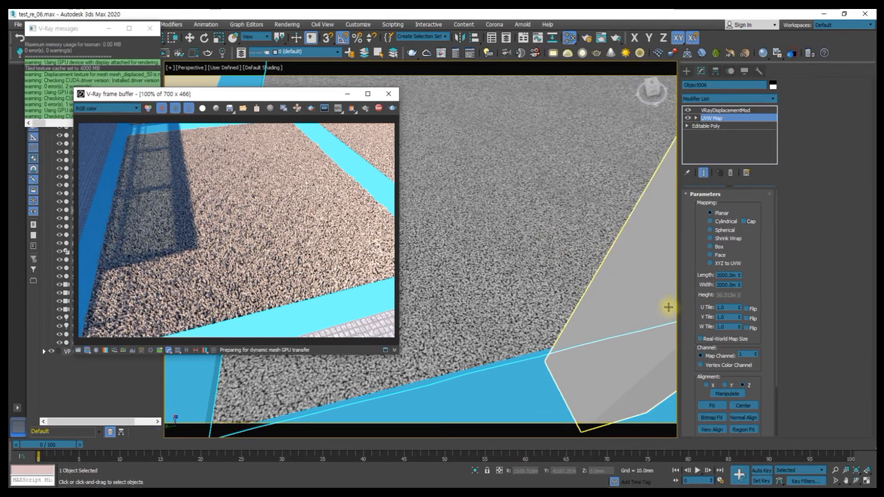
{"action": "scroll", "coordinate": [475, 239], "scroll_direction": "down", "scroll_amount": 3}
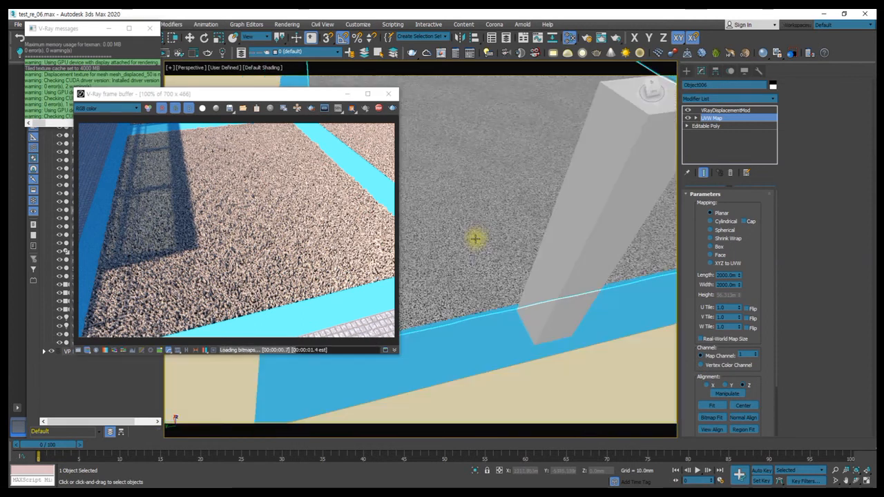
{"action": "left_click", "coordinate": [574, 274]}
{"action": "key", "text": "w"}
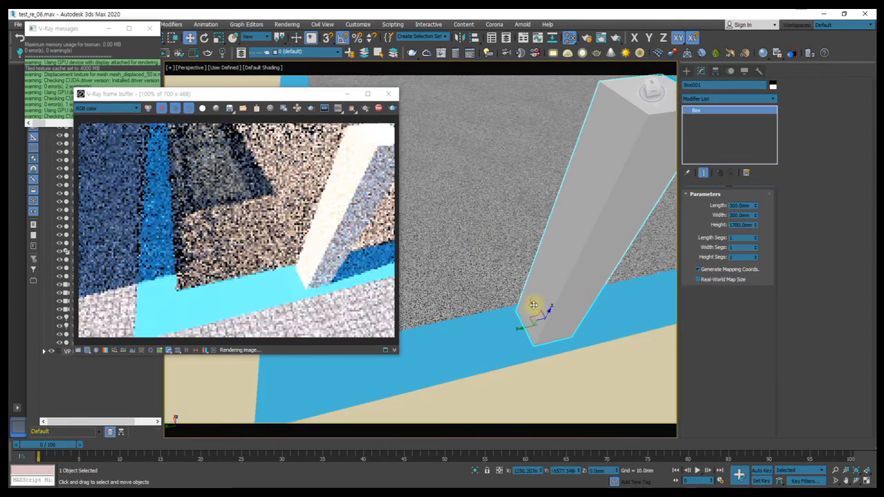
{"action": "scroll", "coordinate": [534, 305], "scroll_direction": "up", "scroll_amount": 5}
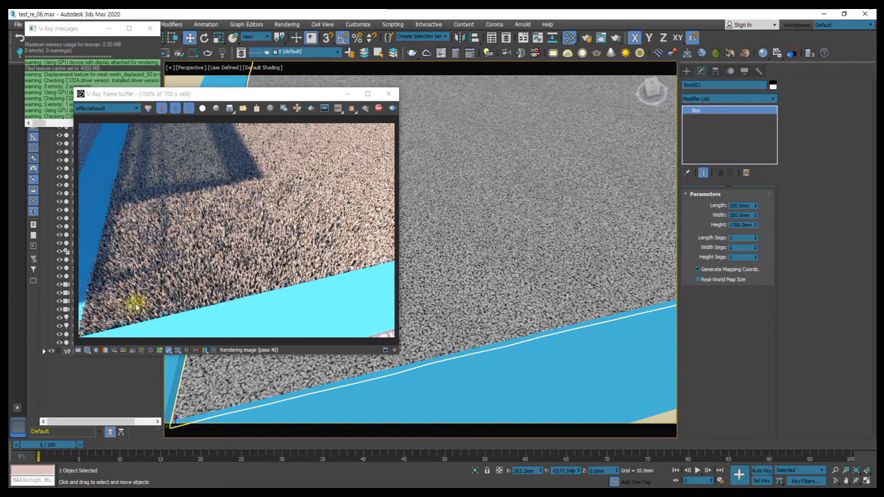
{"action": "left_click", "coordinate": [379, 107]}
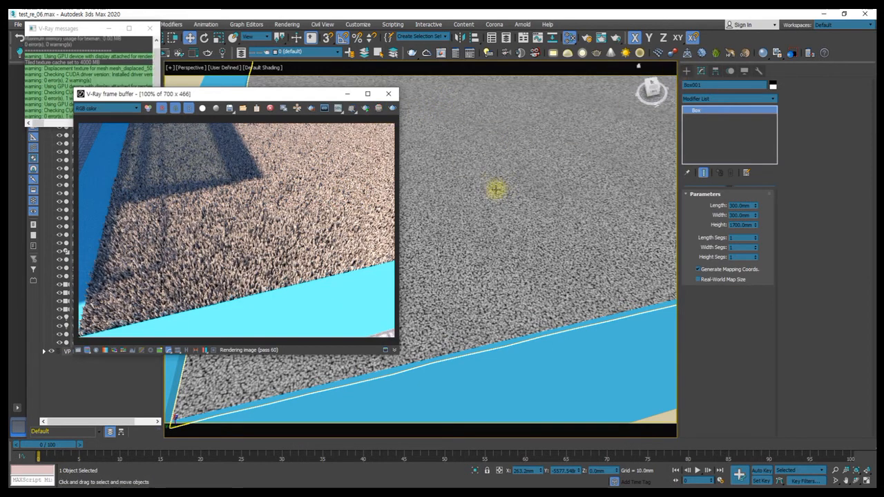
Step: Set the edge length to 16 in the grass object's VRayDisplacementMod modifier and turn off View-dependent
{"action": "left_click", "coordinate": [621, 134]}
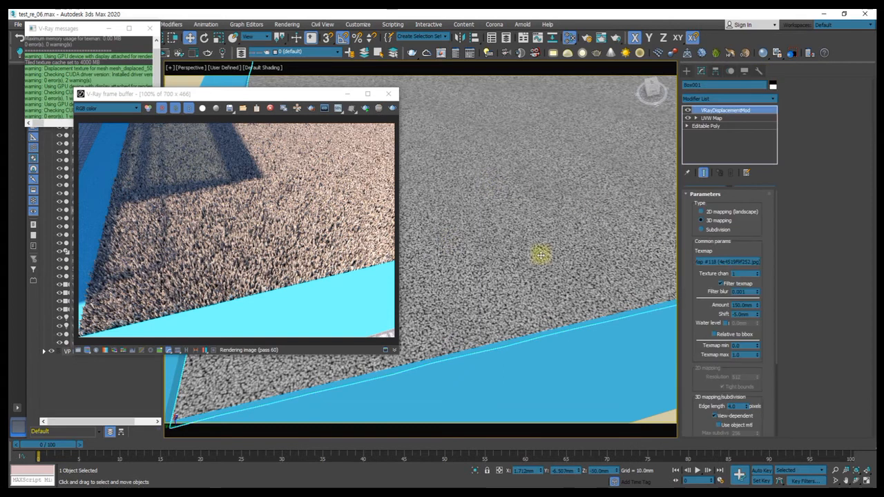
{"action": "left_click", "coordinate": [712, 119]}
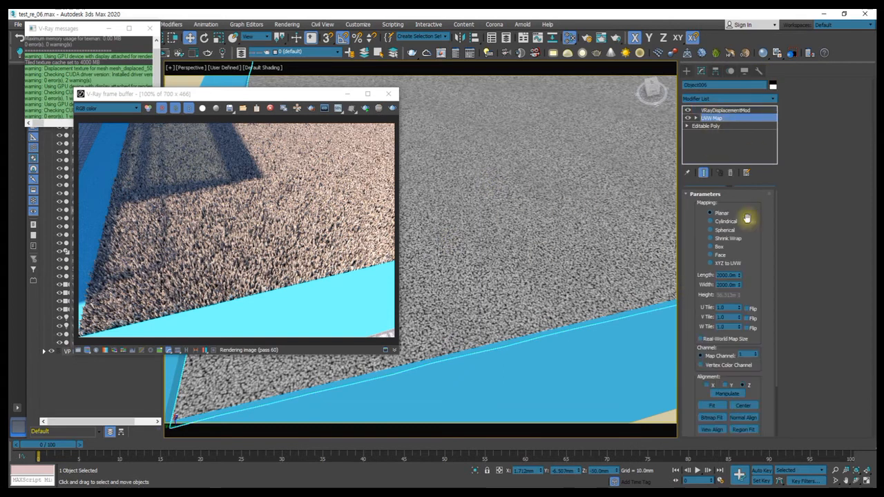
{"action": "left_click", "coordinate": [726, 110]}
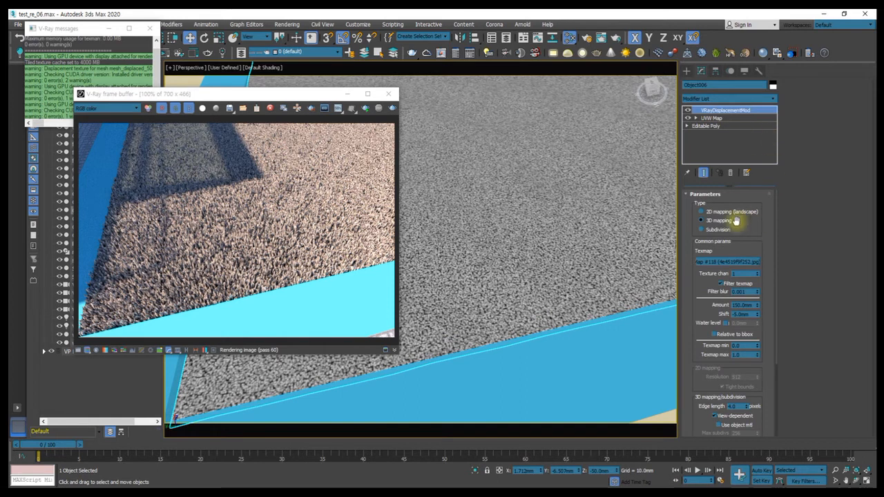
{"action": "left_click_drag", "start_coordinate": [694, 316], "coordinate": [691, 237]}
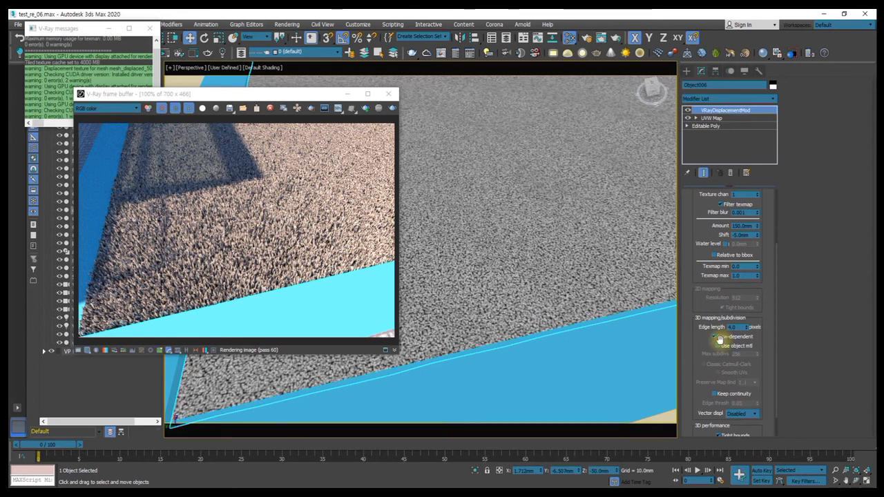
{"action": "left_click_drag", "start_coordinate": [739, 326], "coordinate": [679, 328]}
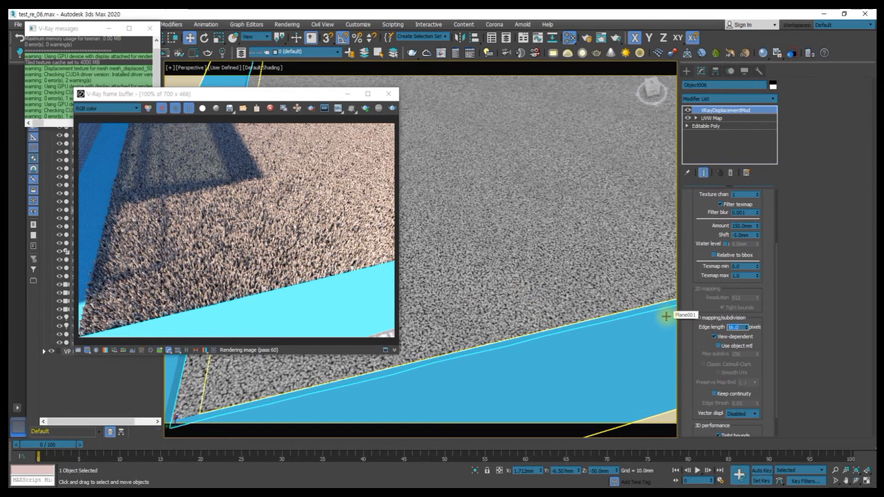
{"action": "left_click", "coordinate": [716, 338]}
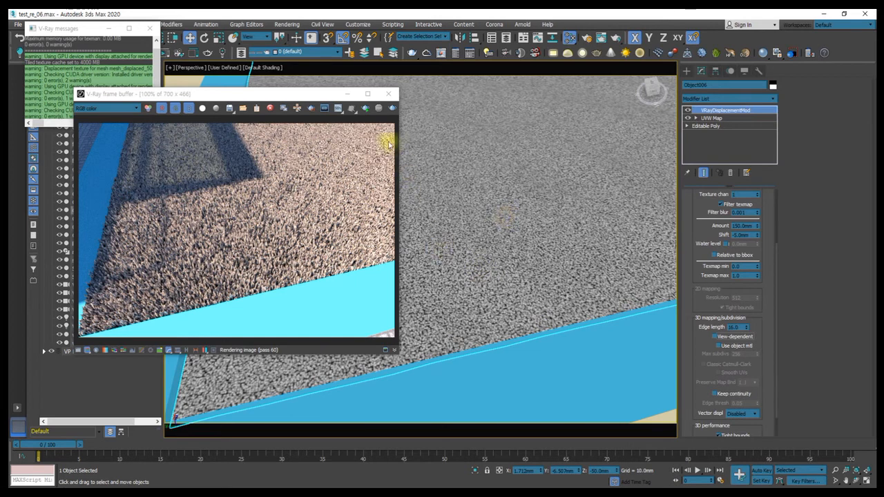
Step: Start an interactive render of the grass with the changed displacement subdivision settings
{"action": "scroll", "coordinate": [366, 145], "scroll_direction": "up", "scroll_amount": 2}
{"action": "scroll", "coordinate": [359, 148], "scroll_direction": "down", "scroll_amount": 2}
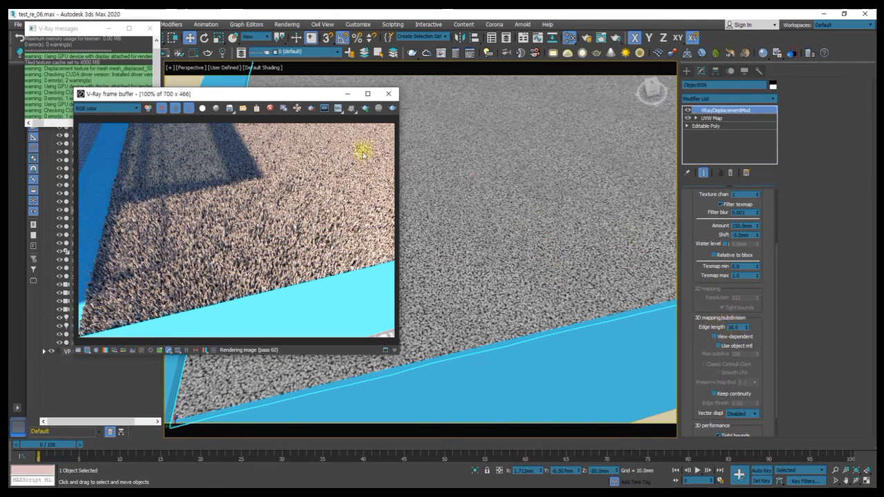
{"action": "left_click", "coordinate": [366, 108]}
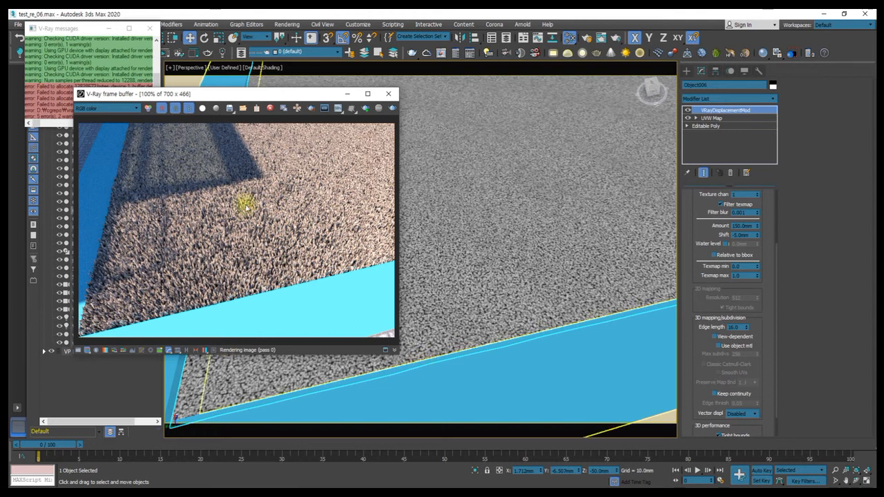
Step: Move the frame buffer aside, enlarge the V-Ray messages window to read its error lines, and close it
{"action": "left_click_drag", "start_coordinate": [178, 93], "coordinate": [196, 137]}
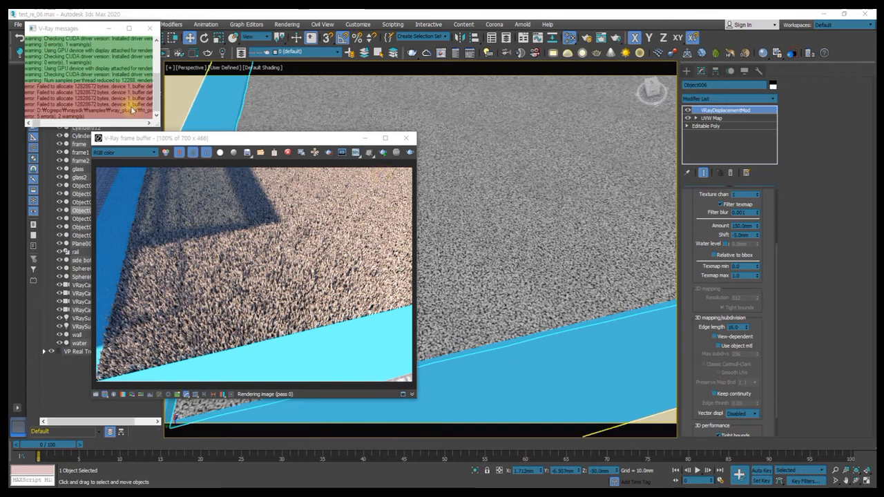
{"action": "left_click_drag", "start_coordinate": [88, 28], "coordinate": [427, 166]}
{"action": "left_click_drag", "start_coordinate": [505, 202], "coordinate": [785, 232]}
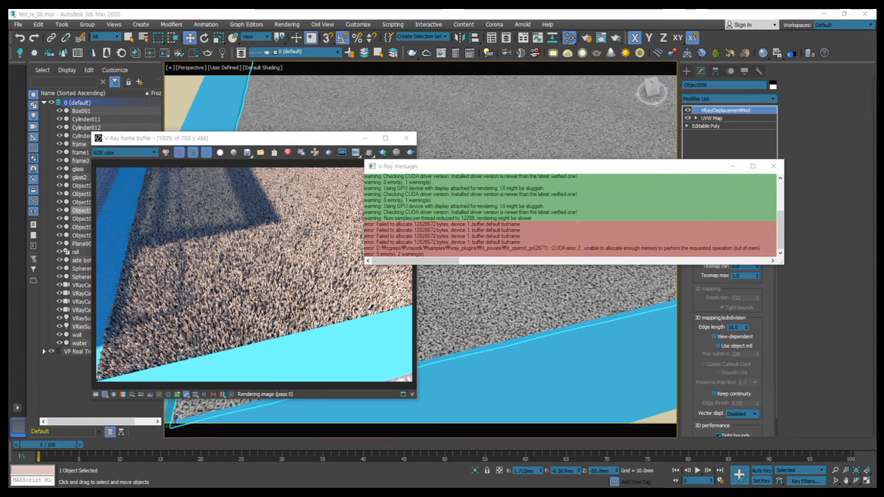
{"action": "left_click", "coordinate": [773, 165]}
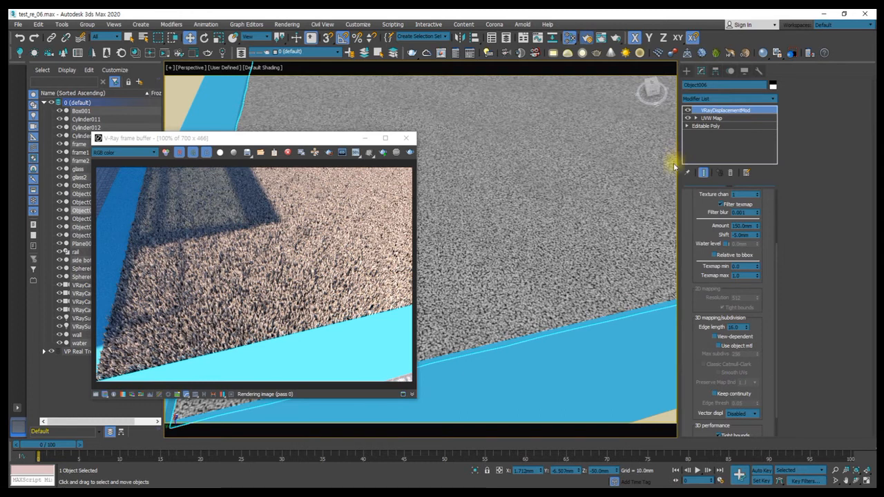
Step: Switch the production renderer from V-Ray GPU to V-Ray Next, update 3.1, and close the render setup
{"action": "key", "text": "F10"}
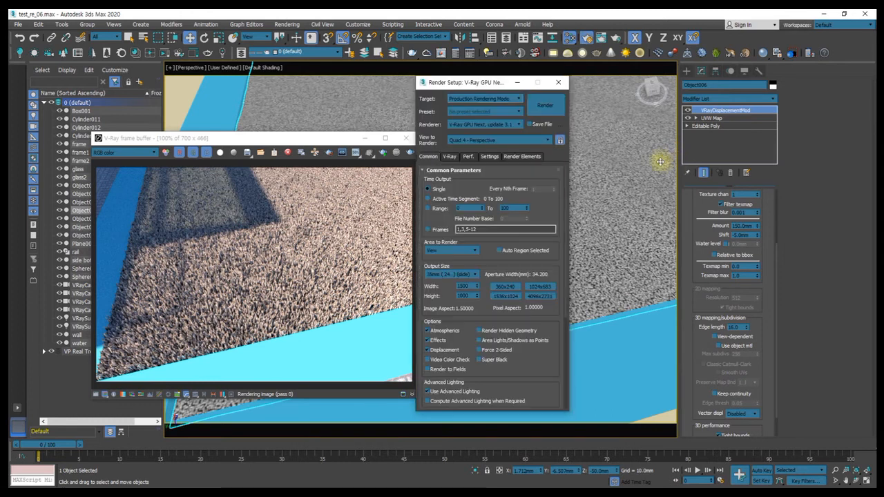
{"action": "left_click", "coordinate": [476, 124]}
{"action": "left_click", "coordinate": [490, 174]}
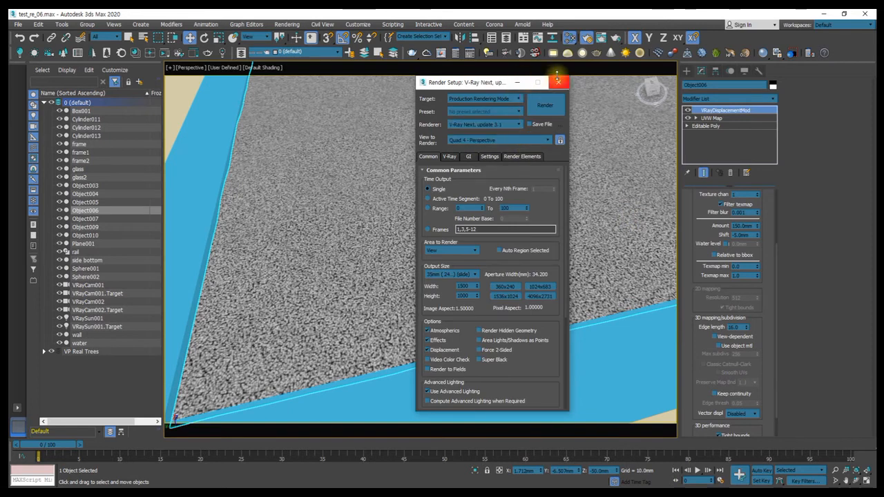
{"action": "left_click", "coordinate": [558, 83]}
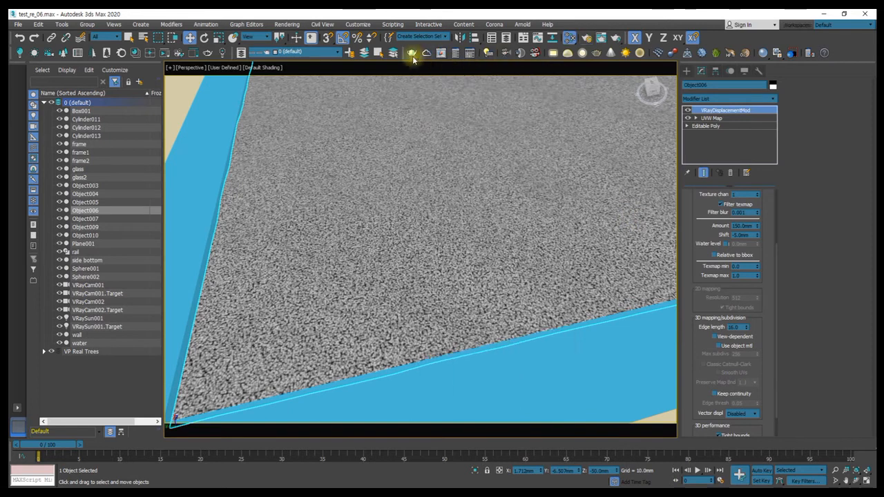
Step: Open the V-Ray frame buffer, move it clear of the viewport, and start an interactive render of the grass corner
{"action": "left_click", "coordinate": [438, 56]}
{"action": "left_click_drag", "start_coordinate": [503, 138], "coordinate": [311, 69]}
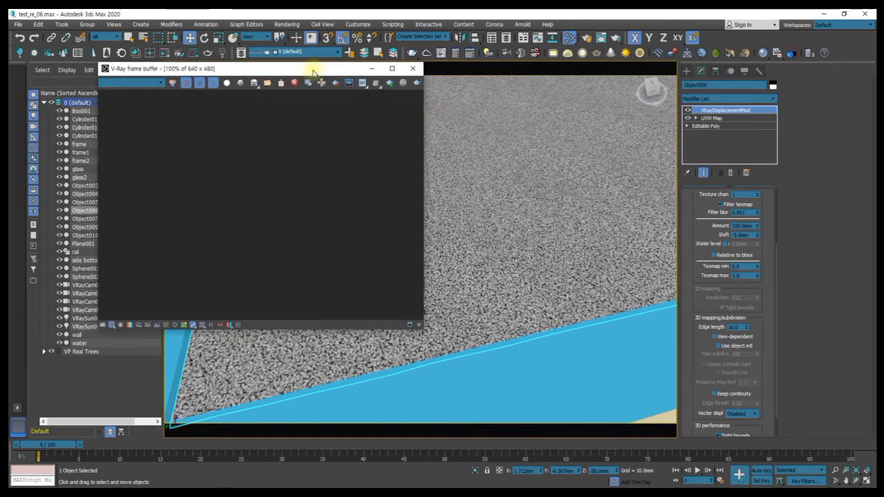
{"action": "left_click", "coordinate": [391, 83]}
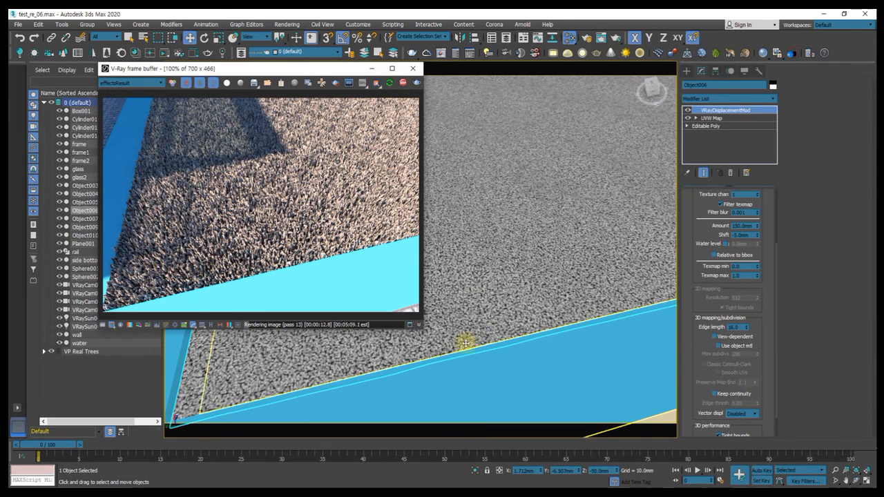
Step: Set the length and width of the grass object's UVW Map to 1000 mm
{"action": "left_click", "coordinate": [711, 118]}
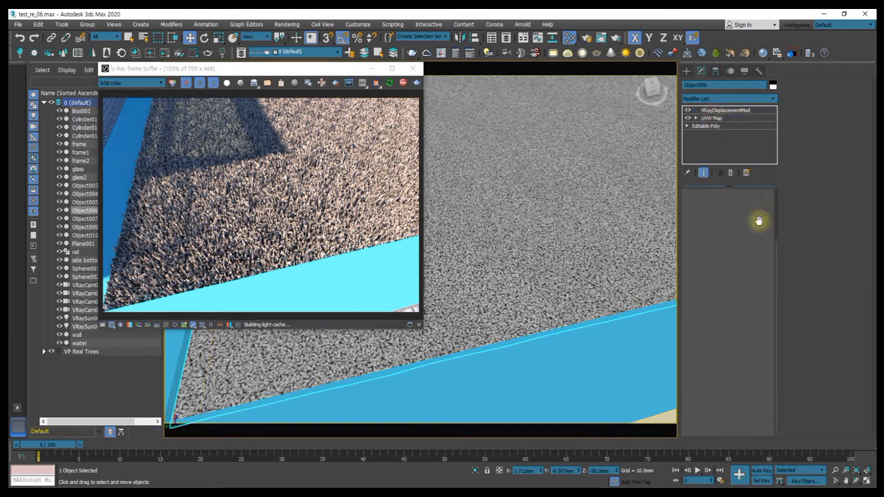
{"action": "double_click", "coordinate": [726, 210]}
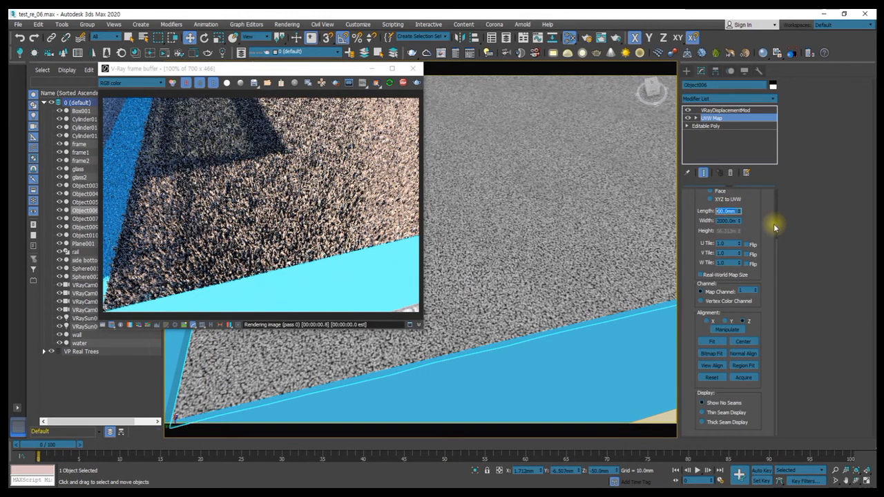
{"action": "type", "text": "80"}
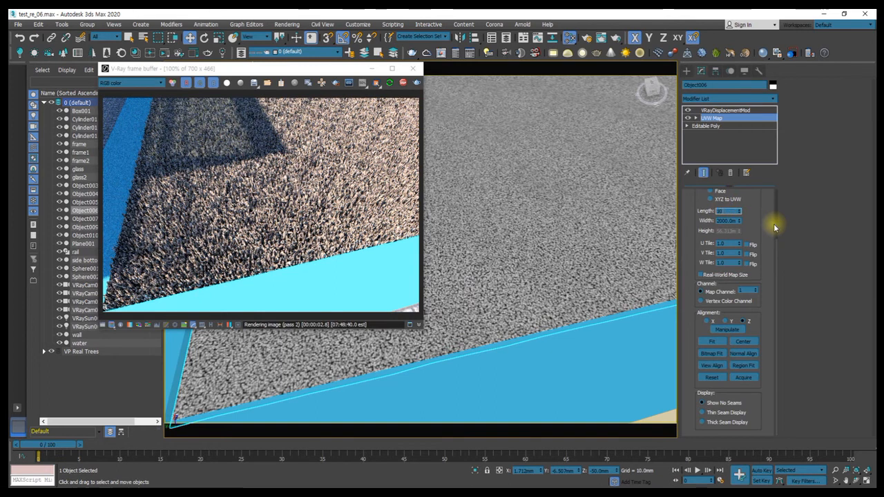
{"action": "type", "text": "00"}
{"action": "key", "text": "Tab"}
{"action": "type", "text": "1000"}
{"action": "key", "text": "Return"}
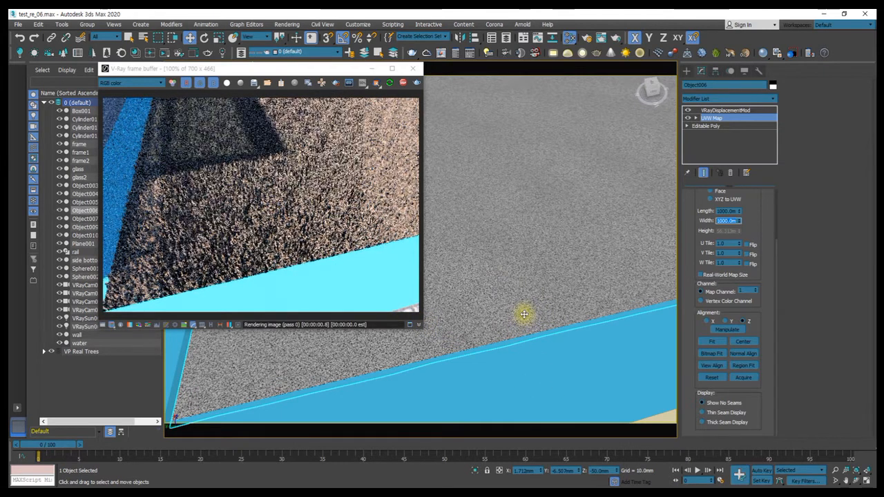
Step: Set the edge length to 8 in the grass object's VRayDisplacementMod modifier and restart the interactive render
{"action": "left_click", "coordinate": [730, 111]}
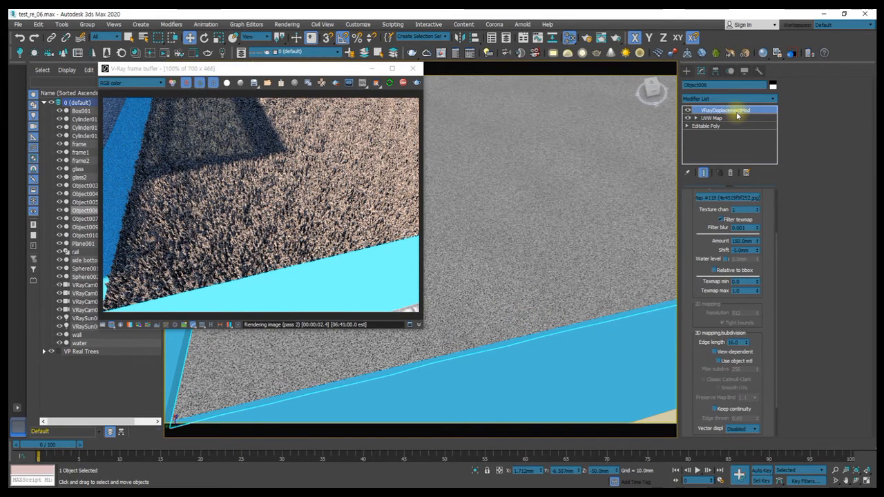
{"action": "double_click", "coordinate": [735, 344]}
{"action": "type", "text": "8"}
{"action": "key", "text": "Return"}
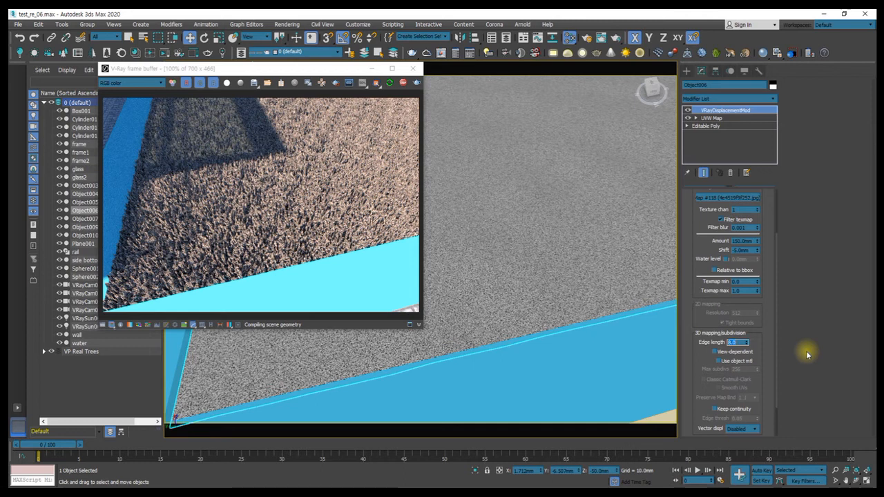
{"action": "left_click", "coordinate": [388, 83]}
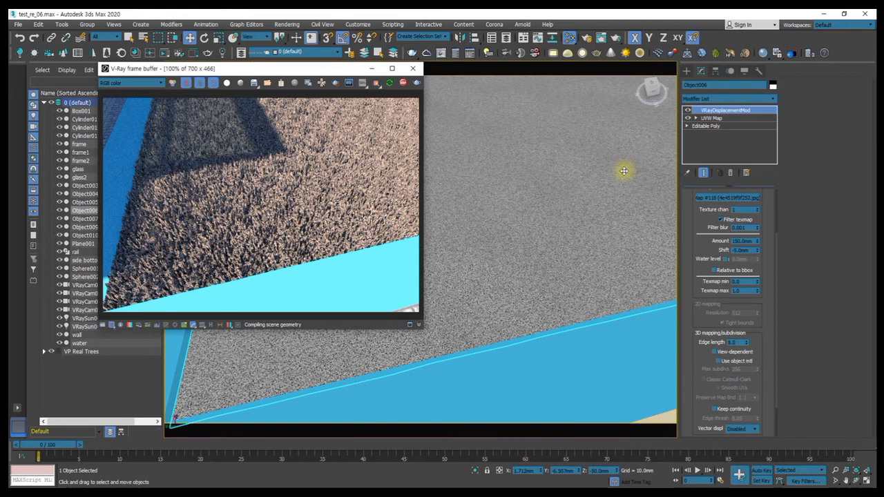
{"action": "left_click_drag", "start_coordinate": [704, 243], "coordinate": [687, 174]}
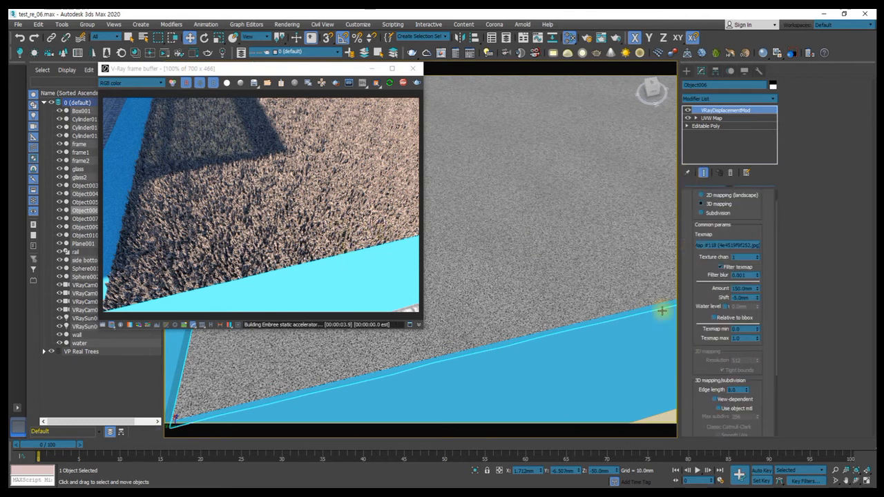
{"action": "left_click_drag", "start_coordinate": [695, 344], "coordinate": [684, 296]}
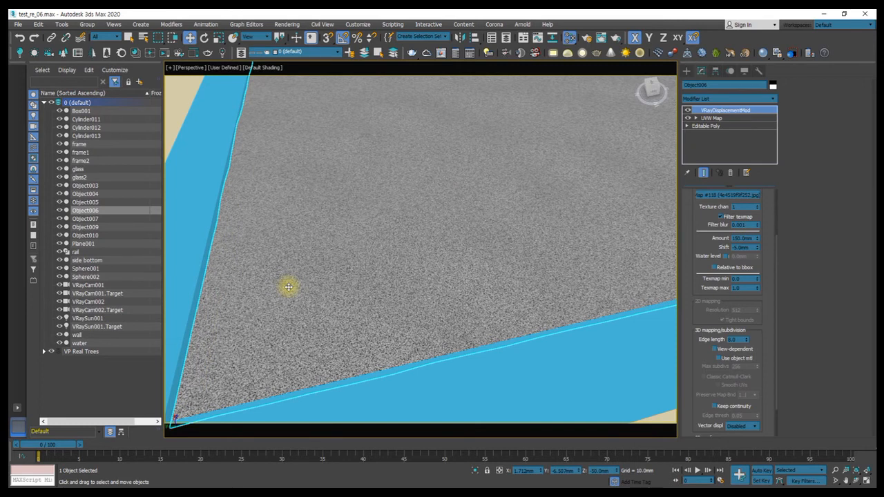
Step: With several grass panels in view, set the length and width of the grass object's UVW Map to 800 mm
{"action": "scroll", "coordinate": [351, 232], "scroll_direction": "down", "scroll_amount": 6}
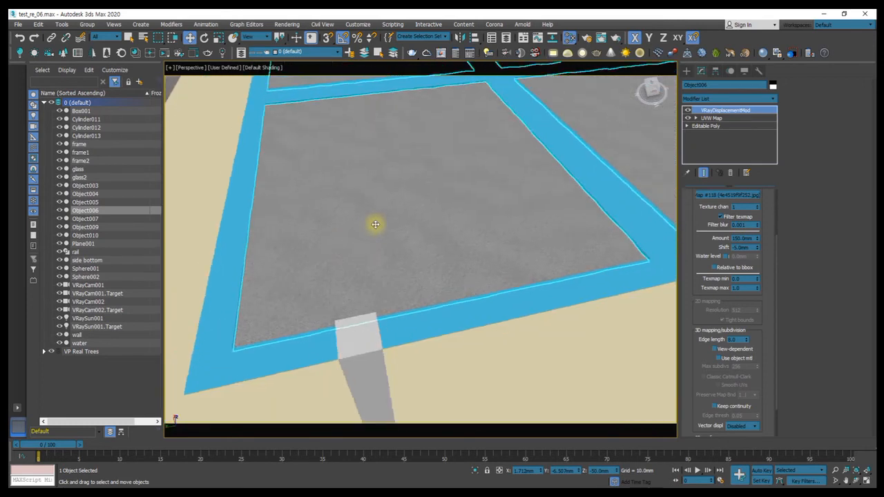
{"action": "scroll", "coordinate": [386, 229], "scroll_direction": "up", "scroll_amount": 5}
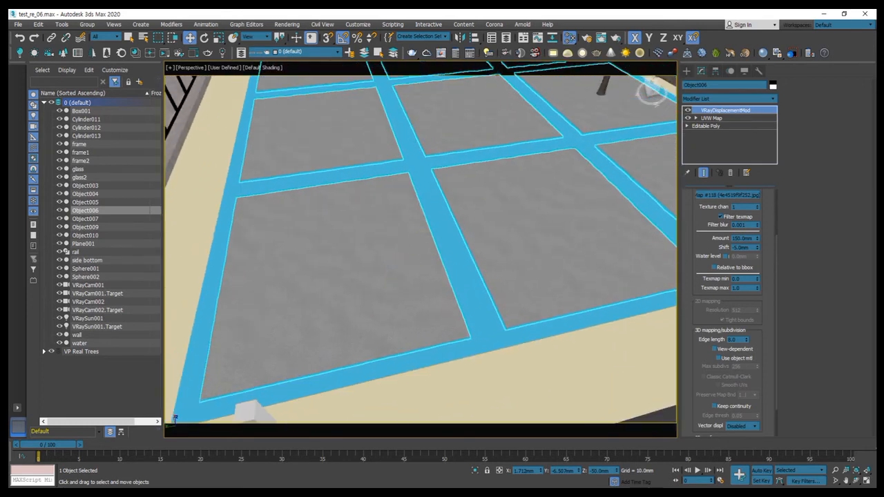
{"action": "left_click", "coordinate": [441, 52]}
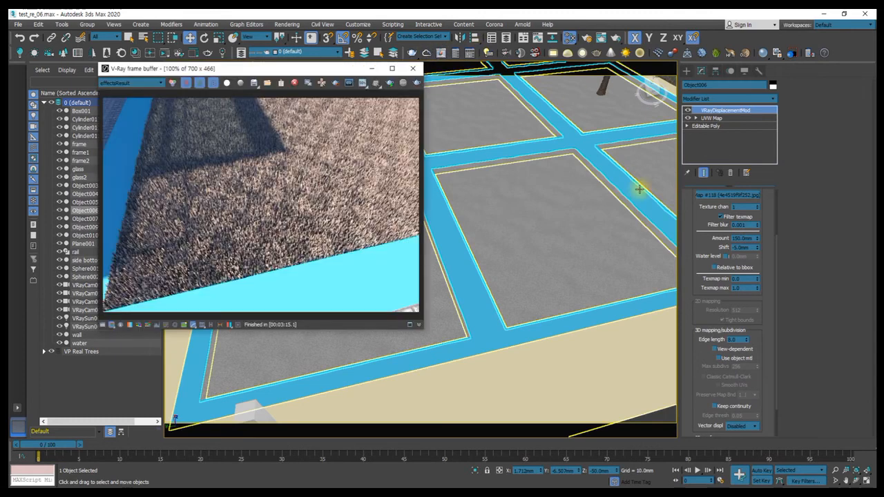
{"action": "left_click", "coordinate": [712, 119]}
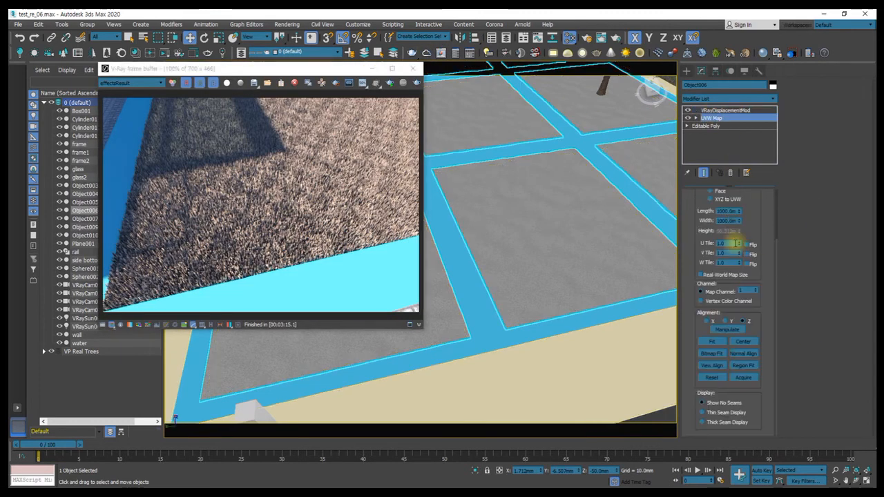
{"action": "left_click_drag", "start_coordinate": [720, 210], "coordinate": [868, 256]}
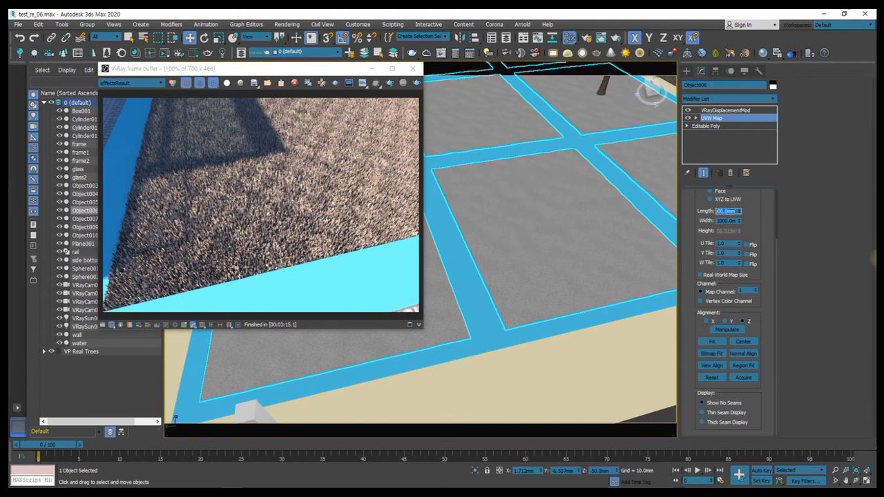
{"action": "type", "text": "800"}
{"action": "key", "text": "Tab"}
{"action": "type", "text": "800"}
{"action": "key", "text": "Return"}
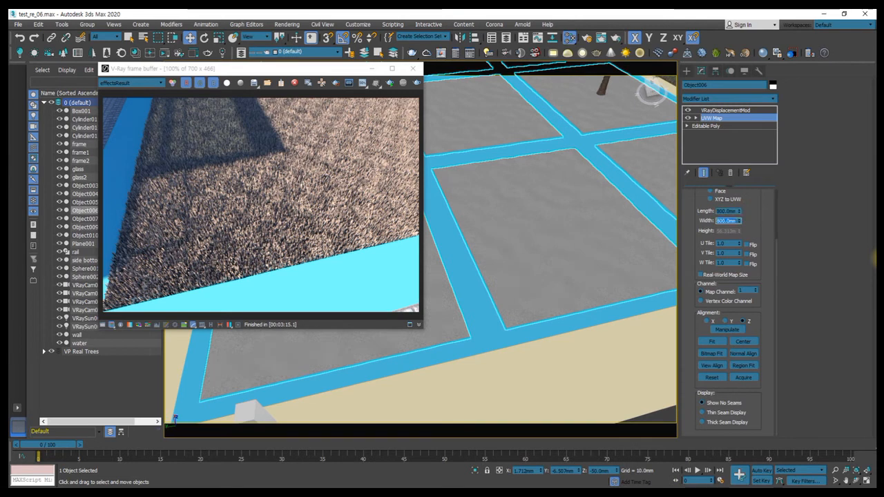
Step: Run an interactive render and inspect the grass tiling across the panels, up close and from a low angle
{"action": "left_click", "coordinate": [391, 86]}
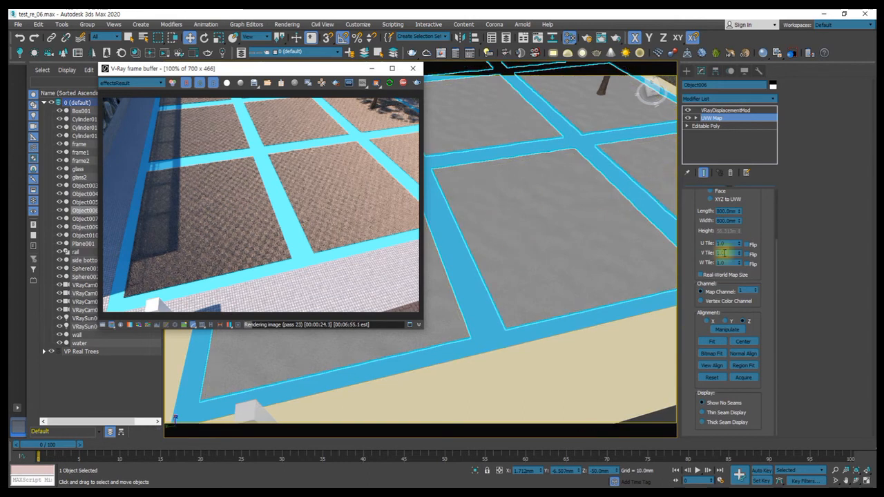
{"action": "left_click_drag", "start_coordinate": [695, 236], "coordinate": [688, 289]}
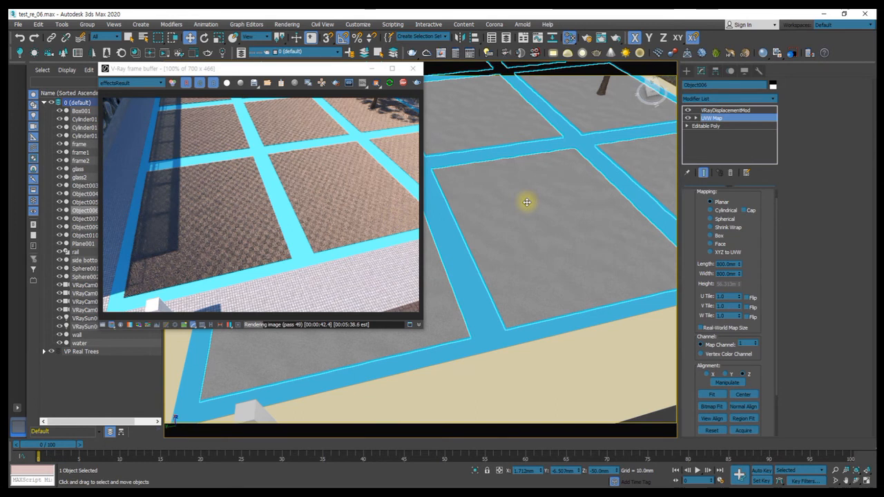
{"action": "scroll", "coordinate": [512, 263], "scroll_direction": "up", "scroll_amount": 4}
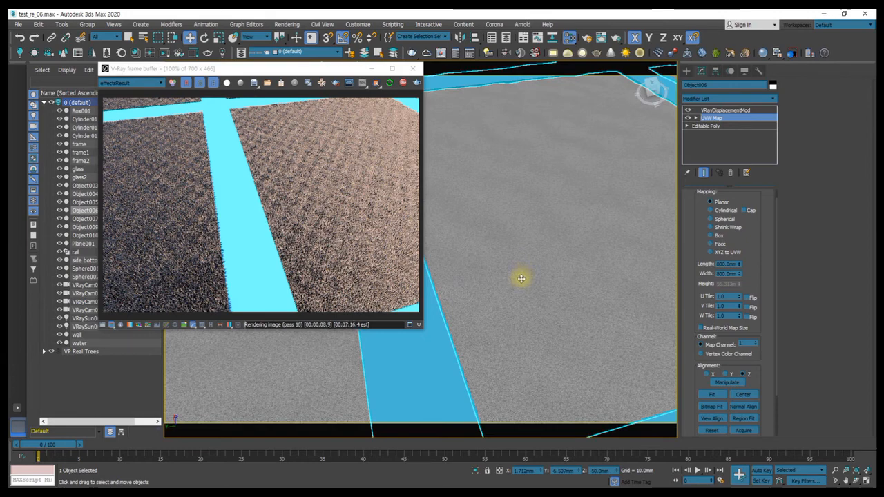
{"action": "scroll", "coordinate": [522, 279], "scroll_direction": "down", "scroll_amount": 3}
{"action": "middle_click_drag", "start_coordinate": [541, 265], "coordinate": [517, 239], "text": "alt"}
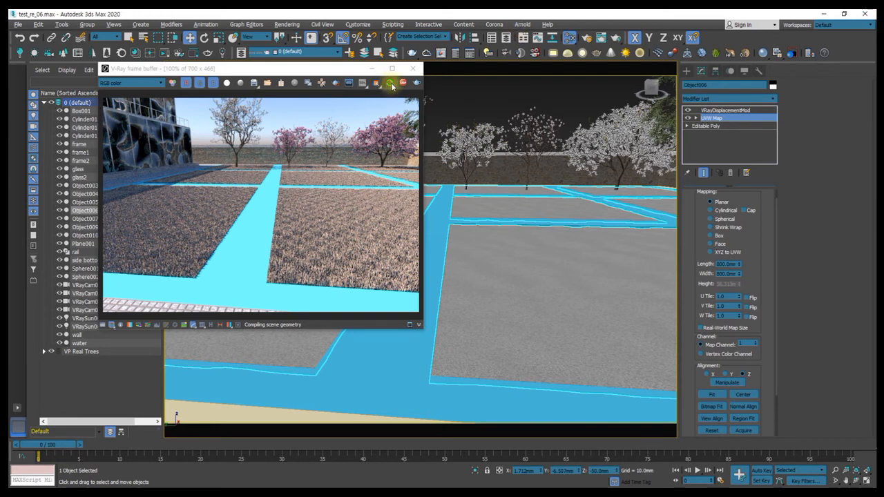
Step: Disable the grass object's VRayDisplacementMod modifier and move the frame buffer further aside
{"action": "left_click", "coordinate": [711, 110]}
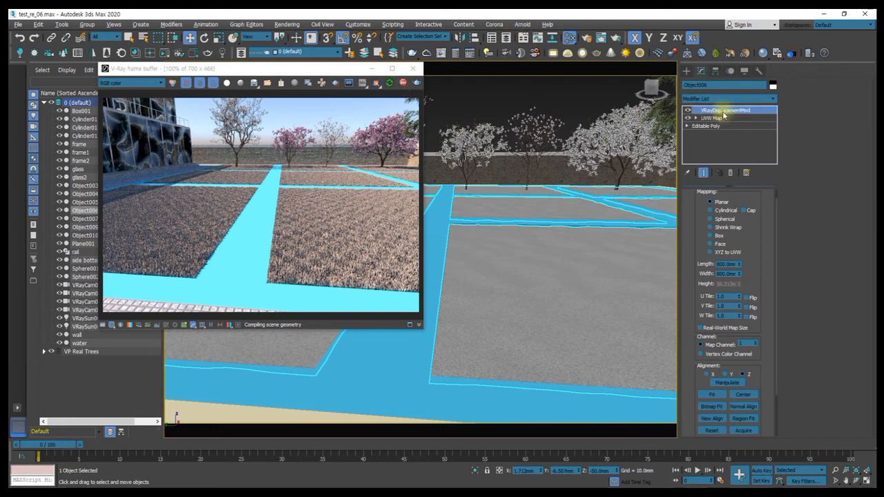
{"action": "left_click", "coordinate": [687, 111]}
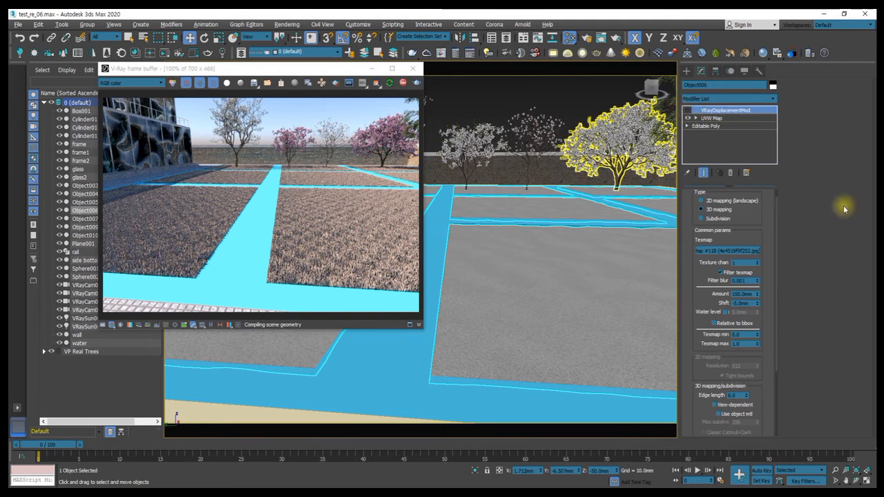
{"action": "left_click_drag", "start_coordinate": [306, 72], "coordinate": [243, 60]}
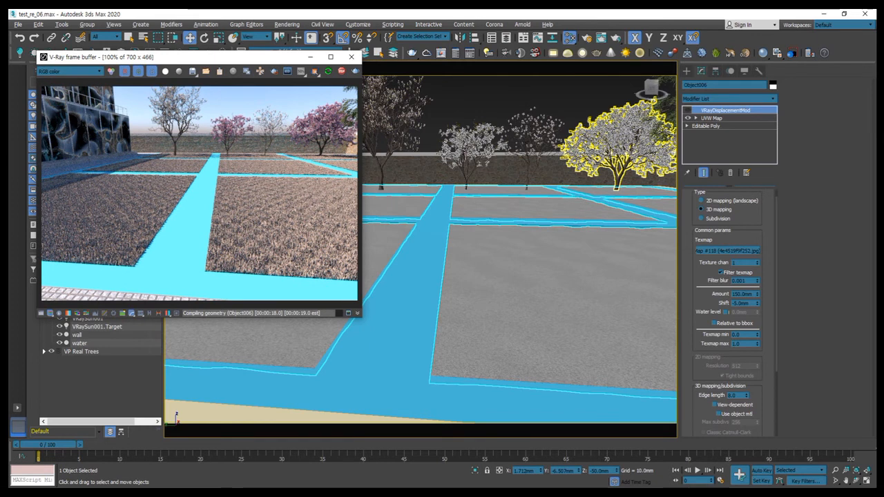
{"action": "left_click", "coordinate": [685, 111]}
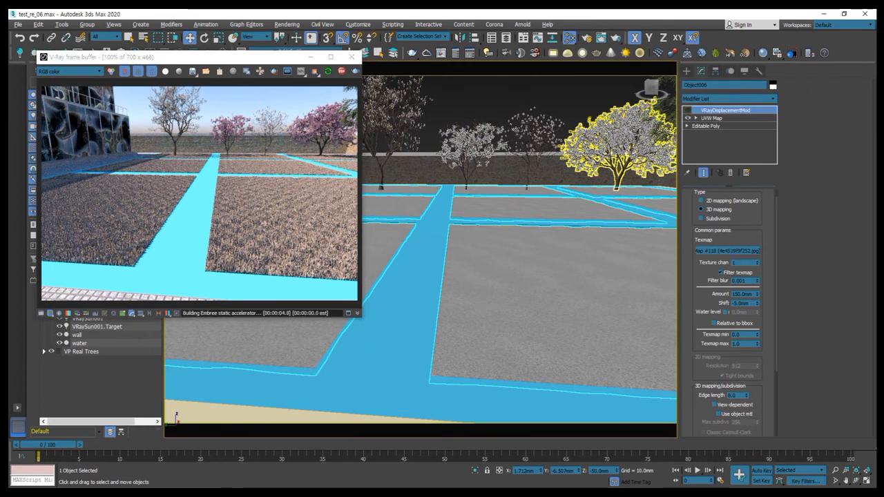
Step: In the Slate Material Editor, move the unconnected map node below the displacement bitmap and review the upper grass material's node network
{"action": "key", "text": "m"}
{"action": "left_click_drag", "start_coordinate": [496, 50], "coordinate": [473, 43]}
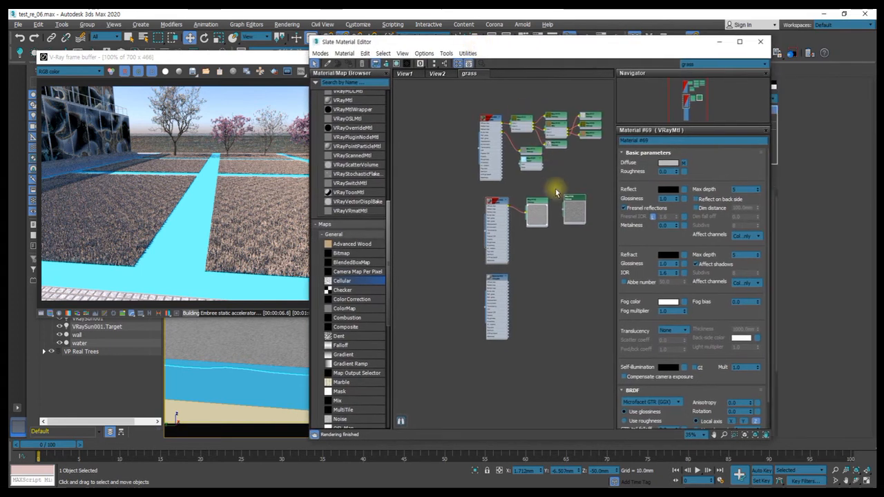
{"action": "middle_click_drag", "start_coordinate": [544, 153], "coordinate": [513, 177]}
{"action": "scroll", "coordinate": [513, 177], "scroll_direction": "up", "scroll_amount": 5}
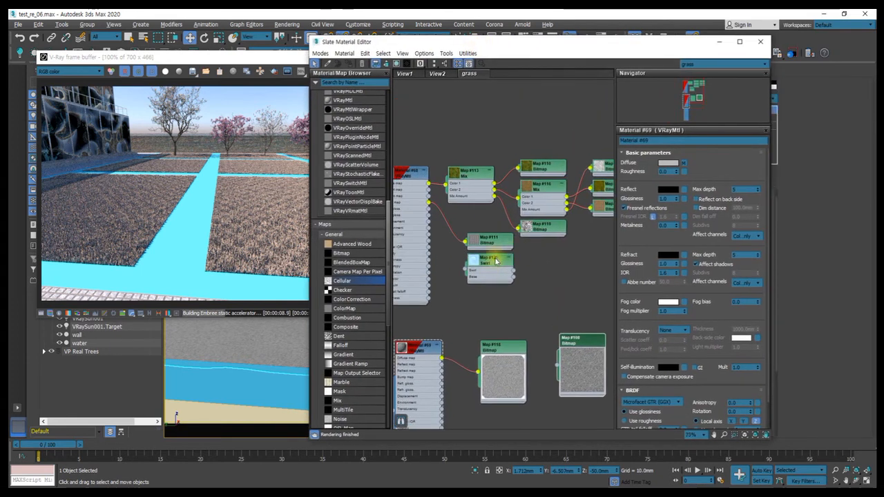
{"action": "scroll", "coordinate": [507, 263], "scroll_direction": "down", "scroll_amount": 6}
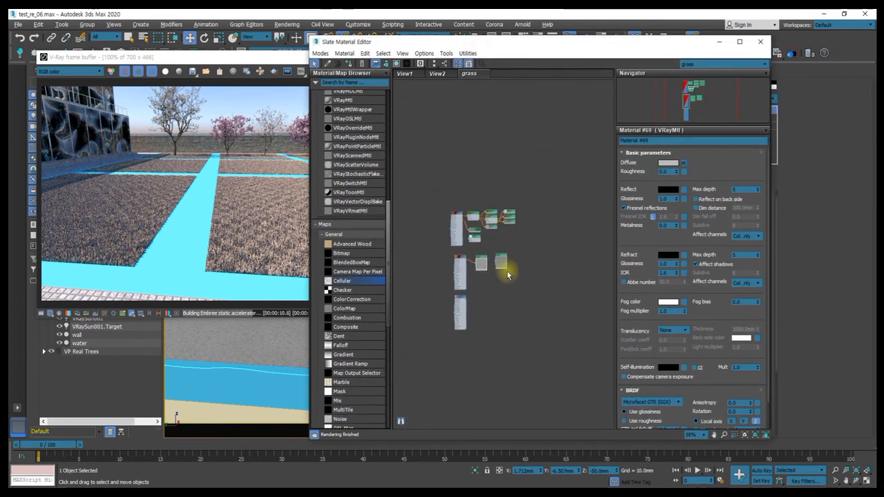
{"action": "scroll", "coordinate": [490, 248], "scroll_direction": "up", "scroll_amount": 5}
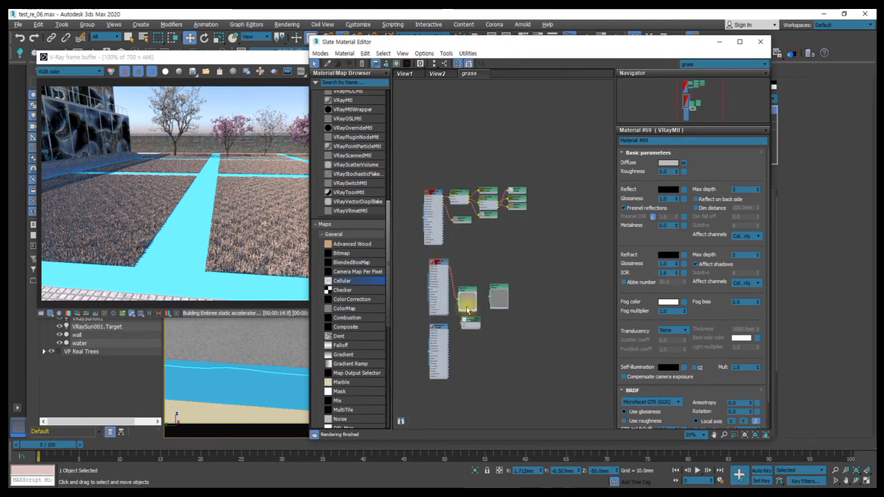
{"action": "scroll", "coordinate": [468, 209], "scroll_direction": "up", "scroll_amount": 1}
{"action": "scroll", "coordinate": [468, 209], "scroll_direction": "up", "scroll_amount": 1}
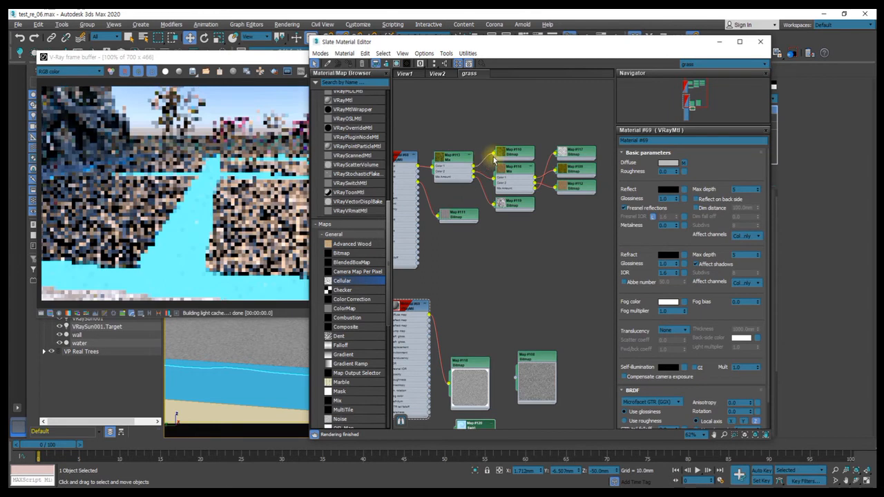
{"action": "scroll", "coordinate": [502, 205], "scroll_direction": "down", "scroll_amount": 5}
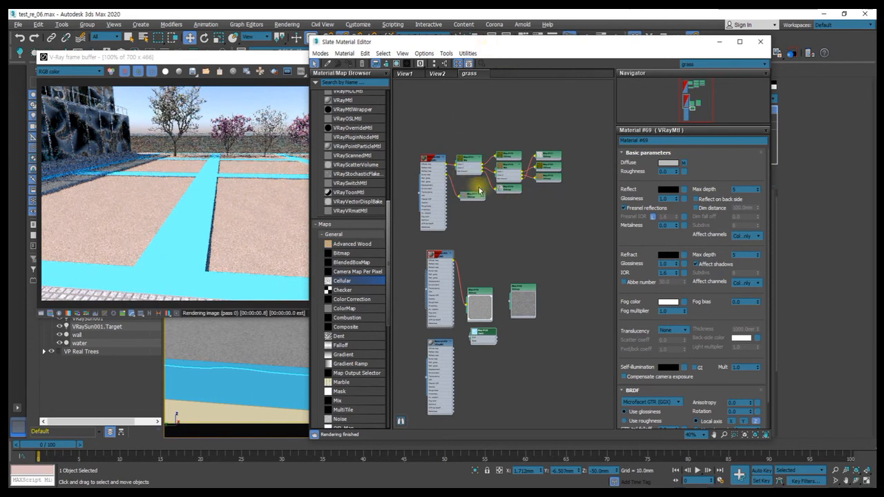
{"action": "middle_click_drag", "start_coordinate": [504, 184], "coordinate": [504, 215]}
{"action": "scroll", "coordinate": [504, 214], "scroll_direction": "down", "scroll_amount": 2}
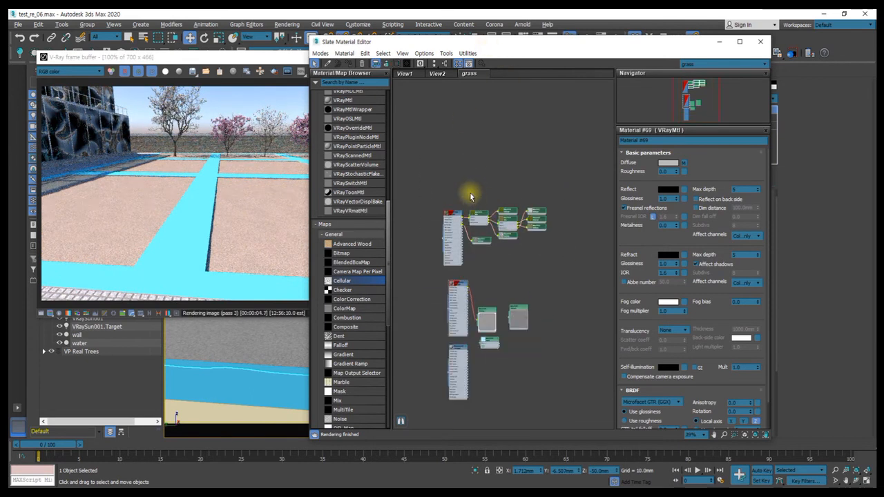
Step: Detach the Mix and bitmap maps from the upper grass material and bring the whole node network into view
{"action": "left_click_drag", "start_coordinate": [477, 216], "coordinate": [526, 247]}
{"action": "scroll", "coordinate": [492, 215], "scroll_direction": "up", "scroll_amount": 5}
{"action": "middle_click_drag", "start_coordinate": [488, 236], "coordinate": [418, 221]}
{"action": "scroll", "coordinate": [509, 207], "scroll_direction": "down", "scroll_amount": 3}
{"action": "middle_click_drag", "start_coordinate": [542, 214], "coordinate": [538, 186]}
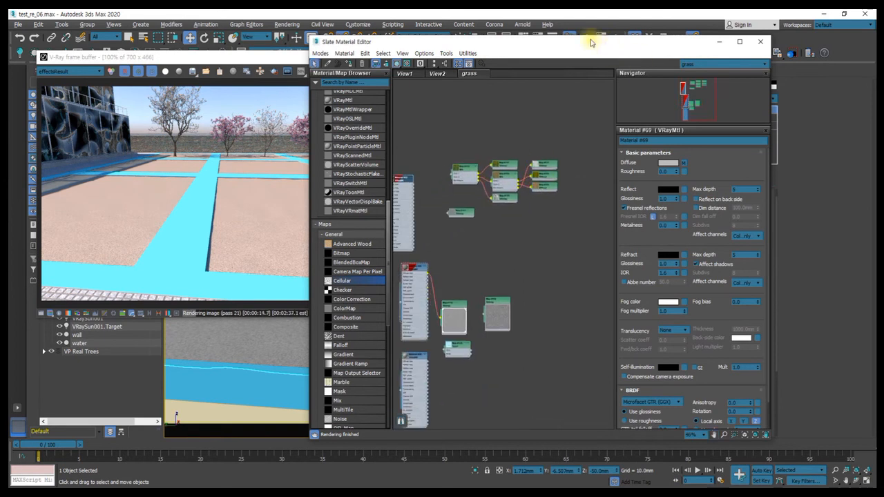
Step: Move the Slate Material Editor aside and set the map channel of the grass object's UVW Map to 2
{"action": "left_click_drag", "start_coordinate": [591, 43], "coordinate": [340, 46]}
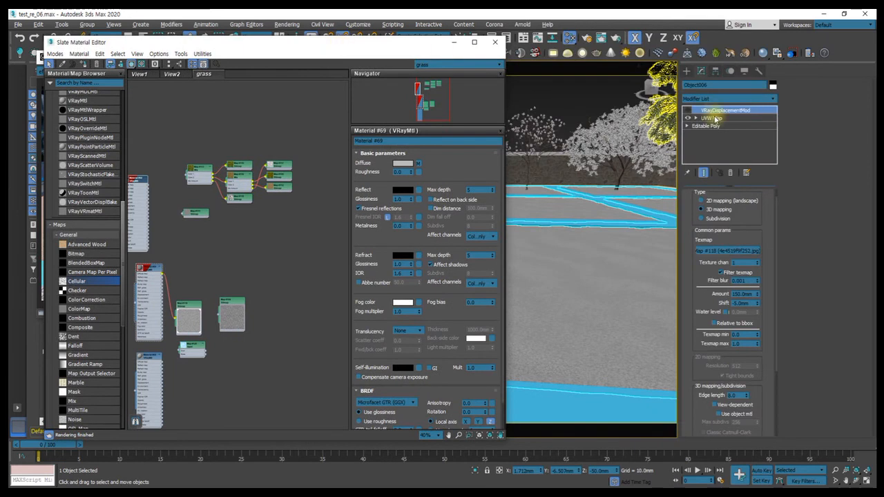
{"action": "left_click", "coordinate": [712, 118]}
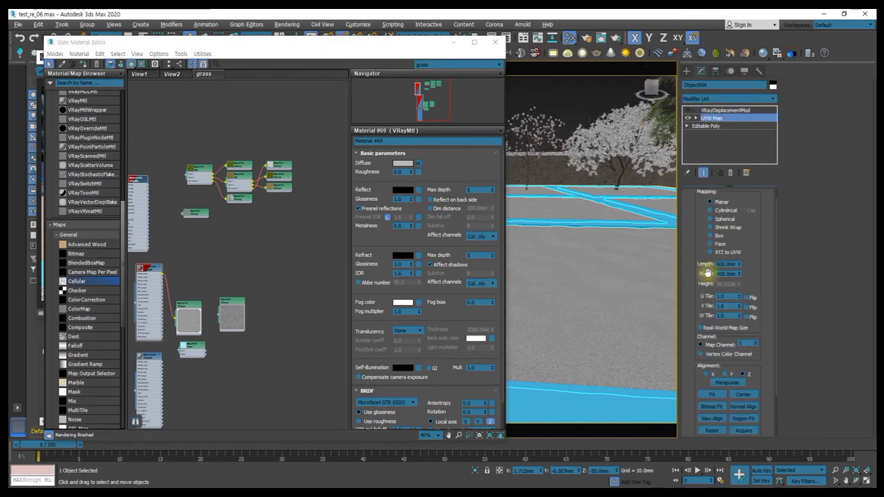
{"action": "left_click", "coordinate": [757, 342]}
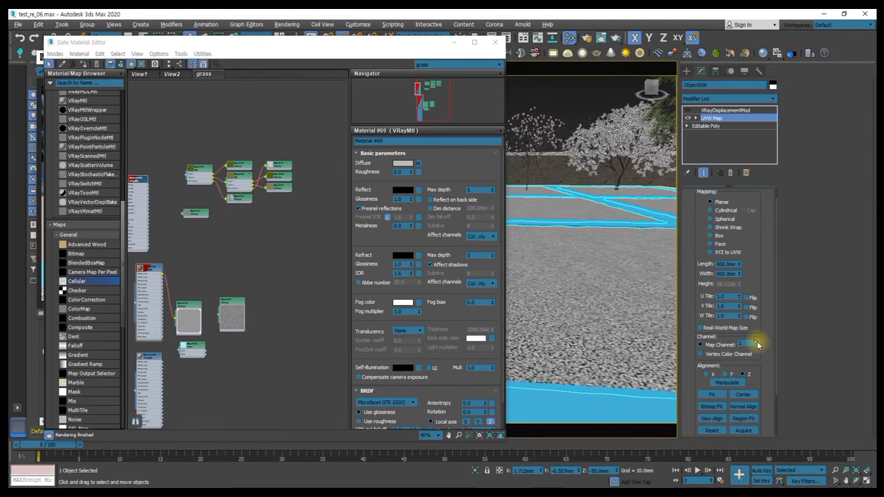
{"action": "left_click", "coordinate": [724, 111]}
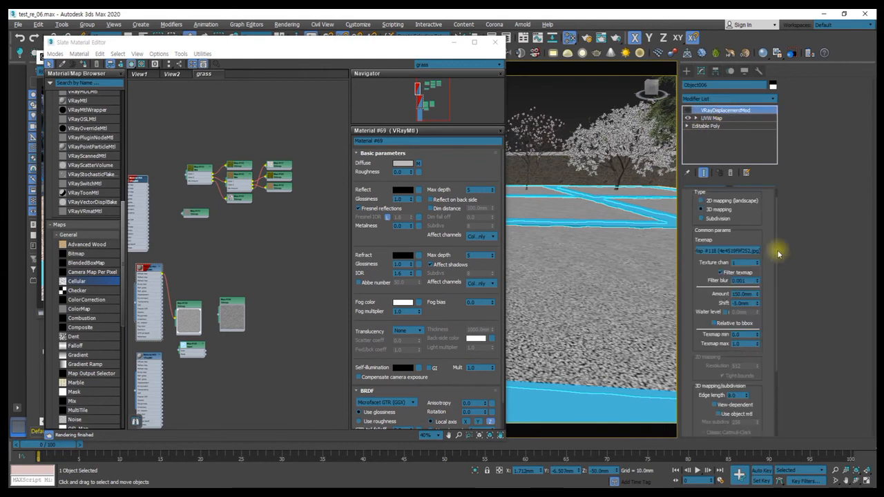
{"action": "mouse_move", "coordinate": [701, 292]}
{"action": "left_mouse_down"}
{"action": "mouse_move", "coordinate": [698, 198]}
{"action": "mouse_move", "coordinate": [694, 307]}
{"action": "left_mouse_up"}
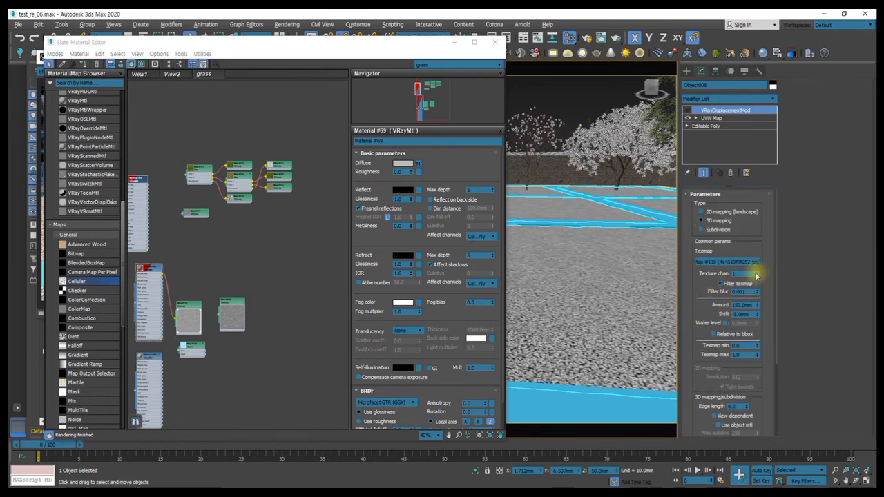
{"action": "left_click", "coordinate": [717, 119]}
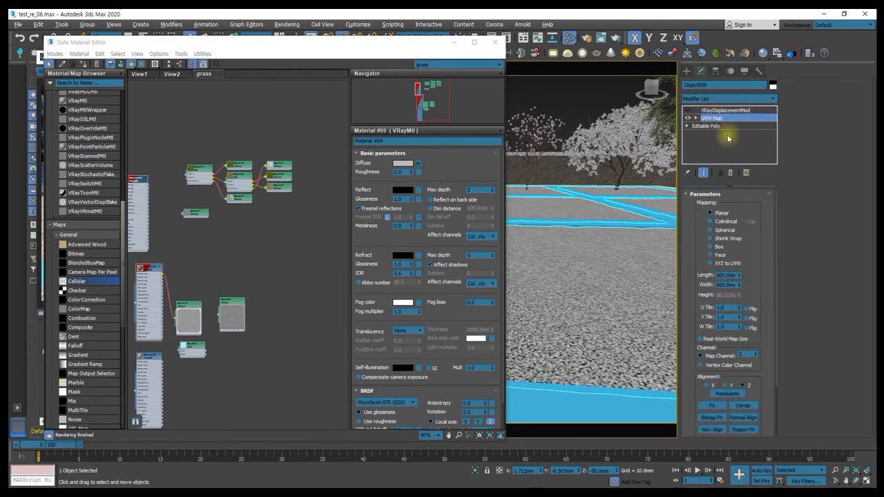
{"action": "left_click", "coordinate": [722, 110]}
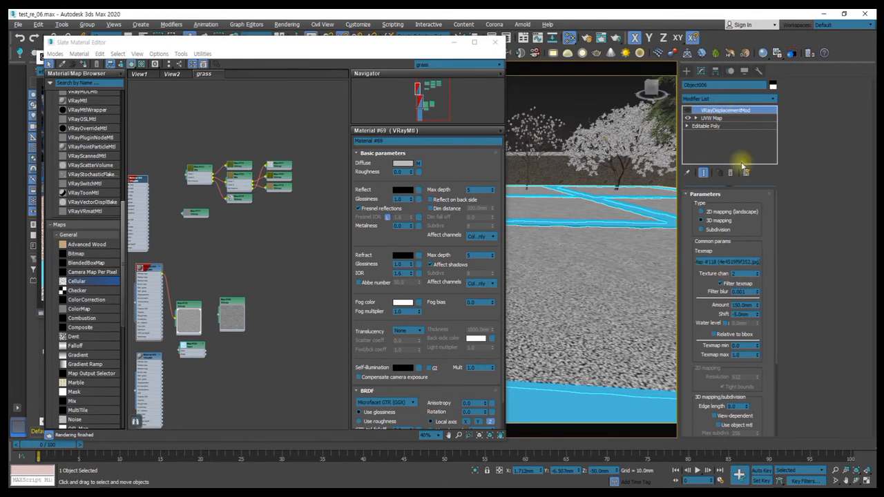
Step: Add a second UVW Map modifier above the existing UVW Map on the grass object
{"action": "left_click", "coordinate": [711, 118]}
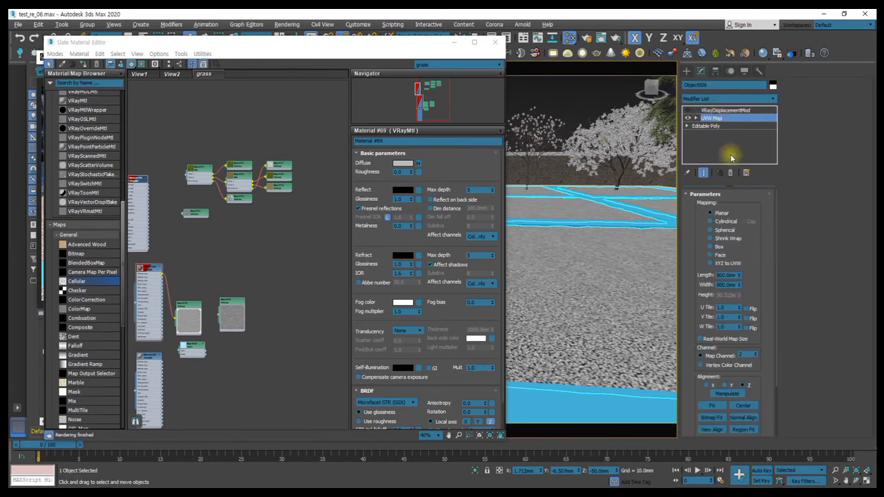
{"action": "left_click", "coordinate": [725, 99]}
{"action": "key", "text": "u"}
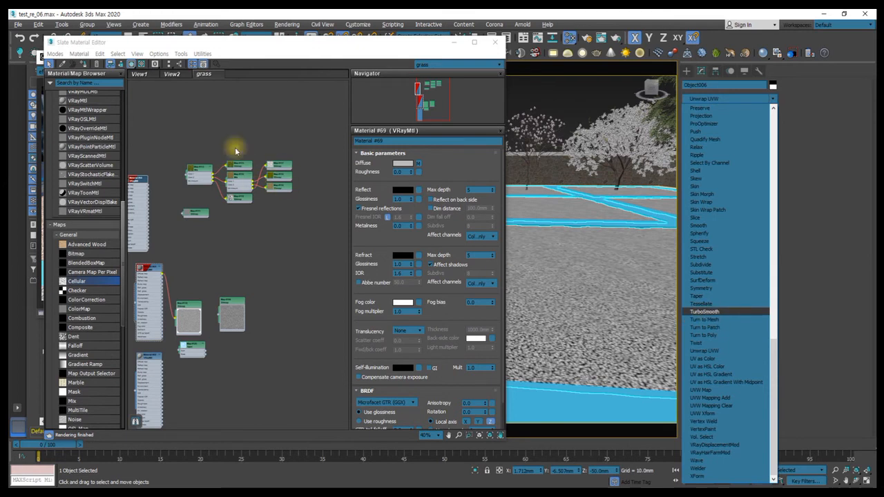
{"action": "scroll", "coordinate": [273, 179], "scroll_direction": "up", "scroll_amount": 5}
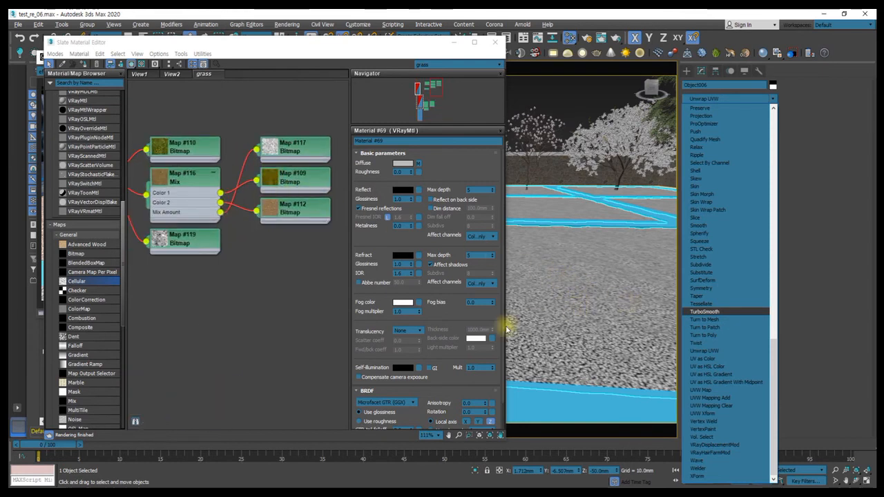
{"action": "left_click", "coordinate": [703, 390]}
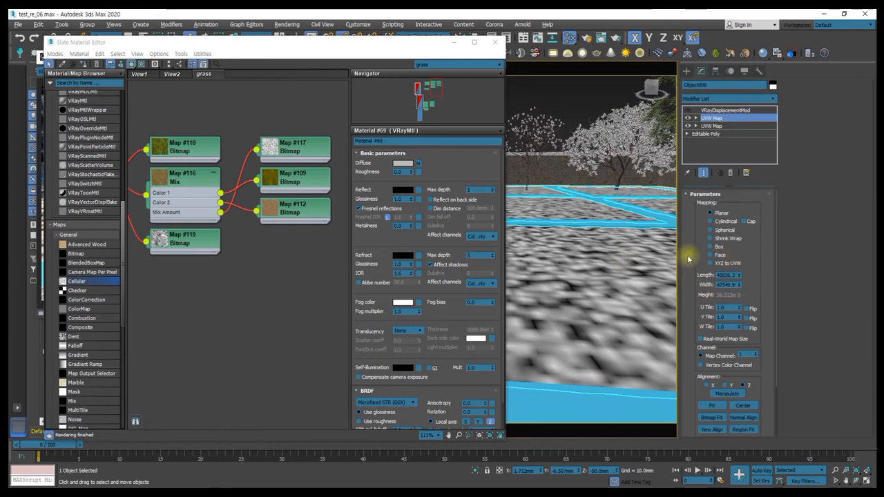
Step: Open the upper grass material's parameters and assign that material to the grass object
{"action": "scroll", "coordinate": [632, 258], "scroll_direction": "down", "scroll_amount": 4}
{"action": "scroll", "coordinate": [612, 232], "scroll_direction": "up", "scroll_amount": 6}
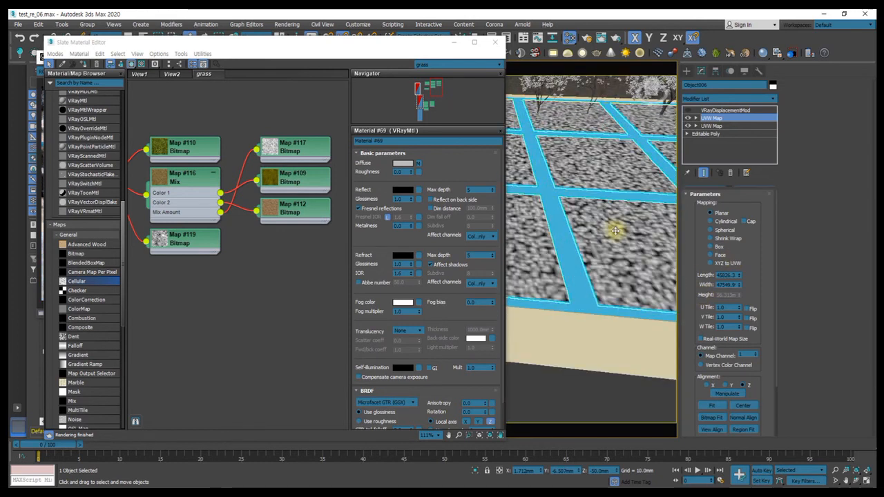
{"action": "scroll", "coordinate": [619, 230], "scroll_direction": "down", "scroll_amount": 3}
{"action": "scroll", "coordinate": [572, 249], "scroll_direction": "up", "scroll_amount": 4}
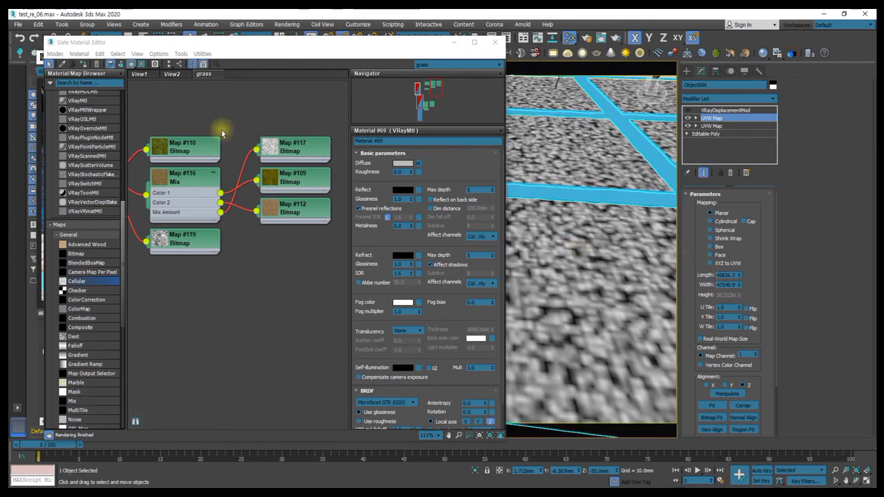
{"action": "scroll", "coordinate": [161, 154], "scroll_direction": "down", "scroll_amount": 8}
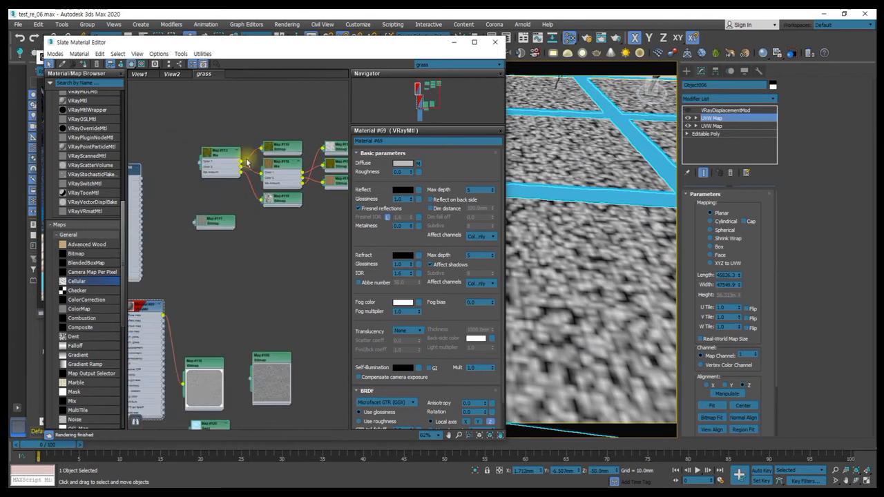
{"action": "left_click_drag", "start_coordinate": [175, 163], "coordinate": [178, 159]}
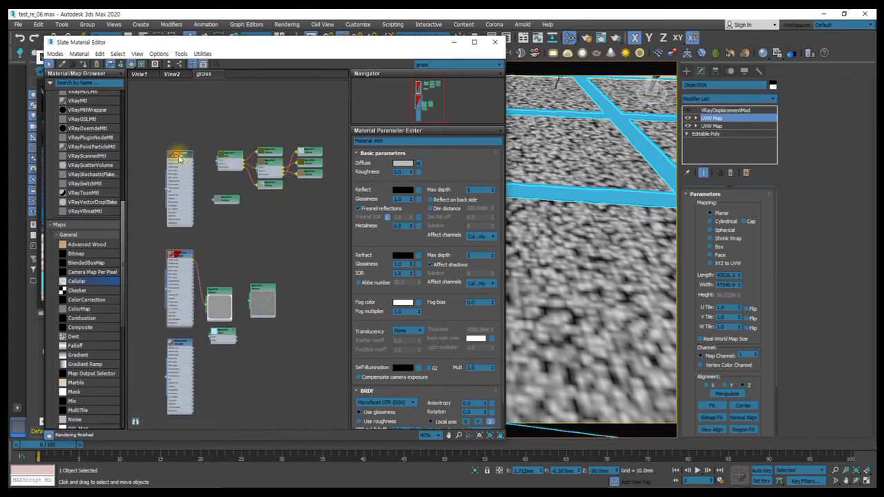
{"action": "double_click", "coordinate": [179, 158]}
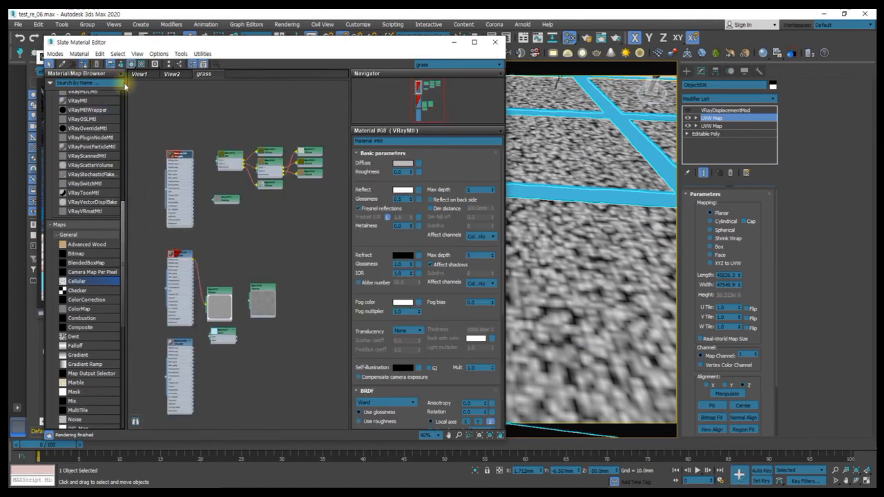
{"action": "scroll", "coordinate": [178, 160], "scroll_direction": "up", "scroll_amount": 2}
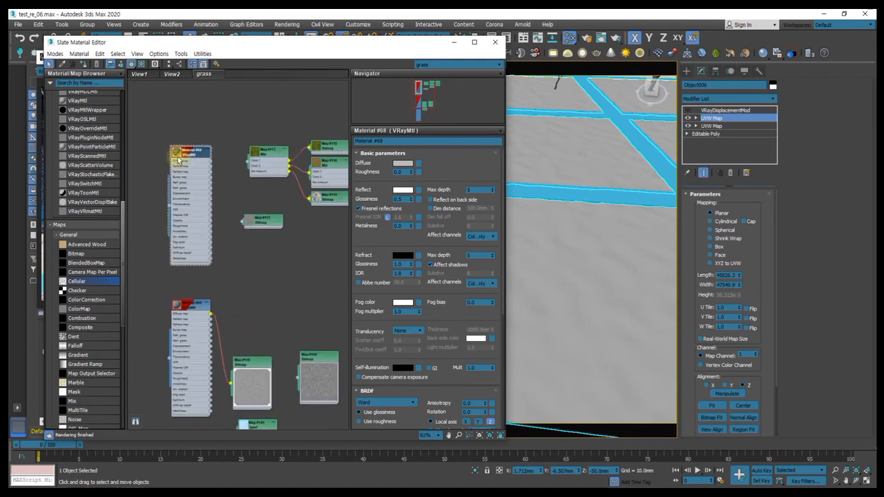
{"action": "double_click", "coordinate": [178, 158]}
{"action": "double_click", "coordinate": [187, 170]}
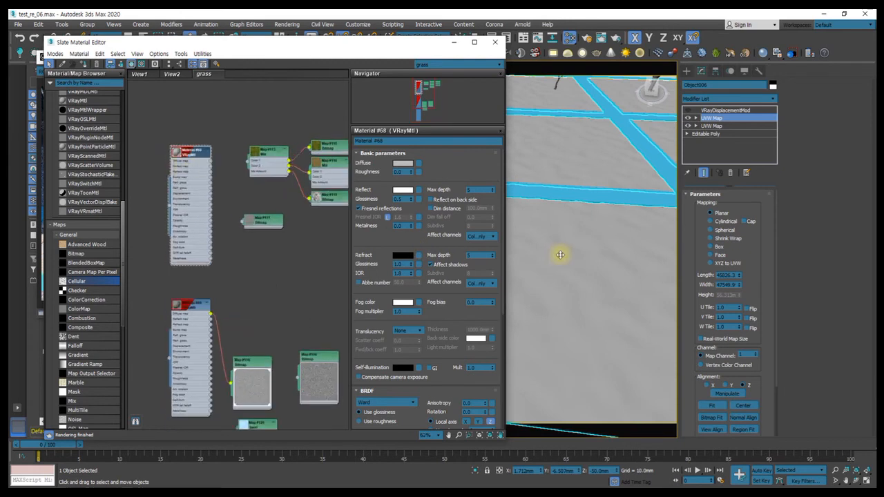
{"action": "scroll", "coordinate": [561, 254], "scroll_direction": "down", "scroll_amount": 3}
{"action": "scroll", "coordinate": [221, 162], "scroll_direction": "down", "scroll_amount": 2}
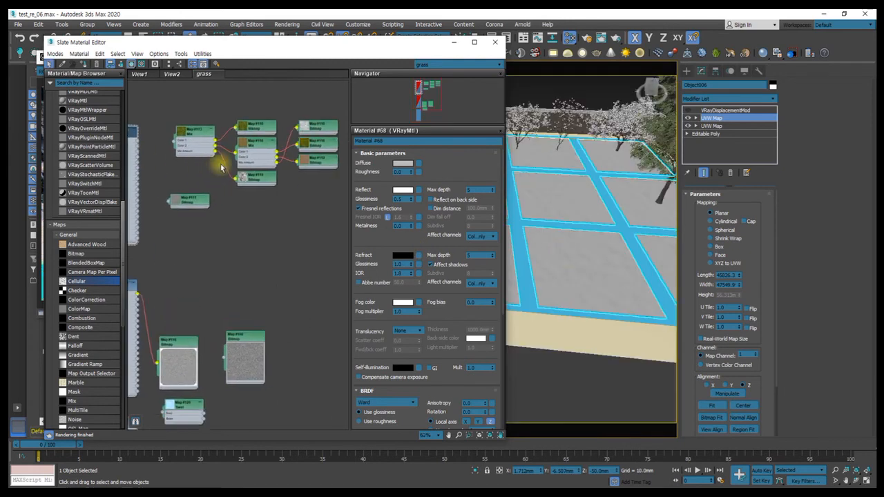
Step: Move the first Mix map's mask bitmap lower and place a copy of the green grass bitmap, Map #110, below it
{"action": "left_click_drag", "start_coordinate": [318, 194], "coordinate": [216, 116]}
{"action": "right_click", "coordinate": [294, 124]}
{"action": "left_click", "coordinate": [244, 162]}
{"action": "scroll", "coordinate": [253, 130], "scroll_direction": "up", "scroll_amount": 2}
{"action": "mouse_move", "coordinate": [255, 132]}
{"action": "middle_mouse_down"}
{"action": "mouse_move", "coordinate": [257, 160]}
{"action": "mouse_move", "coordinate": [261, 128]}
{"action": "middle_mouse_up"}
{"action": "scroll", "coordinate": [258, 133], "scroll_direction": "up", "scroll_amount": 2}
{"action": "scroll", "coordinate": [259, 132], "scroll_direction": "down", "scroll_amount": 2}
{"action": "left_click_drag", "start_coordinate": [259, 178], "coordinate": [266, 193]}
{"action": "left_click", "coordinate": [262, 129]}
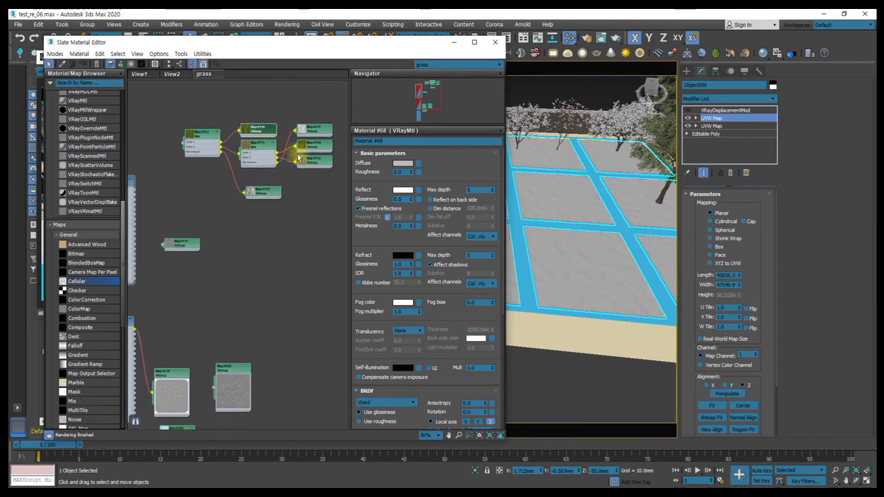
{"action": "mouse_move", "coordinate": [266, 129]}
{"action": "left_mouse_down", "text": "shift"}
{"action": "mouse_move", "coordinate": [219, 221]}
{"action": "mouse_move", "coordinate": [266, 223]}
{"action": "left_mouse_up", "text": "shift"}
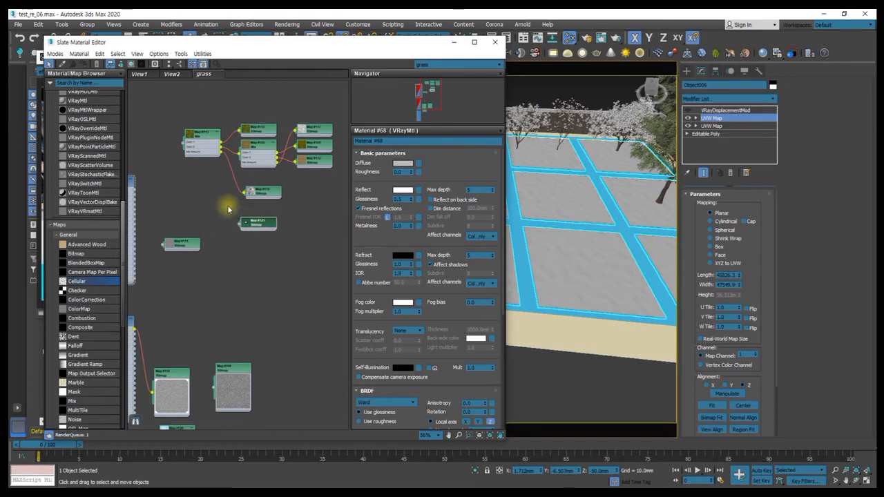
Step: Connect the copied grass bitmap to the upper material's diffuse map, place it beside the material, and show the shaded material in the viewport
{"action": "middle_click_drag", "start_coordinate": [228, 209], "coordinate": [286, 193]}
{"action": "left_click_drag", "start_coordinate": [290, 194], "coordinate": [185, 156]}
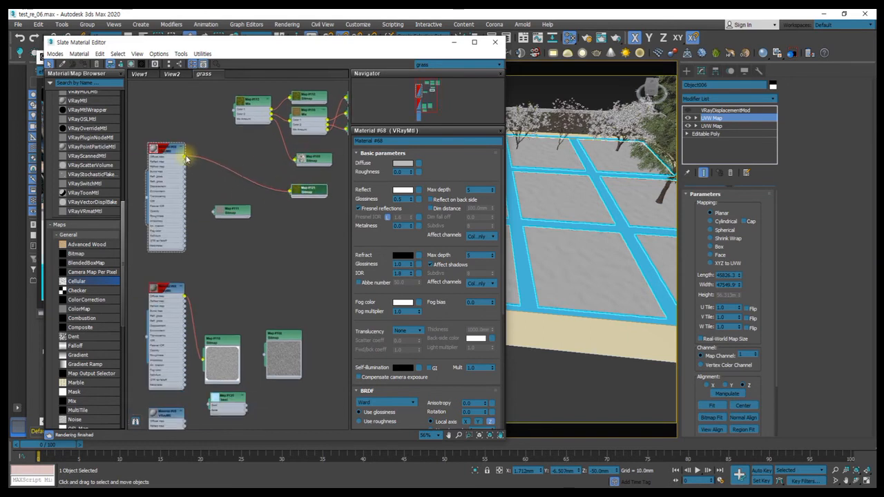
{"action": "left_click_drag", "start_coordinate": [296, 188], "coordinate": [221, 148]}
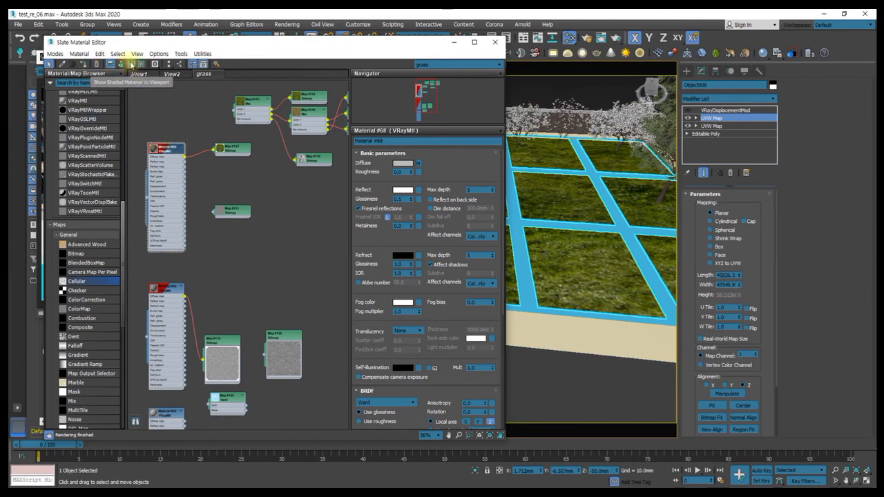
{"action": "left_click", "coordinate": [131, 64]}
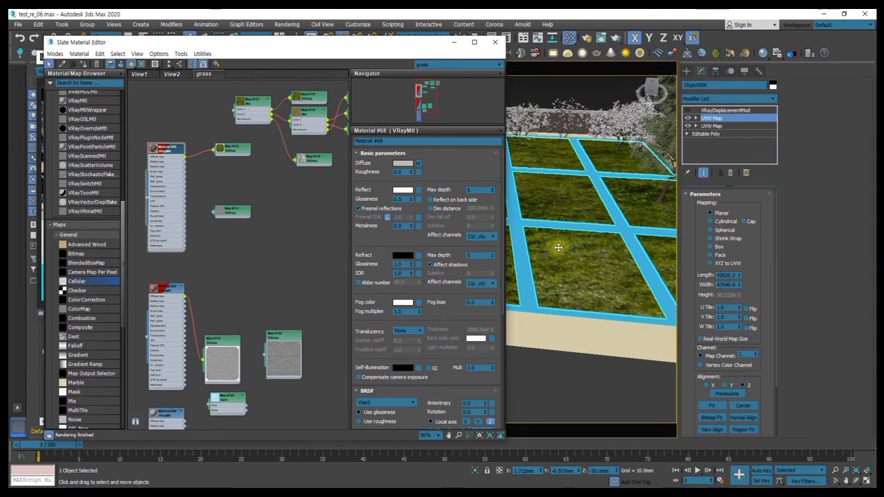
Step: Set the length and width of the upper UVW Map to 5000 mm and compare its settings with the lower UVW Map
{"action": "middle_click_drag", "start_coordinate": [552, 242], "coordinate": [600, 286], "text": "alt"}
{"action": "scroll", "coordinate": [598, 276], "scroll_direction": "up", "scroll_amount": 2}
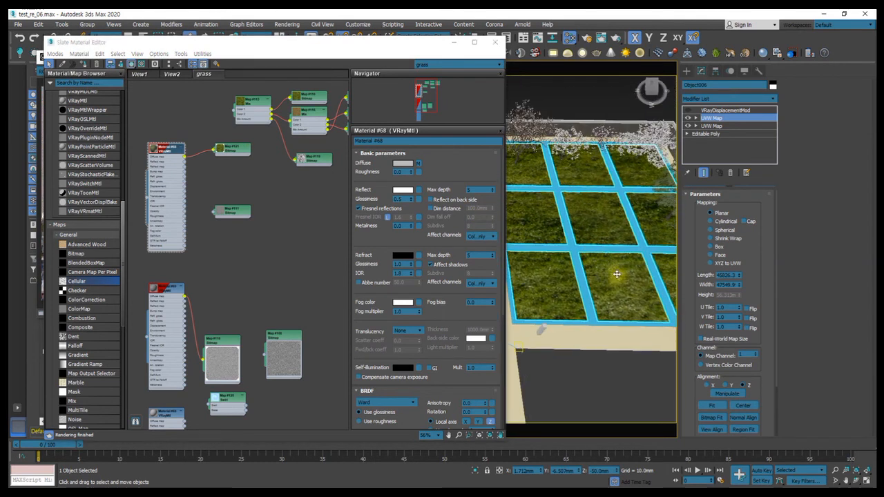
{"action": "left_click_drag", "start_coordinate": [506, 106], "coordinate": [421, 110]}
{"action": "scroll", "coordinate": [631, 215], "scroll_direction": "up", "scroll_amount": 2}
{"action": "scroll", "coordinate": [632, 215], "scroll_direction": "down", "scroll_amount": 3}
{"action": "scroll", "coordinate": [589, 213], "scroll_direction": "up", "scroll_amount": 3}
{"action": "middle_click_drag", "start_coordinate": [589, 212], "coordinate": [625, 180]}
{"action": "scroll", "coordinate": [599, 249], "scroll_direction": "down", "scroll_amount": 3}
{"action": "scroll", "coordinate": [625, 180], "scroll_direction": "up", "scroll_amount": 2}
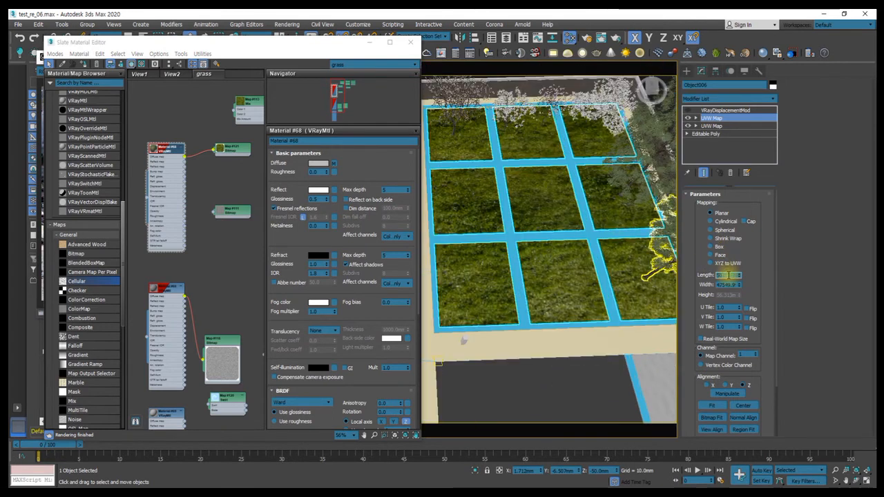
{"action": "key", "text": "Tab"}
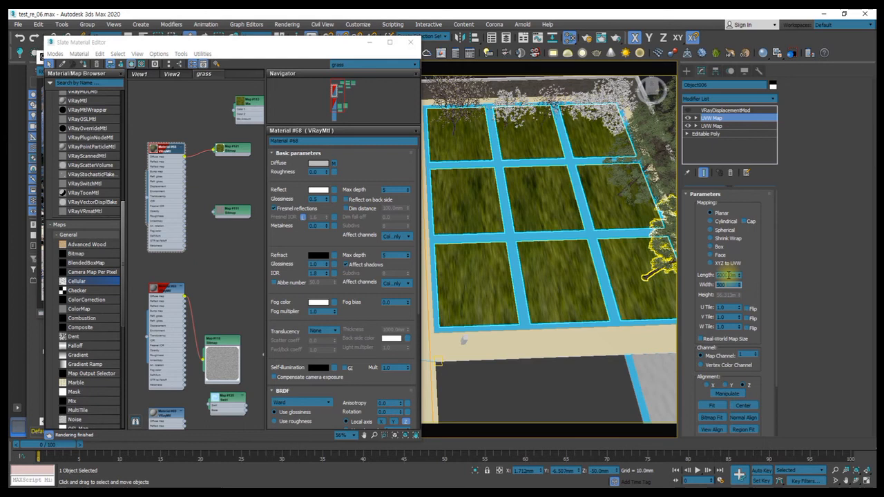
{"action": "key", "text": "Return"}
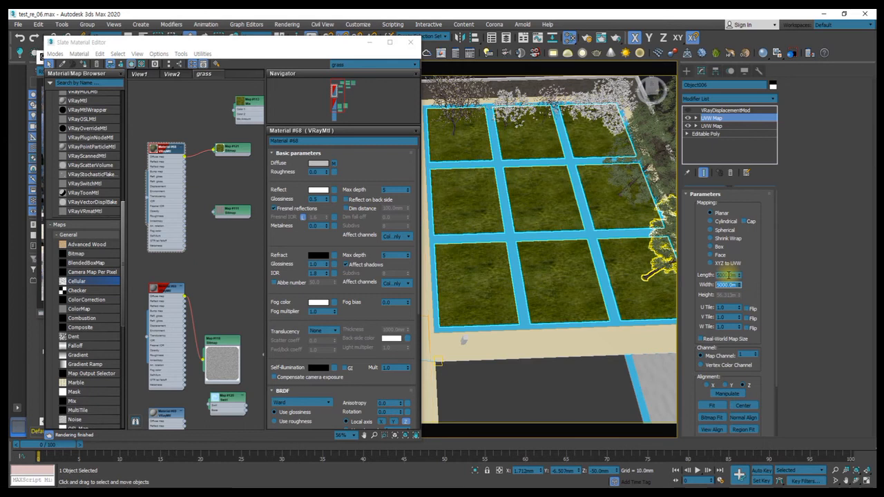
{"action": "key", "text": "Return"}
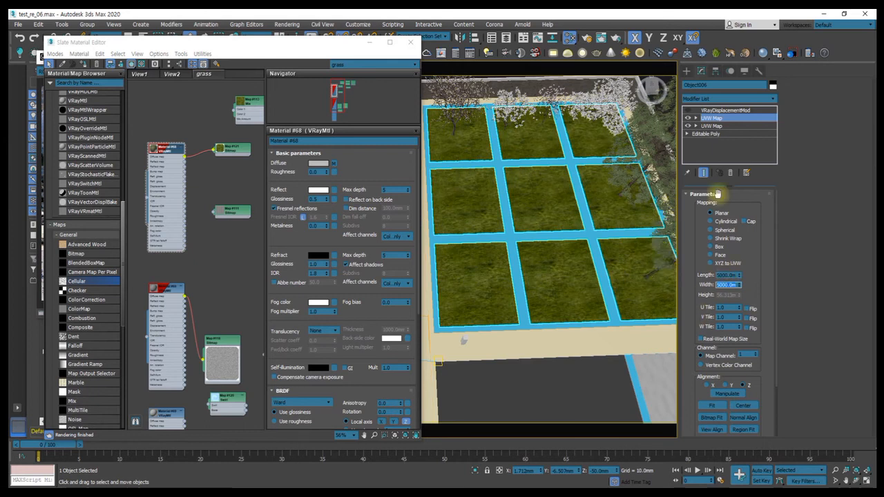
{"action": "left_click", "coordinate": [719, 127]}
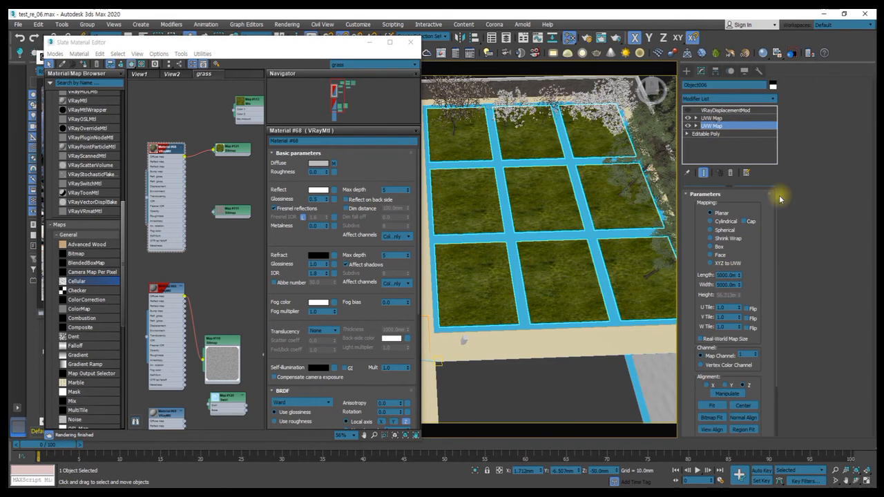
{"action": "left_click", "coordinate": [719, 119]}
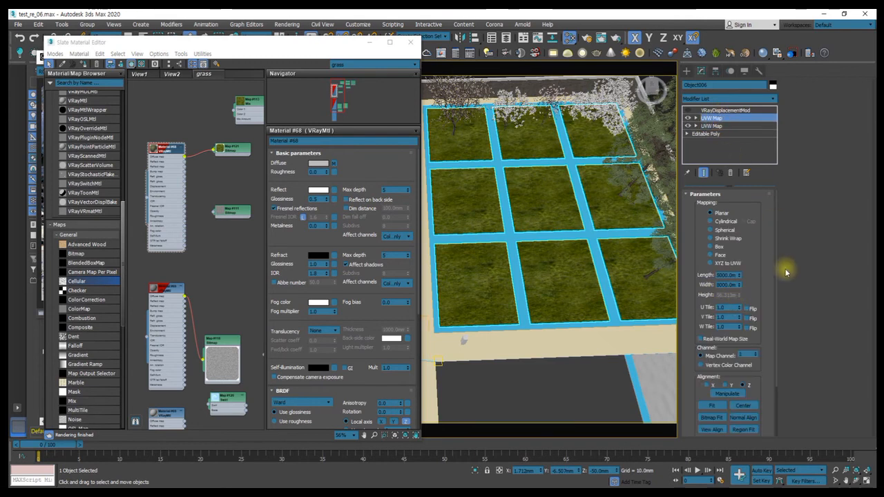
Step: Place the Slate Material Editor beside the frame buffer and examine the rendered grass tiling and the material's node network
{"action": "left_click_drag", "start_coordinate": [214, 43], "coordinate": [692, 55]}
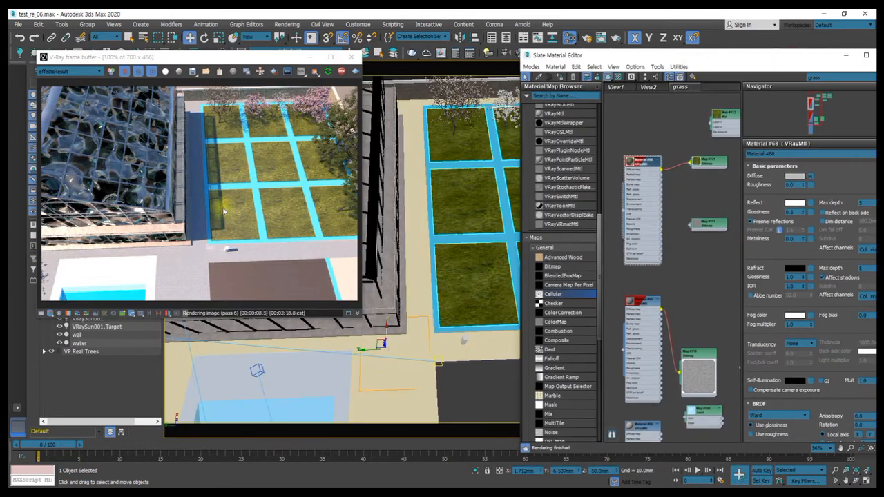
{"action": "left_click_drag", "start_coordinate": [632, 58], "coordinate": [538, 32]}
{"action": "middle_click_drag", "start_coordinate": [606, 142], "coordinate": [562, 199]}
{"action": "scroll", "coordinate": [562, 198], "scroll_direction": "up", "scroll_amount": 1}
{"action": "scroll", "coordinate": [568, 189], "scroll_direction": "down", "scroll_amount": 4}
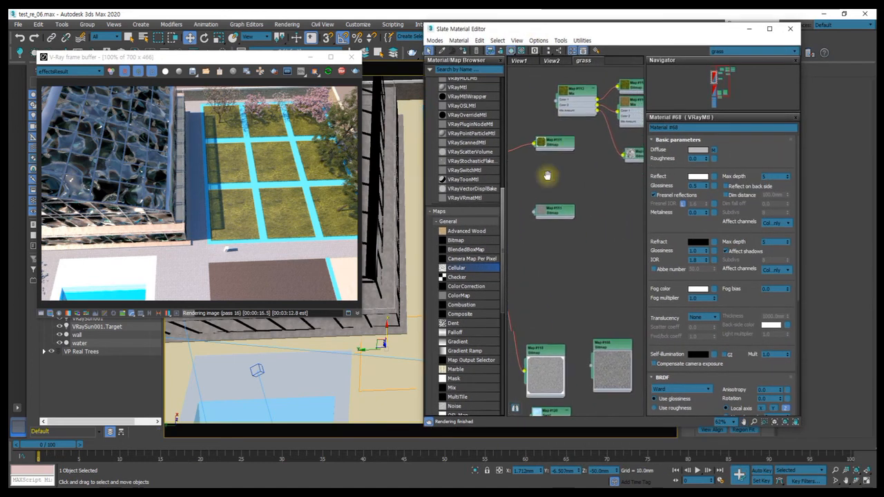
{"action": "middle_click_drag", "start_coordinate": [595, 163], "coordinate": [605, 130]}
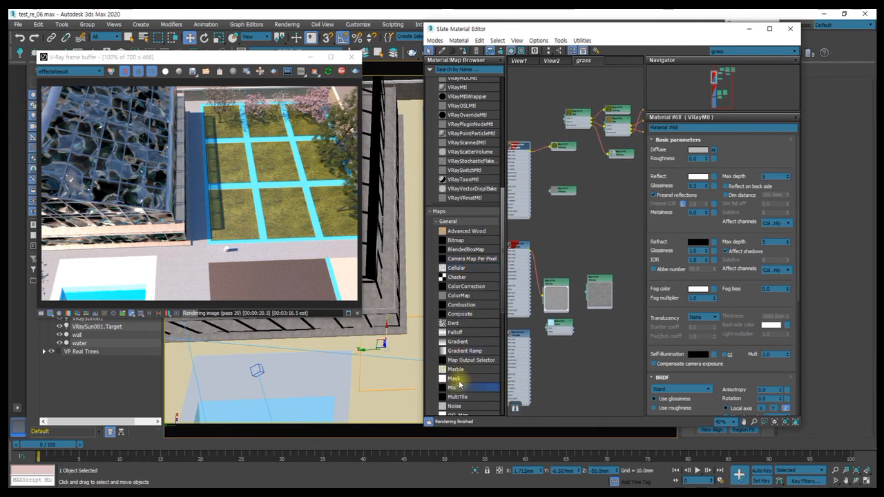
Step: Add a new Mix map below the copied grass bitmap, Map #121, with the Map #111 bitmap moved lower to make room
{"action": "left_click_drag", "start_coordinate": [553, 254], "coordinate": [594, 194]}
{"action": "middle_click_drag", "start_coordinate": [574, 218], "coordinate": [552, 243]}
{"action": "left_click_drag", "start_coordinate": [540, 220], "coordinate": [546, 291]}
{"action": "scroll", "coordinate": [575, 253], "scroll_direction": "up", "scroll_amount": 1}
{"action": "scroll", "coordinate": [575, 230], "scroll_direction": "up", "scroll_amount": 2}
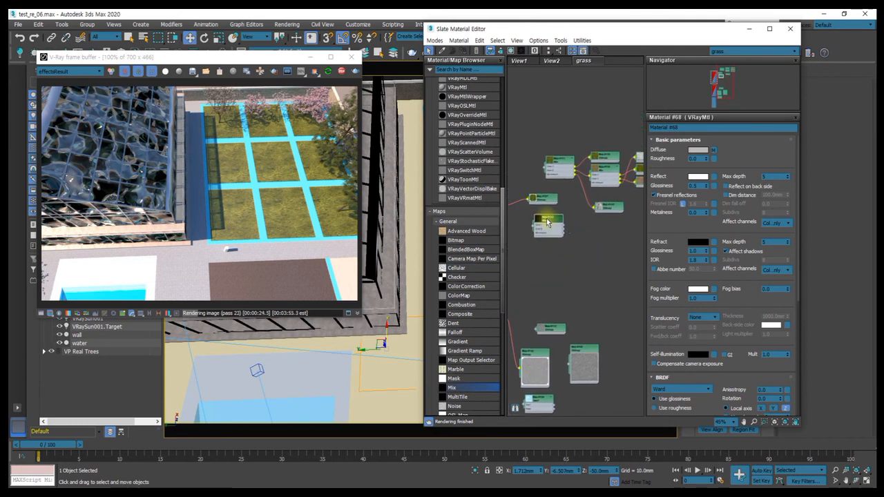
{"action": "scroll", "coordinate": [547, 220], "scroll_direction": "up", "scroll_amount": 2}
{"action": "middle_click_drag", "start_coordinate": [589, 213], "coordinate": [577, 228]}
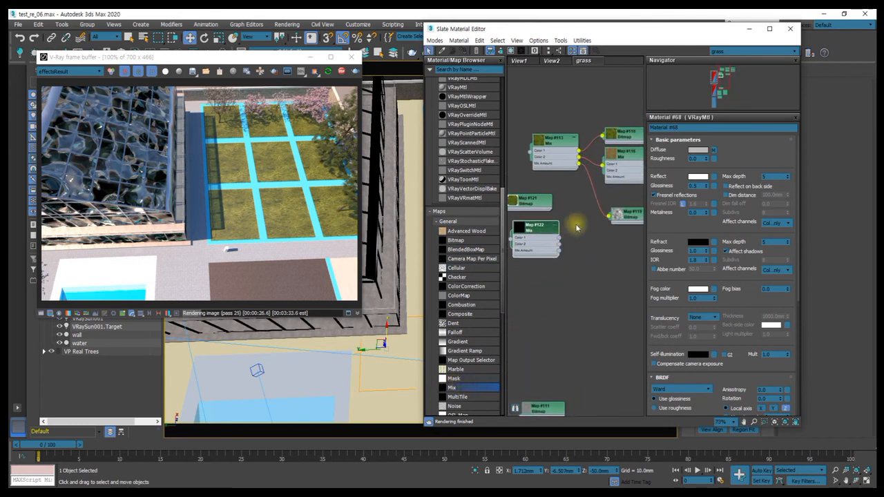
Step: Open the settings of the dirt bitmap, Map #112, and check its source image among the grass texture files
{"action": "double_click", "coordinate": [624, 154]}
{"action": "middle_click_drag", "start_coordinate": [624, 153], "coordinate": [552, 165]}
{"action": "double_click", "coordinate": [602, 188]}
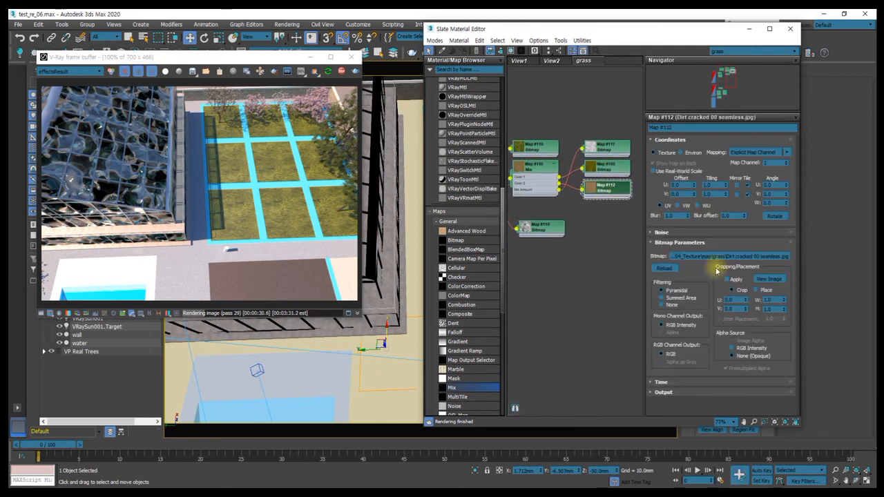
{"action": "left_click", "coordinate": [717, 257]}
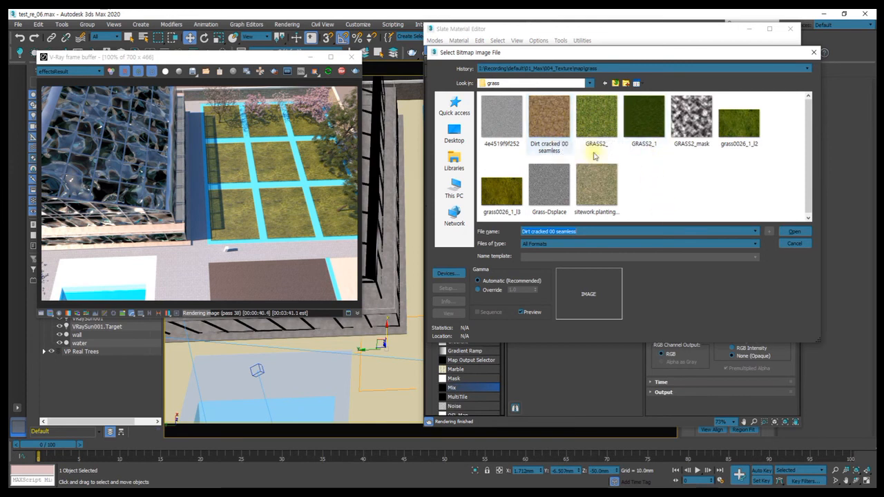
{"action": "left_click", "coordinate": [793, 244]}
Step: Copy the dirt bitmap, Map #112, and place the copy below the new Mix map
{"action": "scroll", "coordinate": [538, 200], "scroll_direction": "down", "scroll_amount": 4}
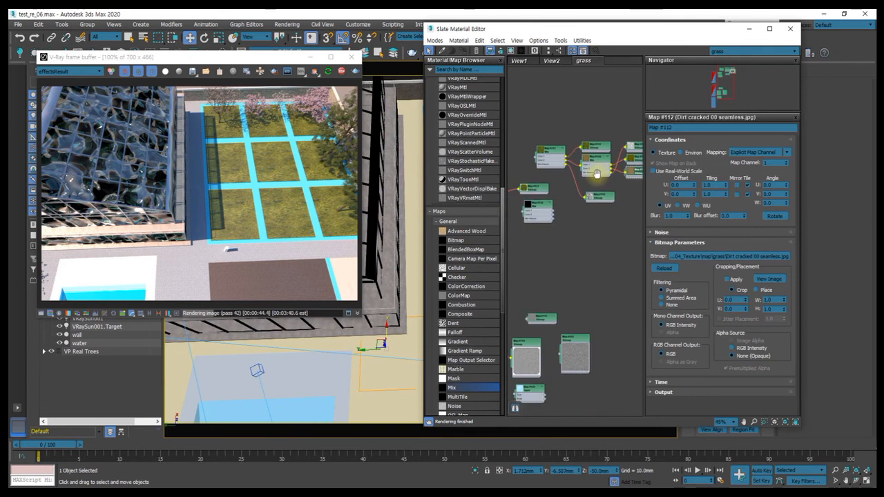
{"action": "left_click_drag", "start_coordinate": [639, 176], "coordinate": [573, 241], "text": "shift"}
{"action": "left_click_drag", "start_coordinate": [531, 206], "coordinate": [599, 211]}
{"action": "left_click_drag", "start_coordinate": [572, 240], "coordinate": [557, 255]}
{"action": "middle_click_drag", "start_coordinate": [556, 240], "coordinate": [589, 239]}
{"action": "mouse_move", "coordinate": [591, 250]}
{"action": "left_mouse_down"}
{"action": "mouse_move", "coordinate": [573, 218]}
{"action": "mouse_move", "coordinate": [586, 255]}
{"action": "left_mouse_up"}
Step: Arrange the new Mix map between the upper material and the copied grass bitmap, with the dirt bitmap copy below
{"action": "scroll", "coordinate": [567, 201], "scroll_direction": "up", "scroll_amount": 3}
{"action": "left_click_drag", "start_coordinate": [565, 179], "coordinate": [558, 210]}
{"action": "scroll", "coordinate": [546, 220], "scroll_direction": "down", "scroll_amount": 2}
{"action": "scroll", "coordinate": [558, 200], "scroll_direction": "down", "scroll_amount": 1}
{"action": "middle_click_drag", "start_coordinate": [558, 199], "coordinate": [623, 208]}
{"action": "left_click_drag", "start_coordinate": [594, 235], "coordinate": [566, 221]}
{"action": "left_click_drag", "start_coordinate": [602, 196], "coordinate": [581, 189]}
{"action": "scroll", "coordinate": [581, 188], "scroll_direction": "up", "scroll_amount": 3}
{"action": "middle_click_drag", "start_coordinate": [602, 200], "coordinate": [611, 187]}
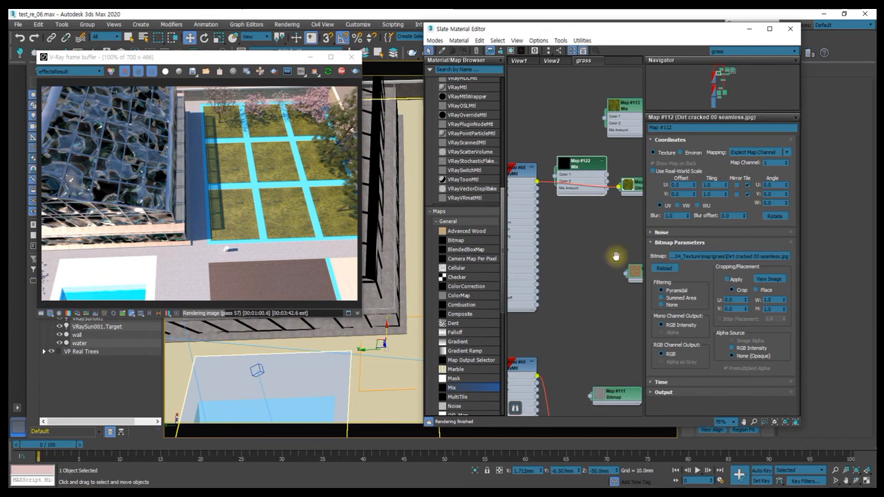
Step: Enlarge the copied dirt bitmap's node preview, move the node under the Mix map, and view the dirt image at full size
{"action": "middle_click_drag", "start_coordinate": [625, 271], "coordinate": [602, 214]}
{"action": "double_click", "coordinate": [613, 213]}
{"action": "scroll", "coordinate": [624, 226], "scroll_direction": "up", "scroll_amount": 1}
{"action": "left_click_drag", "start_coordinate": [624, 226], "coordinate": [578, 195]}
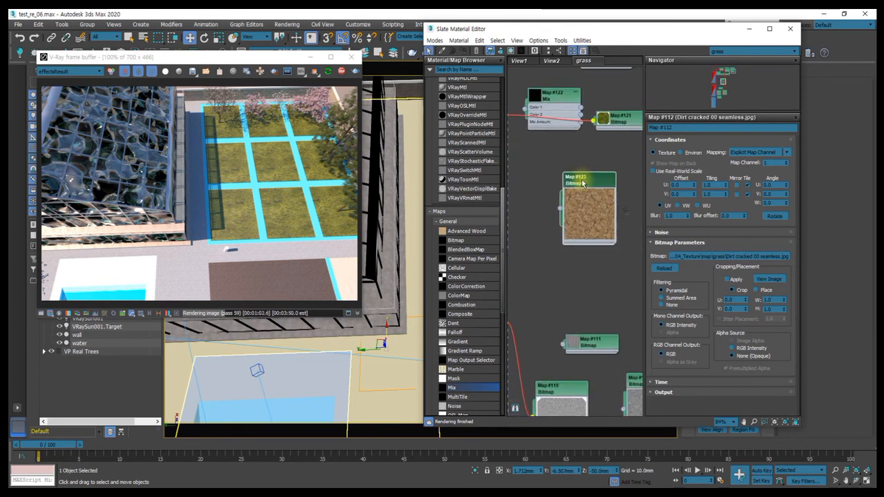
{"action": "left_click", "coordinate": [770, 279]}
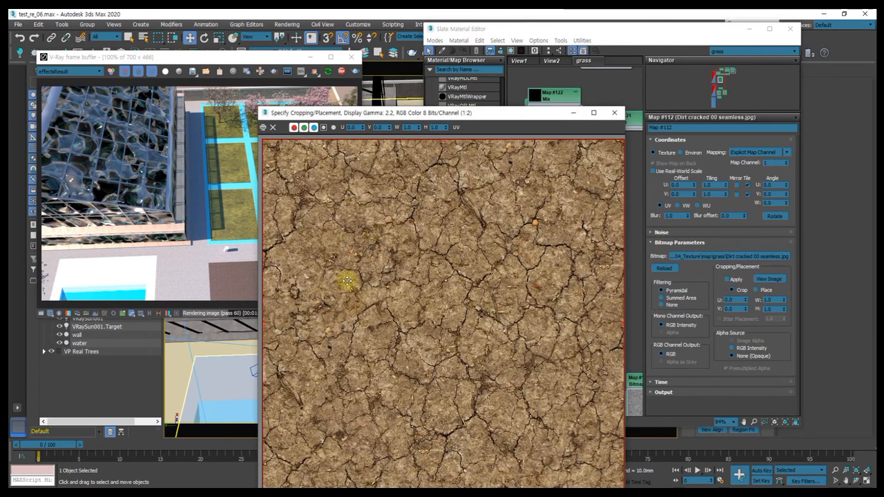
{"action": "left_click", "coordinate": [614, 112]}
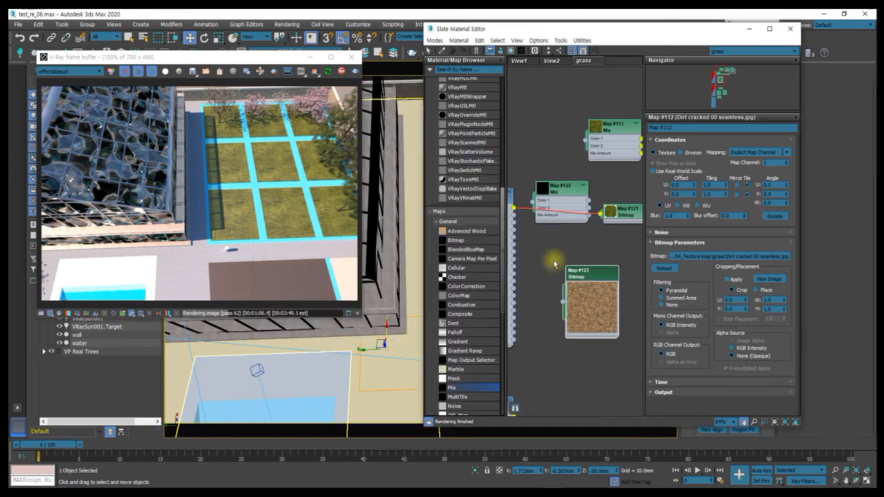
Step: Connect the copied grass bitmap to Color 1 of the new Mix map and the Mix map to the upper material's diffuse
{"action": "middle_click_drag", "start_coordinate": [552, 201], "coordinate": [562, 191]}
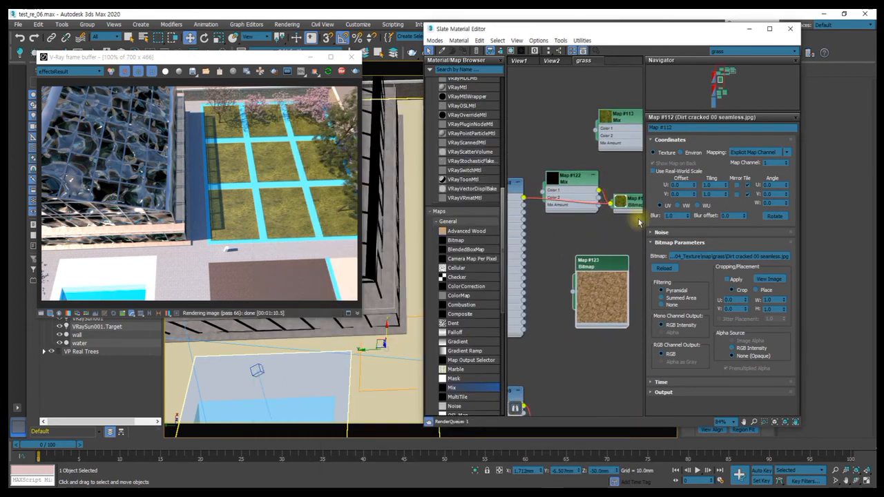
{"action": "left_click_drag", "start_coordinate": [595, 259], "coordinate": [625, 243]}
{"action": "middle_click_drag", "start_coordinate": [621, 213], "coordinate": [581, 192]}
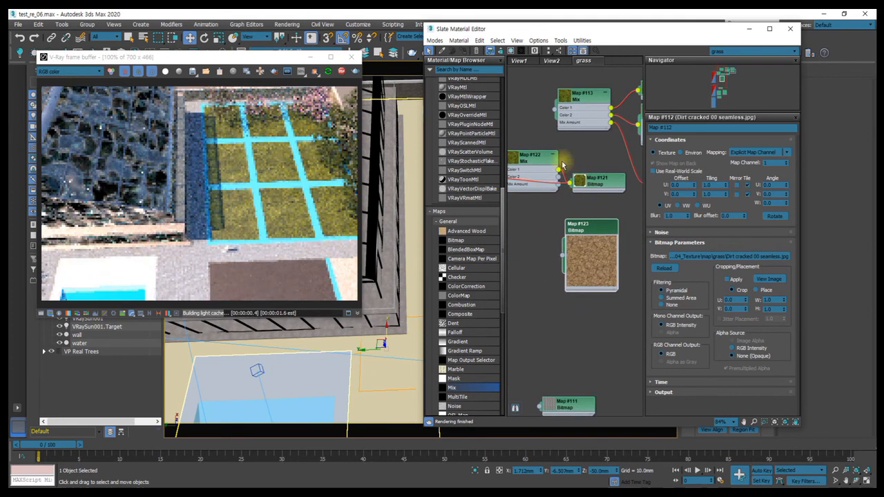
{"action": "middle_click_drag", "start_coordinate": [562, 163], "coordinate": [594, 163]}
{"action": "left_click_drag", "start_coordinate": [512, 178], "coordinate": [512, 178]}
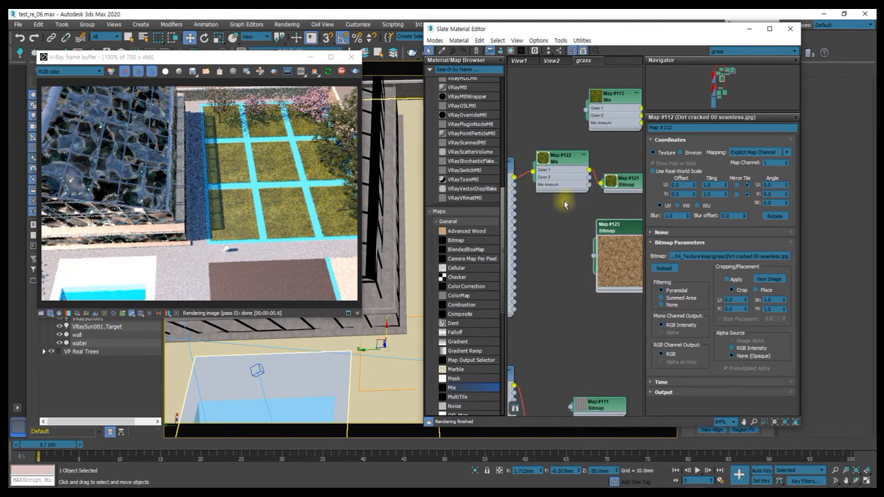
Step: Connect the copied dirt bitmap to Color 2 of the new Mix map, collapse its preview, and align it under the grass bitmap
{"action": "middle_click_drag", "start_coordinate": [609, 187], "coordinate": [566, 188]}
{"action": "mouse_move", "coordinate": [591, 189]}
{"action": "left_mouse_down"}
{"action": "mouse_move", "coordinate": [598, 163]}
{"action": "mouse_move", "coordinate": [600, 182]}
{"action": "left_mouse_up"}
{"action": "double_click", "coordinate": [580, 239]}
{"action": "left_click_drag", "start_coordinate": [578, 228], "coordinate": [600, 196]}
{"action": "middle_click_drag", "start_coordinate": [574, 202], "coordinate": [597, 236]}
{"action": "mouse_move", "coordinate": [595, 233]}
{"action": "left_mouse_down"}
{"action": "mouse_move", "coordinate": [569, 211]}
{"action": "mouse_move", "coordinate": [611, 195]}
{"action": "mouse_move", "coordinate": [601, 223]}
{"action": "left_mouse_up"}
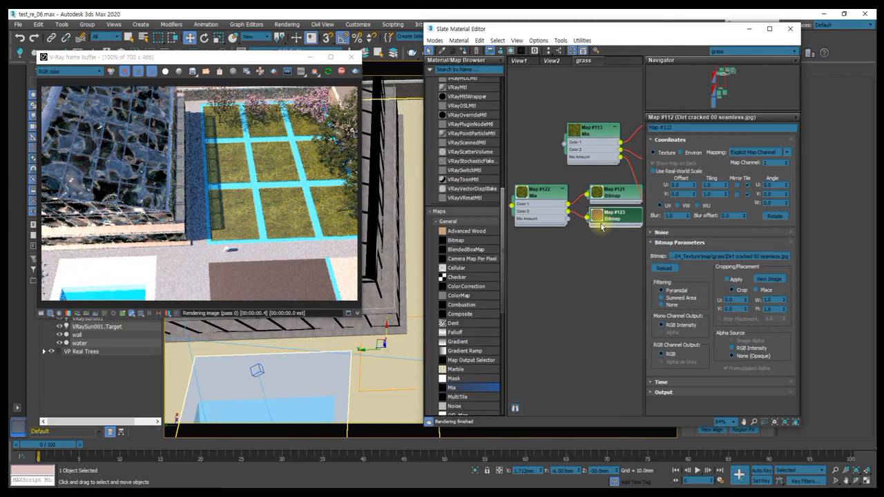
Step: Set the new Mix map's mix amount to 50 and enlarge its node preview
{"action": "double_click", "coordinate": [557, 199]}
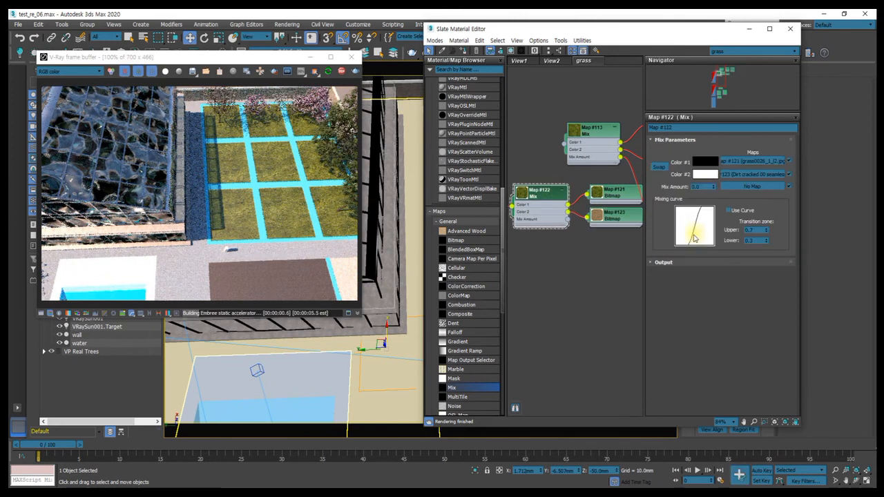
{"action": "left_click_drag", "start_coordinate": [701, 187], "coordinate": [630, 181]}
{"action": "type", "text": "50"}
{"action": "key", "text": "Return"}
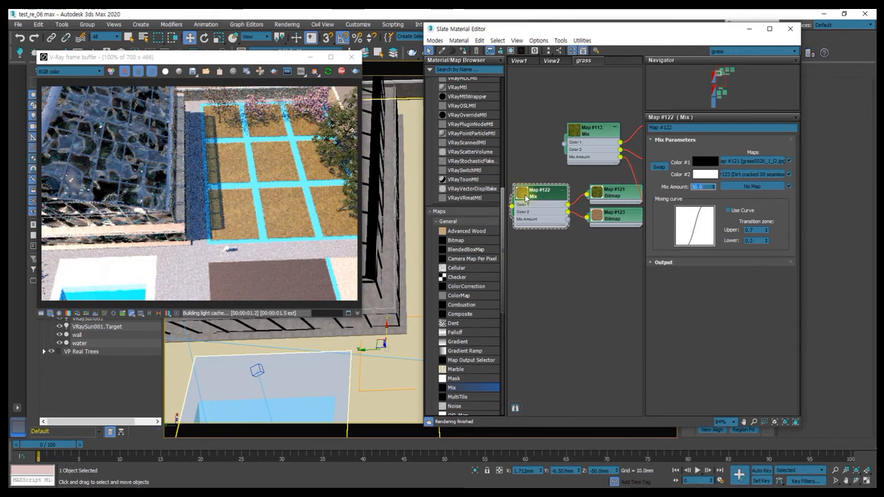
{"action": "double_click", "coordinate": [526, 199]}
{"action": "scroll", "coordinate": [531, 202], "scroll_direction": "up", "scroll_amount": 4}
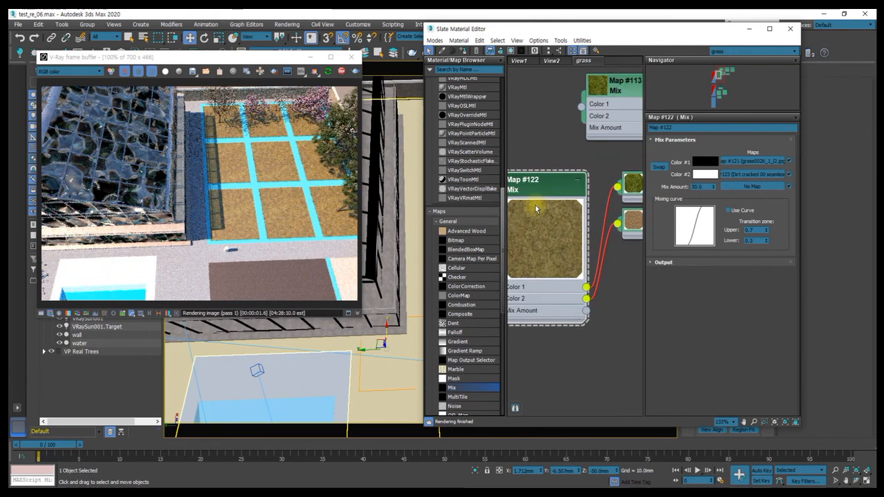
Step: Compare the Mix map at mix amounts of 0 and 100, and return the amount to 0
{"action": "double_click", "coordinate": [699, 187]}
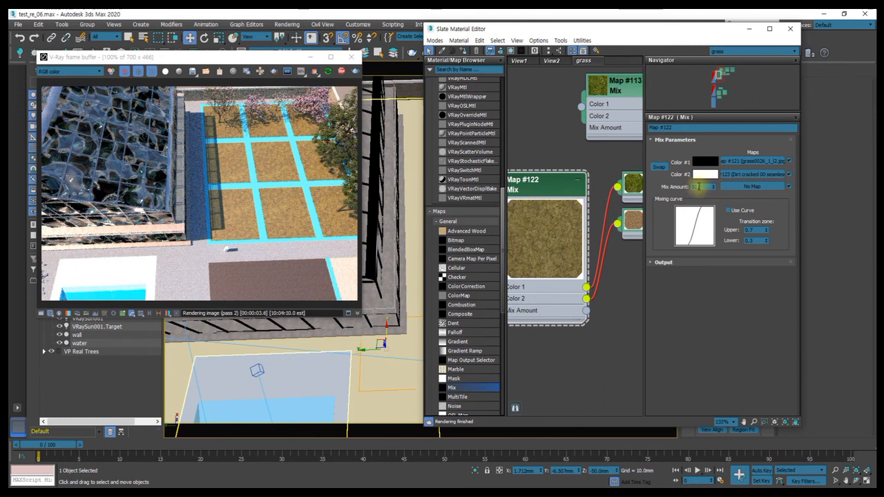
{"action": "type", "text": "0"}
{"action": "key", "text": "Return"}
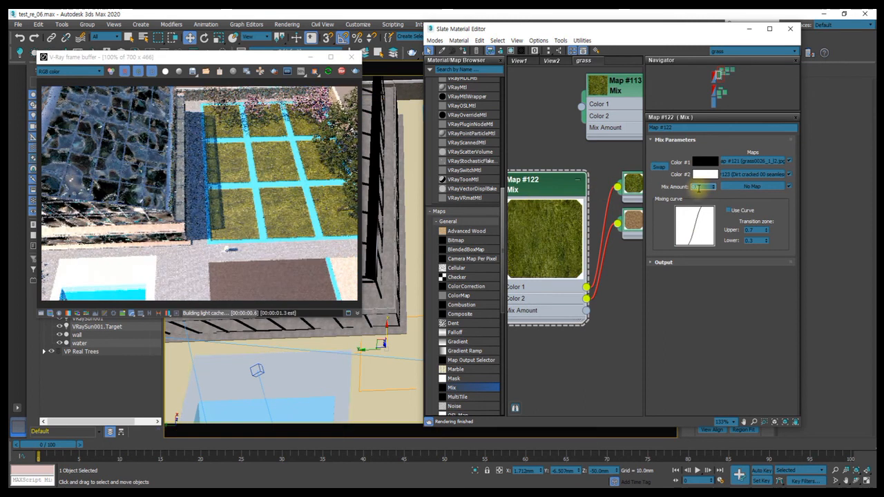
{"action": "double_click", "coordinate": [697, 186]}
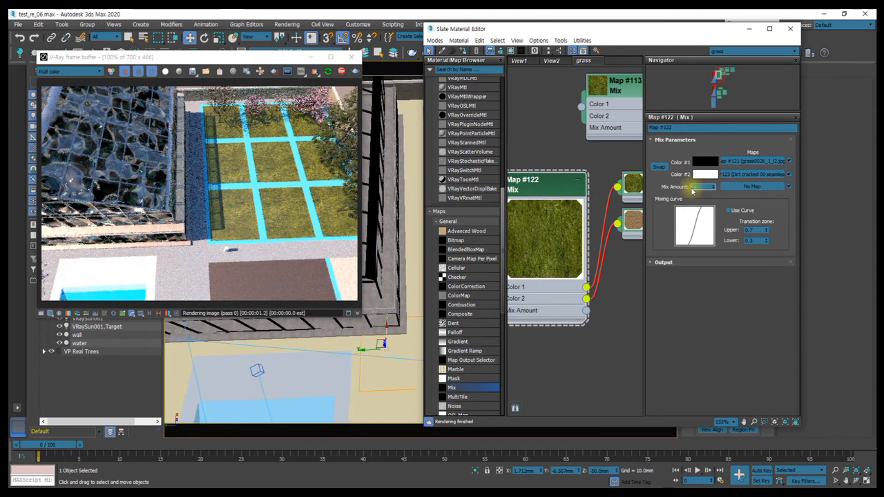
{"action": "type", "text": "100"}
{"action": "key", "text": "Return"}
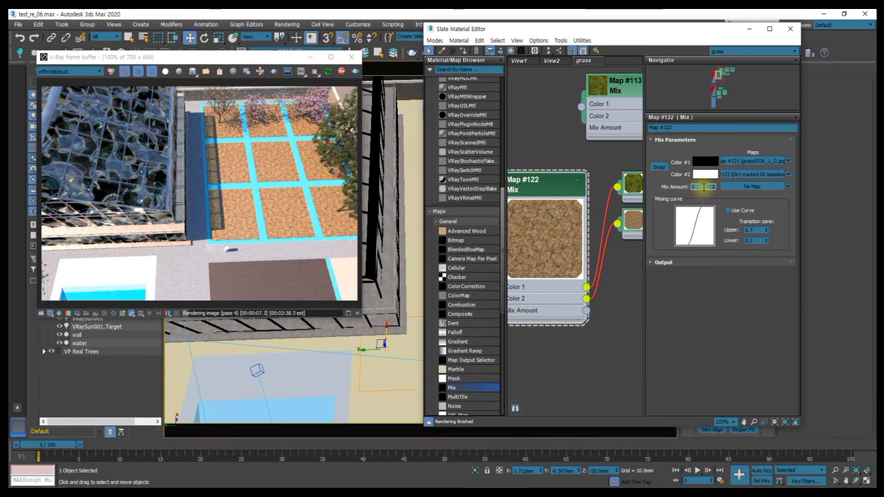
{"action": "type", "text": "0"}
{"action": "key", "text": "Return"}
Step: Enable the Mix map's mixing curve with an upper transition zone of 0.6 and set the mix amount to 50
{"action": "left_click", "coordinate": [727, 210]}
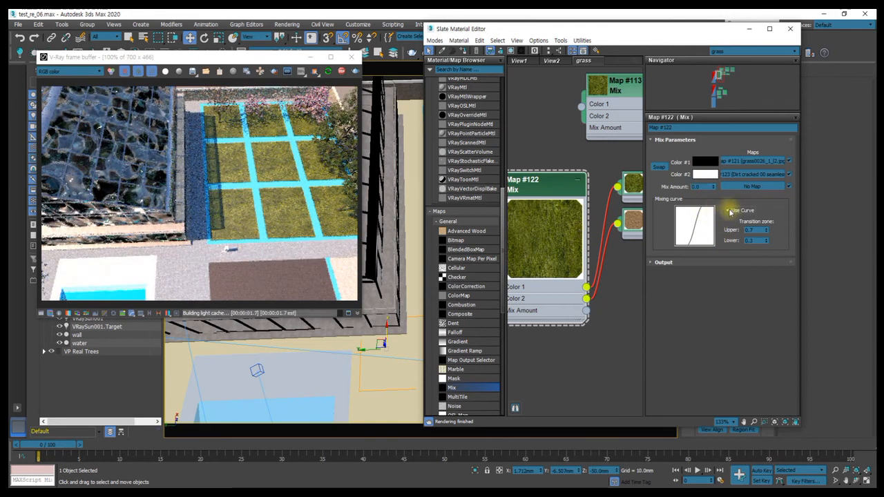
{"action": "left_click", "coordinate": [766, 232]}
{"action": "left_click_drag", "start_coordinate": [708, 187], "coordinate": [682, 183]}
{"action": "type", "text": "50"}
{"action": "key", "text": "Return"}
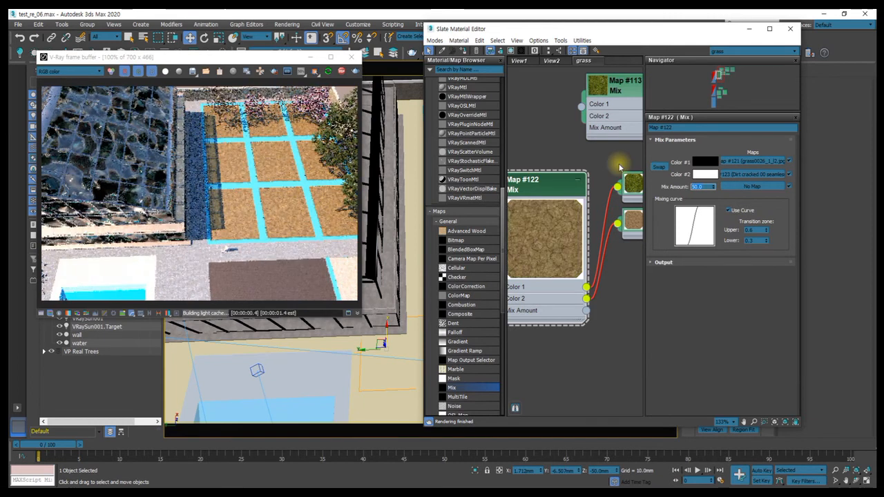
Step: Test the mixing curve's upper transition zone between 1.0 and 0.0, and finish with both upper and lower at 1.0
{"action": "left_click_drag", "start_coordinate": [766, 230], "coordinate": [774, 261]}
{"action": "left_click_drag", "start_coordinate": [766, 231], "coordinate": [768, 193]}
{"action": "left_click_drag", "start_coordinate": [767, 231], "coordinate": [771, 188]}
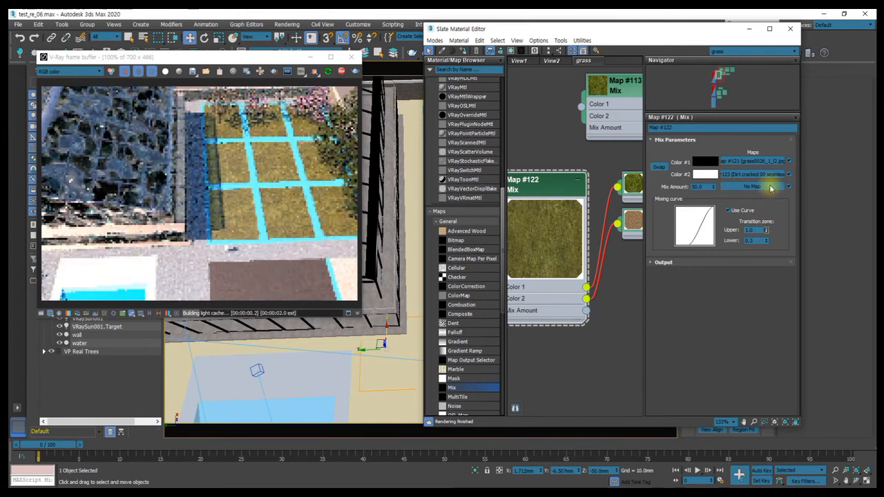
{"action": "left_click_drag", "start_coordinate": [766, 230], "coordinate": [758, 247]}
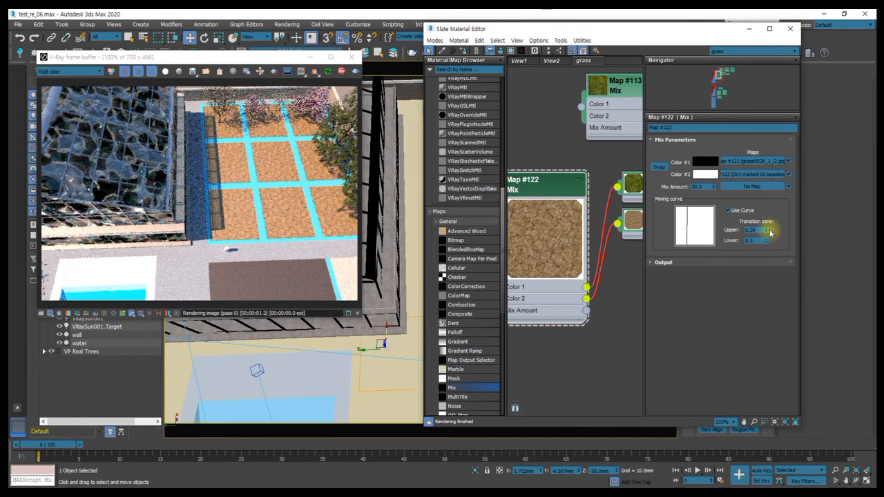
{"action": "left_click_drag", "start_coordinate": [766, 232], "coordinate": [767, 252]}
{"action": "scroll", "coordinate": [551, 238], "scroll_direction": "up", "scroll_amount": 5}
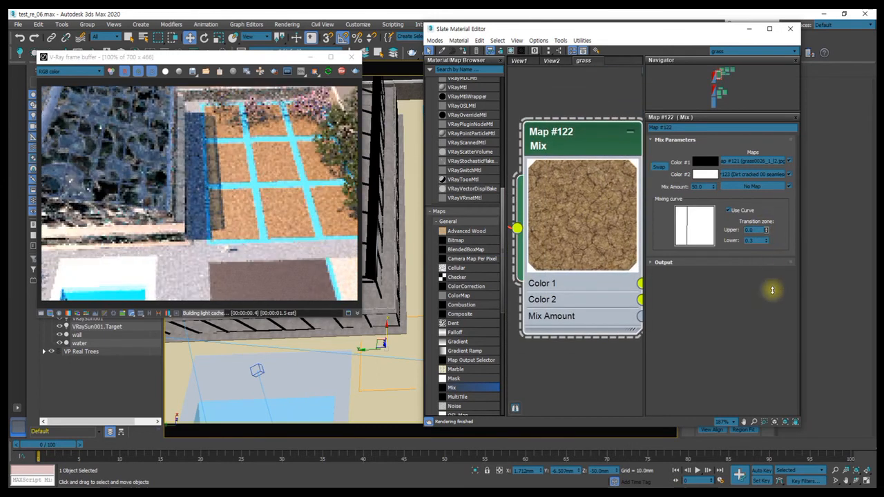
{"action": "left_click_drag", "start_coordinate": [768, 211], "coordinate": [777, 188]}
{"action": "left_click_drag", "start_coordinate": [767, 240], "coordinate": [770, 176]}
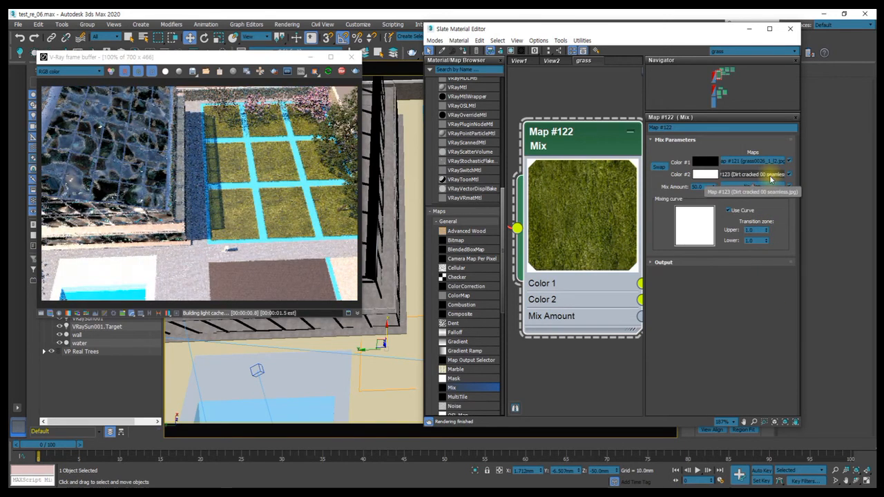
Step: Disable the Mix map's mixing curve and set the mix amount to 0
{"action": "left_click", "coordinate": [728, 210]}
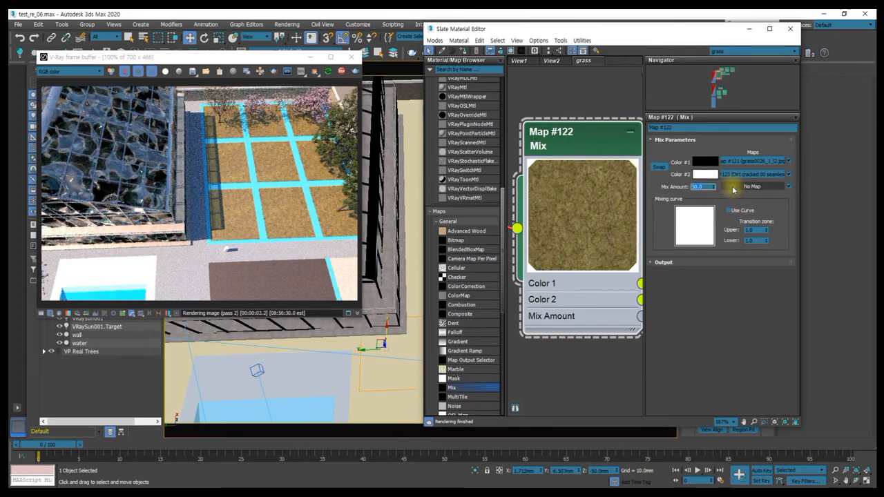
{"action": "type", "text": "0"}
{"action": "key", "text": "Return"}
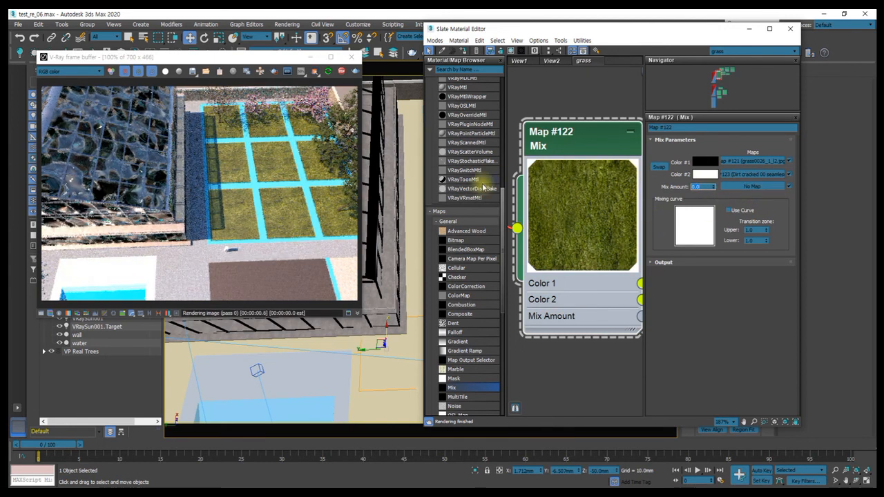
Step: Copy the black-and-white mask bitmap, Map #119, enlarge the copy's preview, and connect it to the new Mix map's Mix Amount
{"action": "scroll", "coordinate": [573, 200], "scroll_direction": "down", "scroll_amount": 3}
{"action": "scroll", "coordinate": [568, 203], "scroll_direction": "down", "scroll_amount": 5}
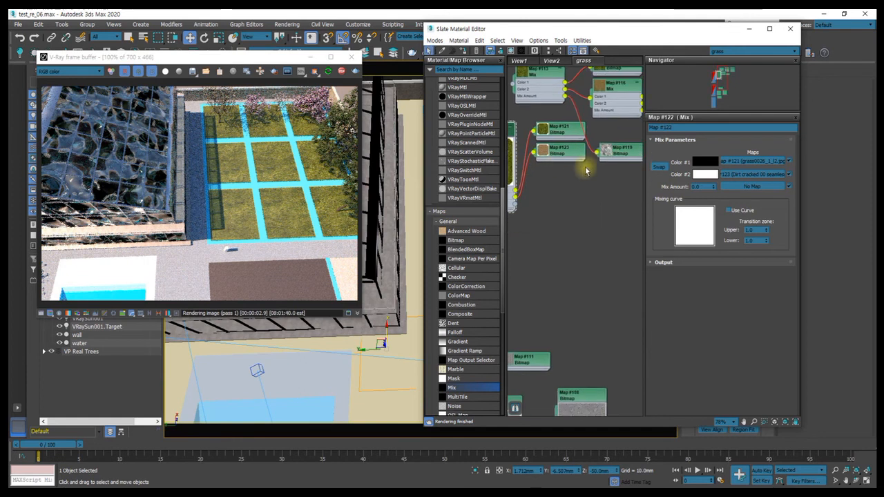
{"action": "mouse_move", "coordinate": [618, 140]}
{"action": "left_mouse_down"}
{"action": "mouse_move", "coordinate": [597, 142]}
{"action": "mouse_move", "coordinate": [611, 198]}
{"action": "left_mouse_up"}
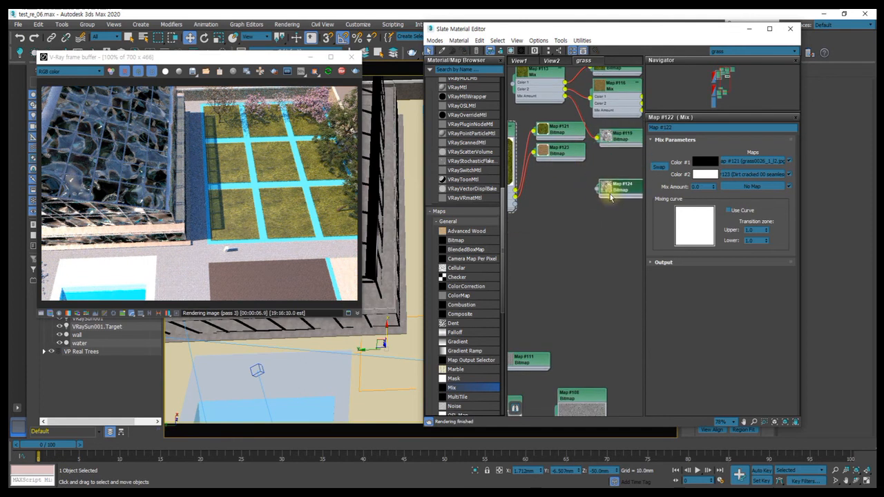
{"action": "double_click", "coordinate": [606, 189]}
{"action": "scroll", "coordinate": [598, 207], "scroll_direction": "up", "scroll_amount": 4}
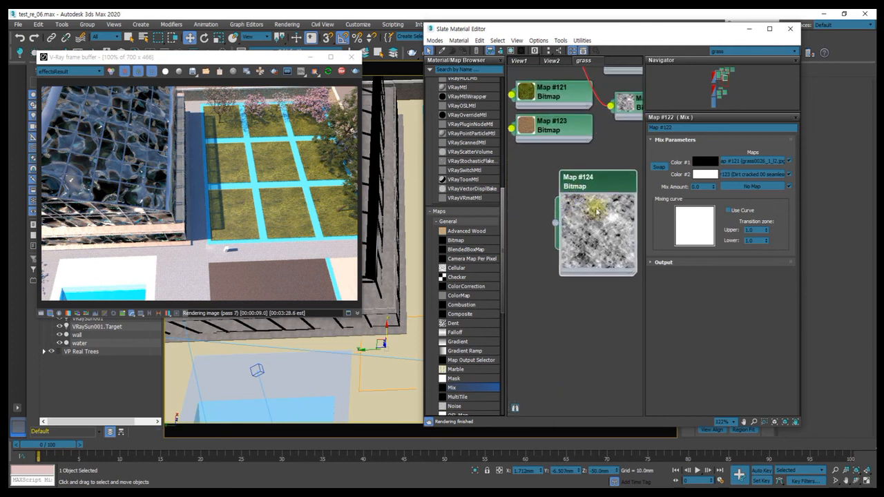
{"action": "middle_click_drag", "start_coordinate": [584, 219], "coordinate": [605, 198]}
{"action": "left_click_drag", "start_coordinate": [553, 217], "coordinate": [539, 207]}
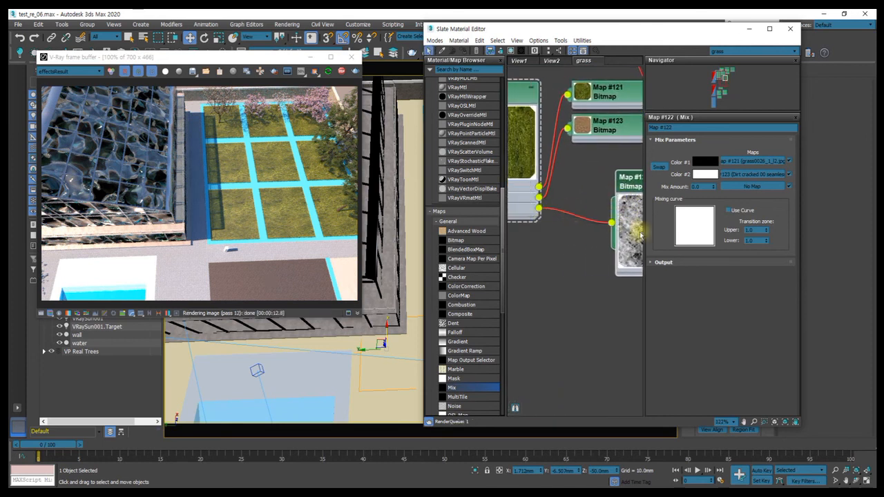
Step: Examine the masked blend in the new Mix map's preview and enable its mixing curve
{"action": "middle_click_drag", "start_coordinate": [561, 181], "coordinate": [609, 238]}
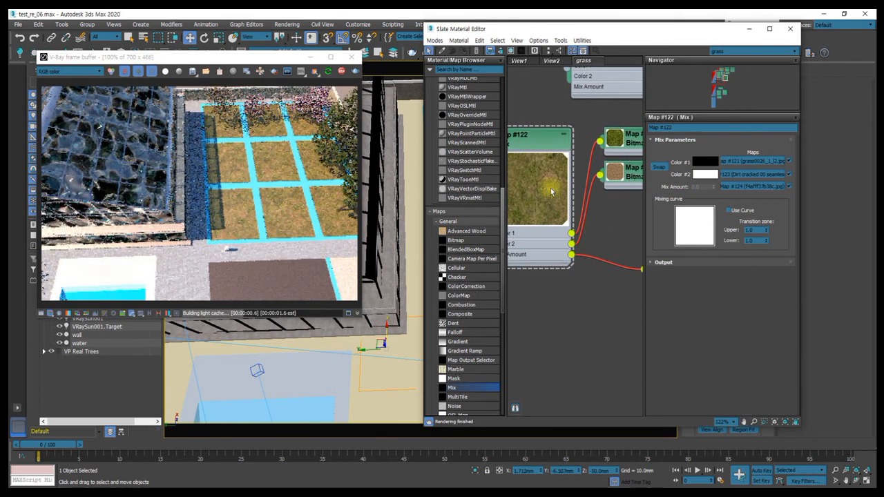
{"action": "scroll", "coordinate": [604, 207], "scroll_direction": "up", "scroll_amount": 5}
{"action": "middle_click_drag", "start_coordinate": [595, 179], "coordinate": [564, 196]}
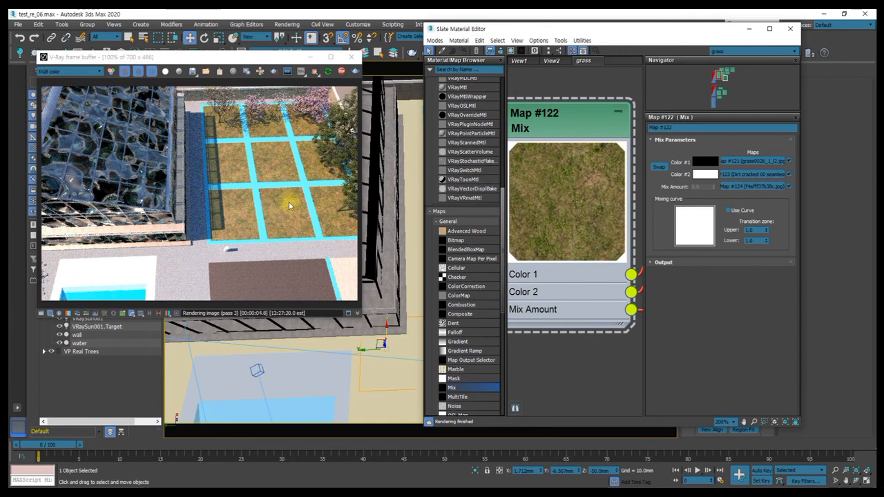
{"action": "left_click", "coordinate": [728, 210]}
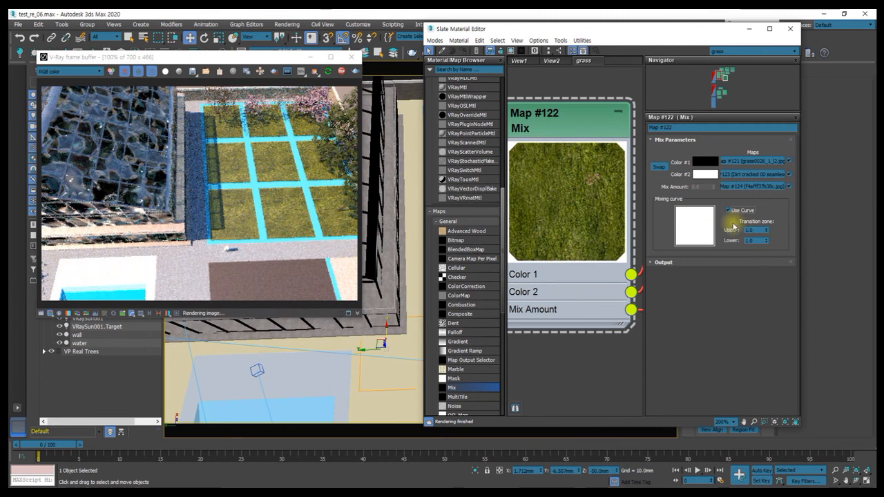
Step: Test a hard-edged mixing curve with upper 0.0 and lower 0.48, and inspect the grass and dirt blend up close
{"action": "left_click_drag", "start_coordinate": [765, 230], "coordinate": [779, 319]}
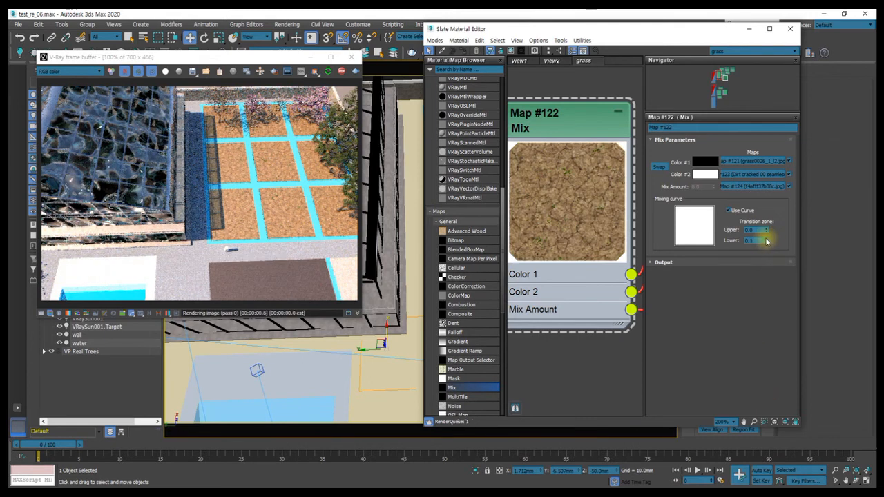
{"action": "left_click_drag", "start_coordinate": [765, 240], "coordinate": [767, 239]}
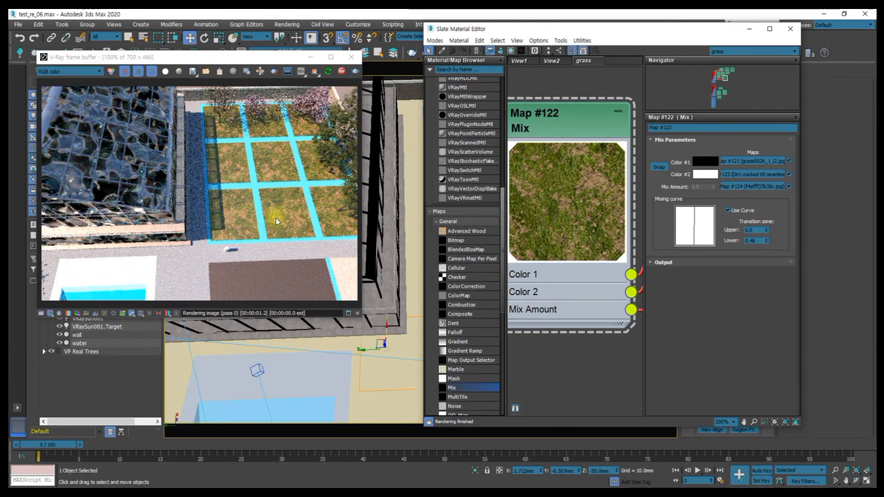
{"action": "scroll", "coordinate": [384, 219], "scroll_direction": "up", "scroll_amount": 5}
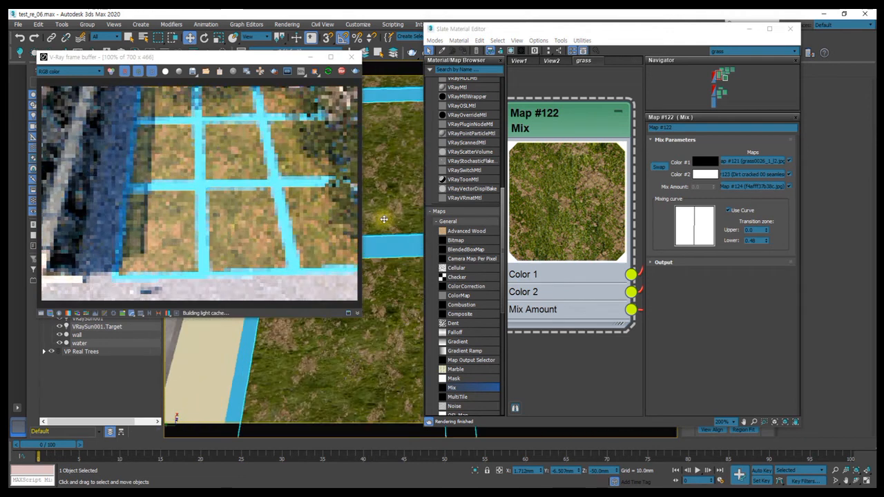
{"action": "scroll", "coordinate": [384, 219], "scroll_direction": "up", "scroll_amount": 4}
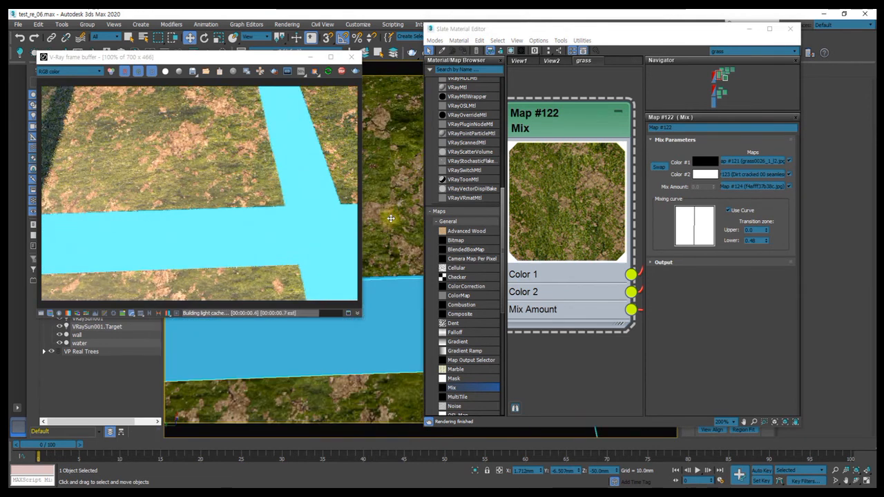
{"action": "scroll", "coordinate": [391, 221], "scroll_direction": "up", "scroll_amount": 4}
{"action": "scroll", "coordinate": [395, 223], "scroll_direction": "up", "scroll_amount": 1}
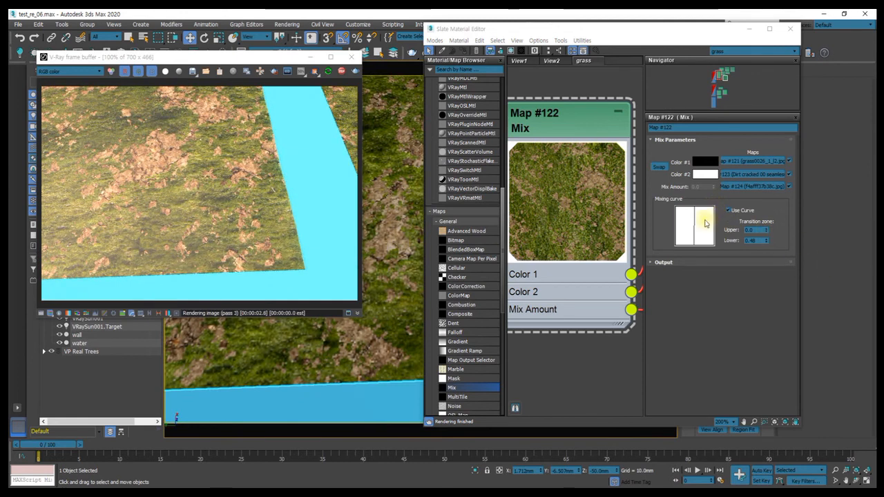
Step: Try softer and harder transition zones on Map #122's mixing curve, ending with upper at 0.88 and lower at 0.15
{"action": "left_click_drag", "start_coordinate": [766, 230], "coordinate": [773, 168]}
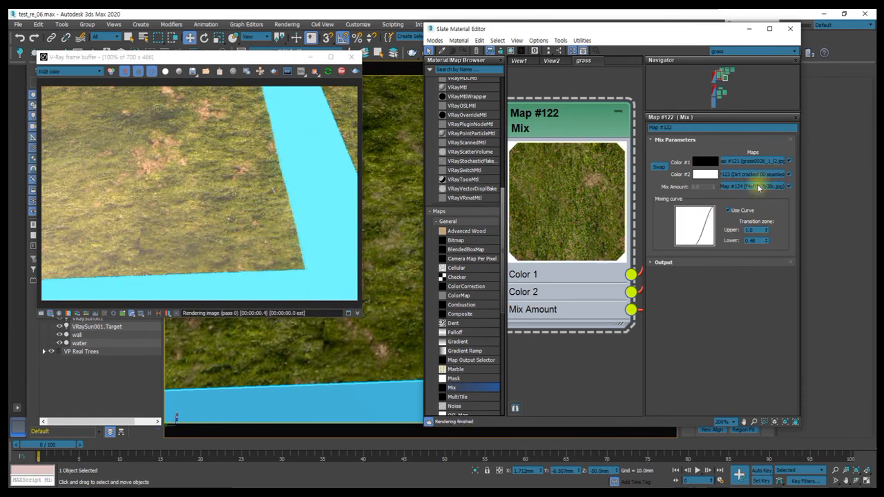
{"action": "left_click_drag", "start_coordinate": [766, 241], "coordinate": [769, 305]}
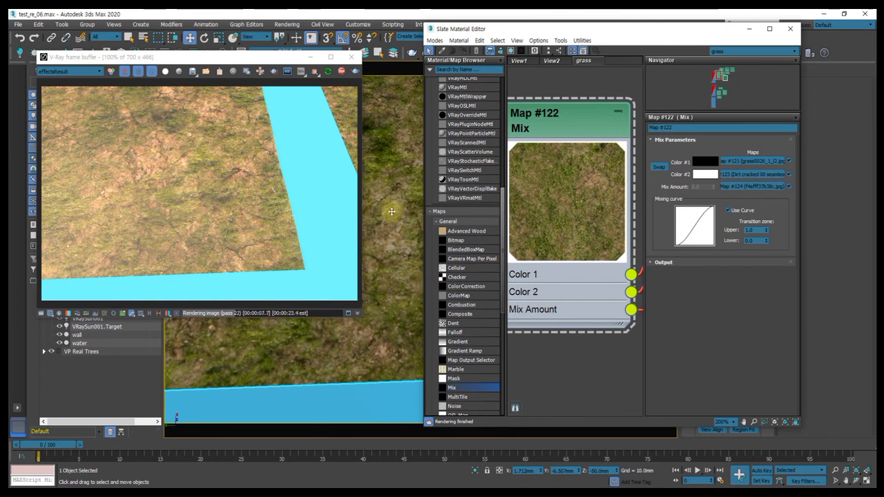
{"action": "left_click_drag", "start_coordinate": [766, 230], "coordinate": [768, 243]}
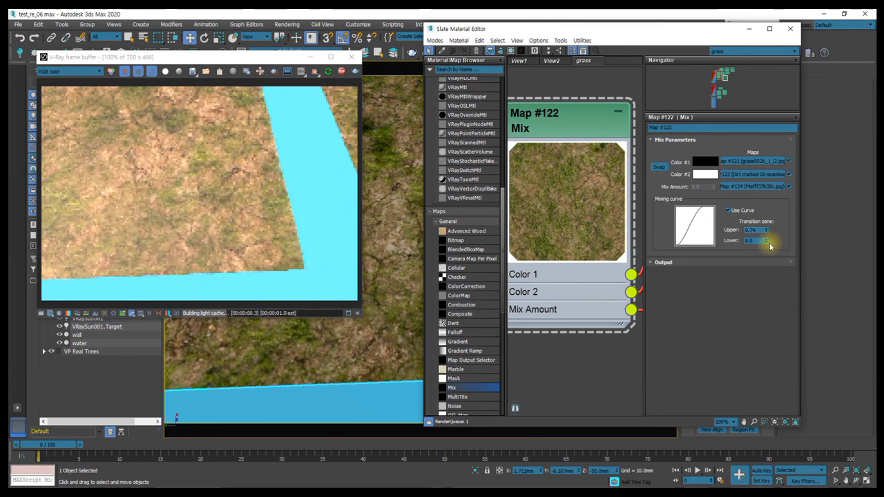
{"action": "left_click_drag", "start_coordinate": [766, 239], "coordinate": [766, 244]}
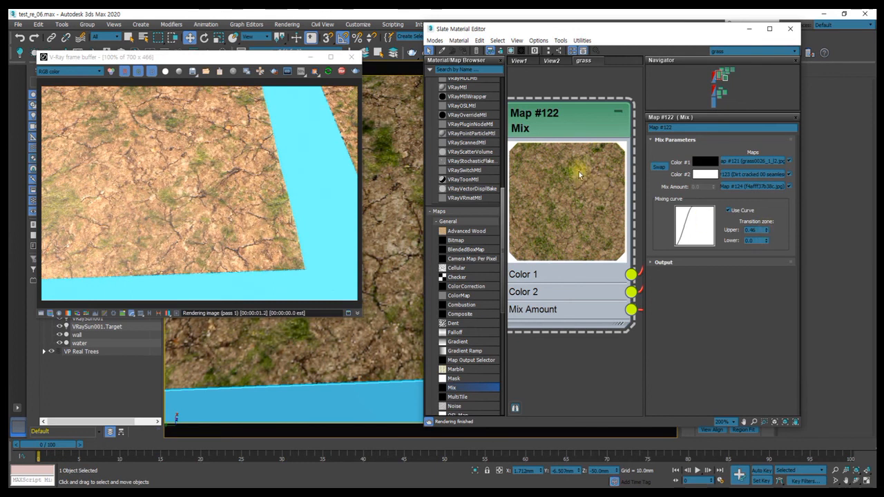
{"action": "mouse_move", "coordinate": [766, 231]}
{"action": "left_mouse_down"}
{"action": "mouse_move", "coordinate": [766, 214]}
{"action": "mouse_move", "coordinate": [764, 235]}
{"action": "mouse_move", "coordinate": [766, 223]}
{"action": "left_mouse_up"}
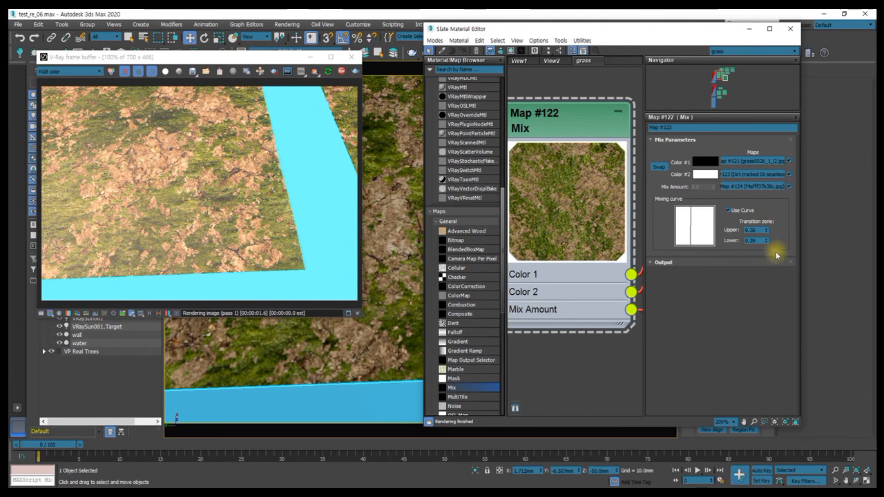
{"action": "left_click_drag", "start_coordinate": [765, 230], "coordinate": [772, 267]}
{"action": "mouse_move", "coordinate": [767, 231]}
{"action": "left_mouse_down"}
{"action": "mouse_move", "coordinate": [766, 214]}
{"action": "mouse_move", "coordinate": [770, 226]}
{"action": "left_mouse_up"}
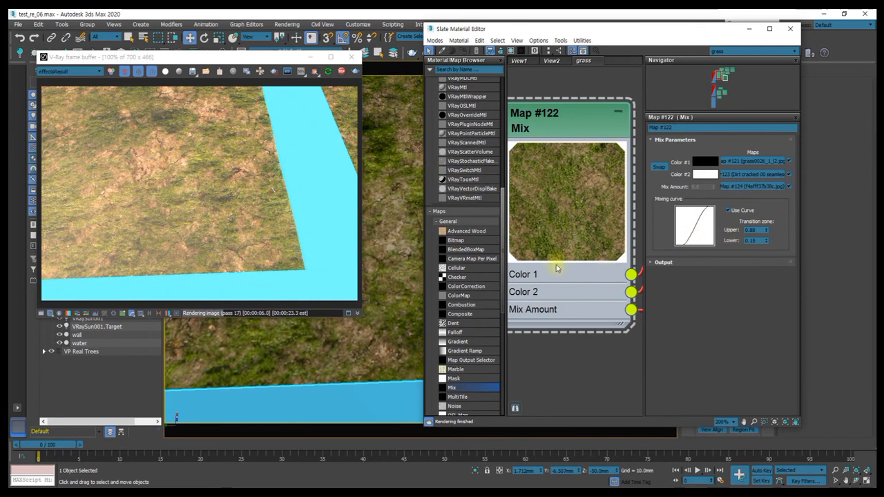
Step: Set the U and V tiling of the mask bitmap, Map #124, to 1.0 and check the render from farther away
{"action": "scroll", "coordinate": [578, 279], "scroll_direction": "down", "scroll_amount": 3}
{"action": "middle_click_drag", "start_coordinate": [584, 278], "coordinate": [495, 255]}
{"action": "middle_click_drag", "start_coordinate": [576, 253], "coordinate": [467, 232]}
{"action": "double_click", "coordinate": [552, 230]}
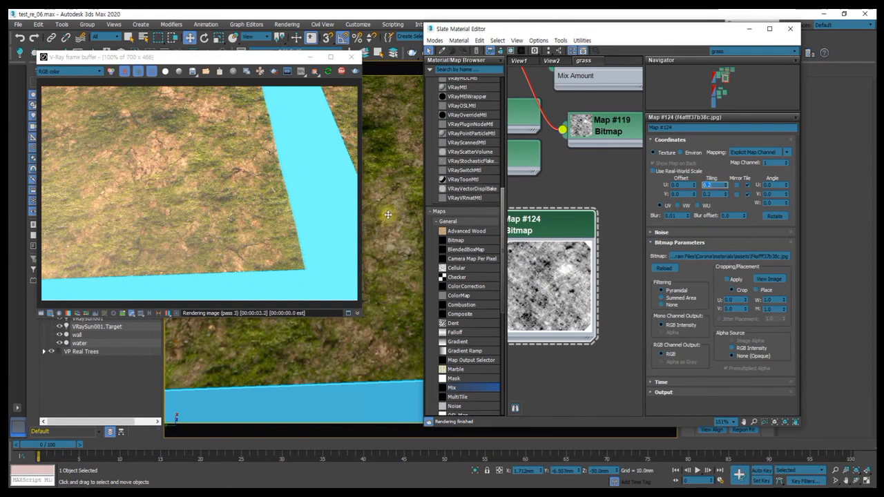
{"action": "scroll", "coordinate": [388, 215], "scroll_direction": "down", "scroll_amount": 3}
{"action": "scroll", "coordinate": [388, 215], "scroll_direction": "up", "scroll_amount": 2}
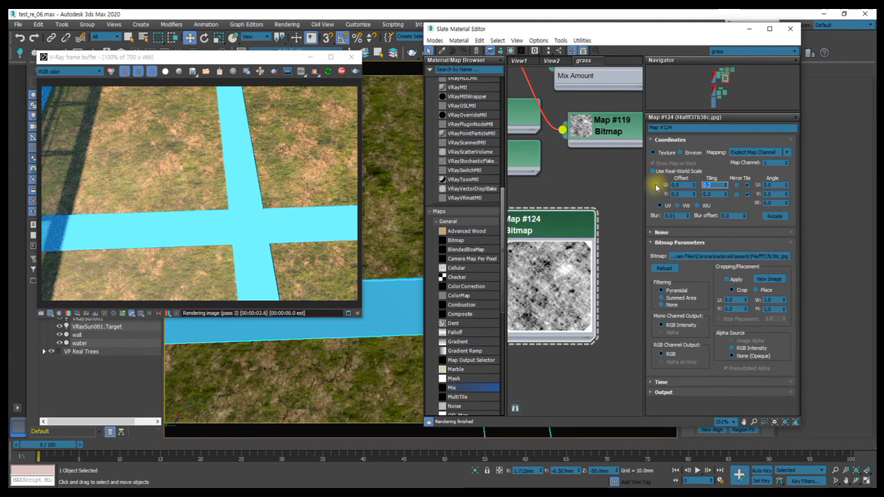
{"action": "key", "text": "Tab"}
{"action": "type", "text": "1"}
{"action": "key", "text": "Return"}
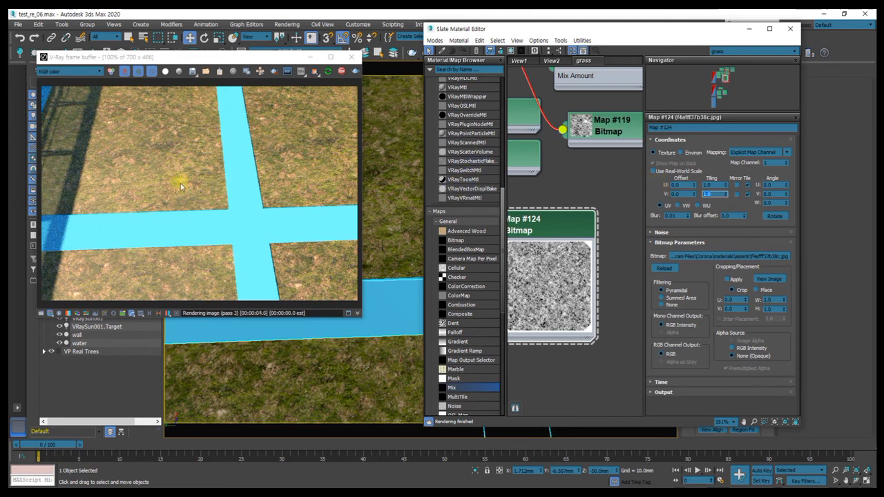
{"action": "scroll", "coordinate": [557, 232], "scroll_direction": "down", "scroll_amount": 2}
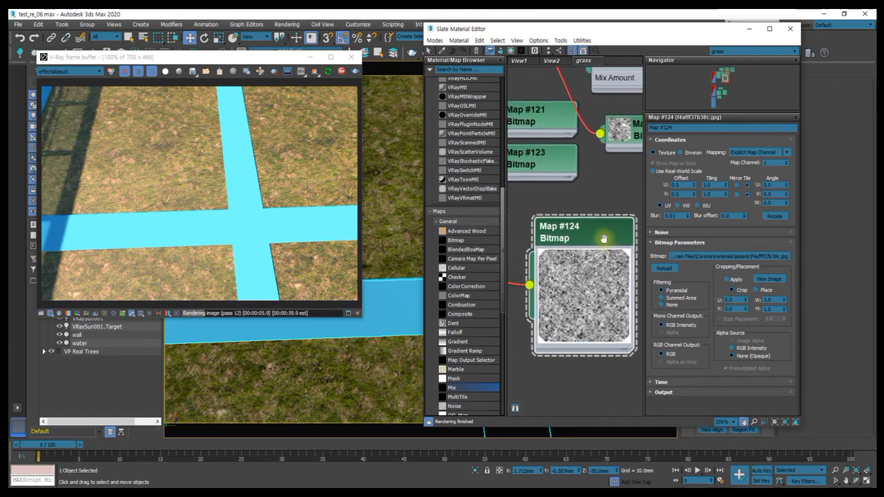
Step: Set the U and V tiling of the cracked dirt bitmap, Map #123, to 2.0
{"action": "middle_click_drag", "start_coordinate": [587, 242], "coordinate": [603, 278]}
{"action": "middle_click_drag", "start_coordinate": [622, 209], "coordinate": [592, 229]}
{"action": "scroll", "coordinate": [569, 286], "scroll_direction": "down", "scroll_amount": 1}
{"action": "scroll", "coordinate": [584, 199], "scroll_direction": "down", "scroll_amount": 5}
{"action": "double_click", "coordinate": [591, 223]}
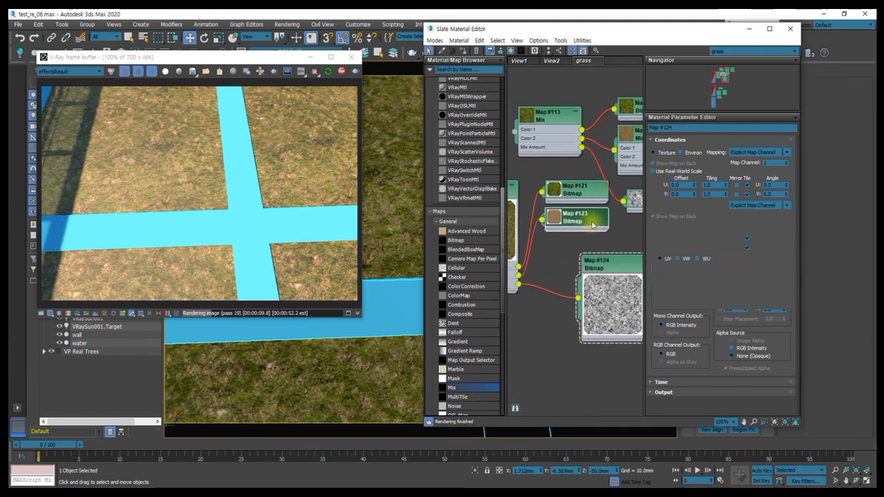
{"action": "double_click", "coordinate": [716, 186]}
{"action": "type", "text": "2"}
{"action": "key", "text": "Tab"}
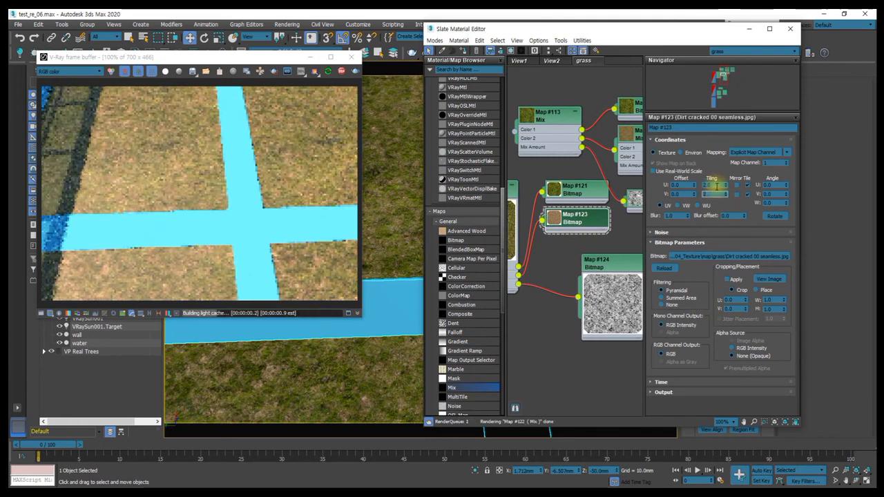
{"action": "type", "text": "2"}
{"action": "key", "text": "Return"}
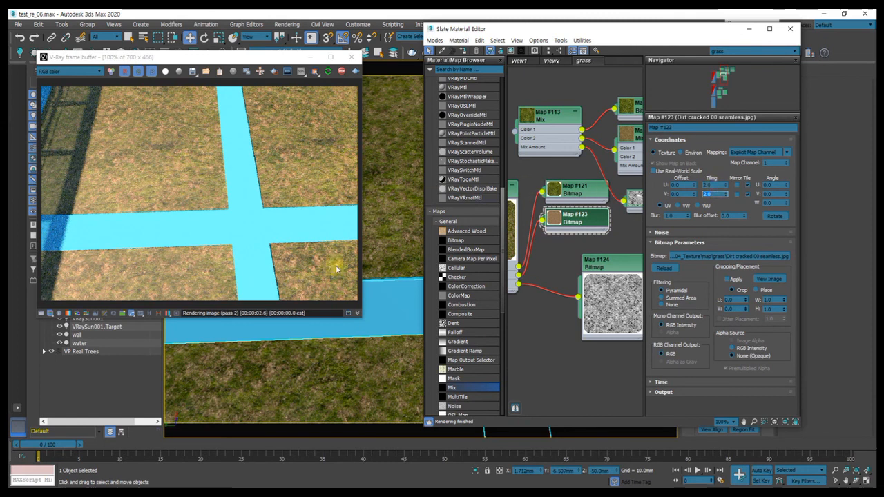
{"action": "scroll", "coordinate": [399, 270], "scroll_direction": "down", "scroll_amount": 2}
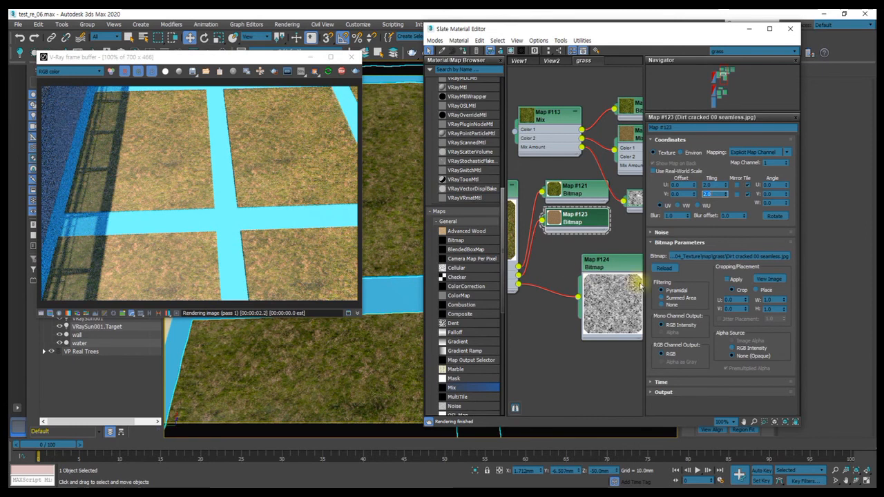
Step: Shrink Map #124's enlarged preview and place its node closer to the Mix map's other bitmaps
{"action": "double_click", "coordinate": [599, 285]}
{"action": "left_click_drag", "start_coordinate": [605, 257], "coordinate": [578, 254]}
{"action": "scroll", "coordinate": [578, 255], "scroll_direction": "down", "scroll_amount": 6}
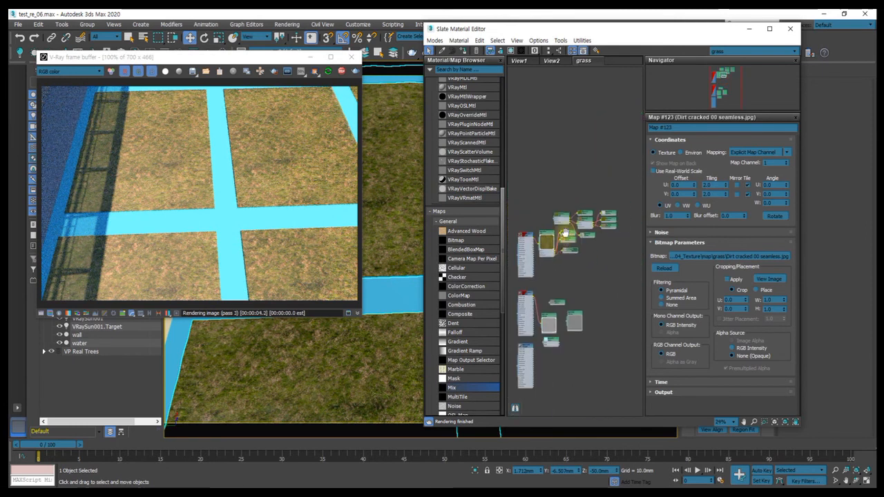
Step: Review the mapping sizes and channels of the grass object's two UVW Map modifiers and its VRayDisplacementMod settings
{"action": "left_click_drag", "start_coordinate": [691, 36], "coordinate": [558, 36]}
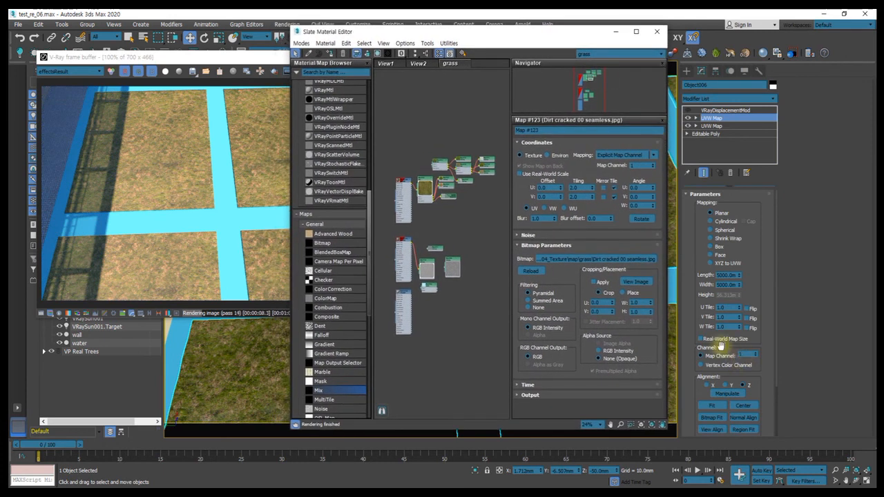
{"action": "left_click", "coordinate": [719, 110]}
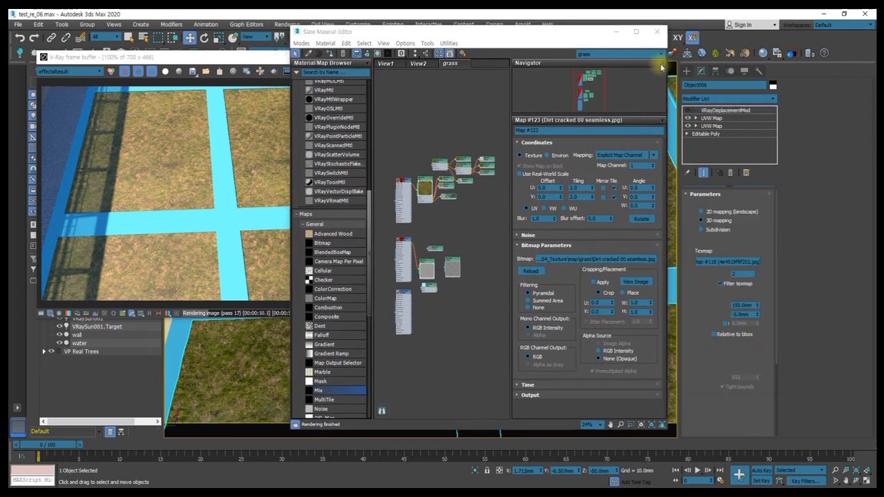
{"action": "left_click", "coordinate": [718, 125]}
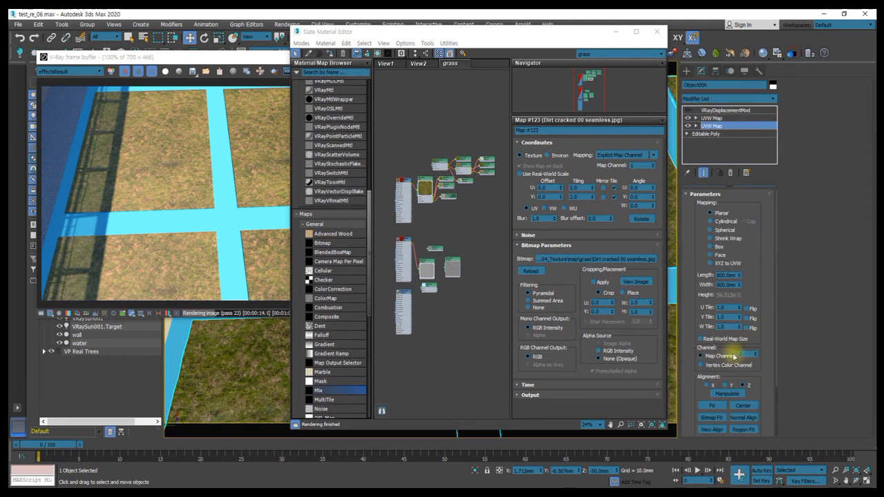
{"action": "left_click", "coordinate": [714, 118]}
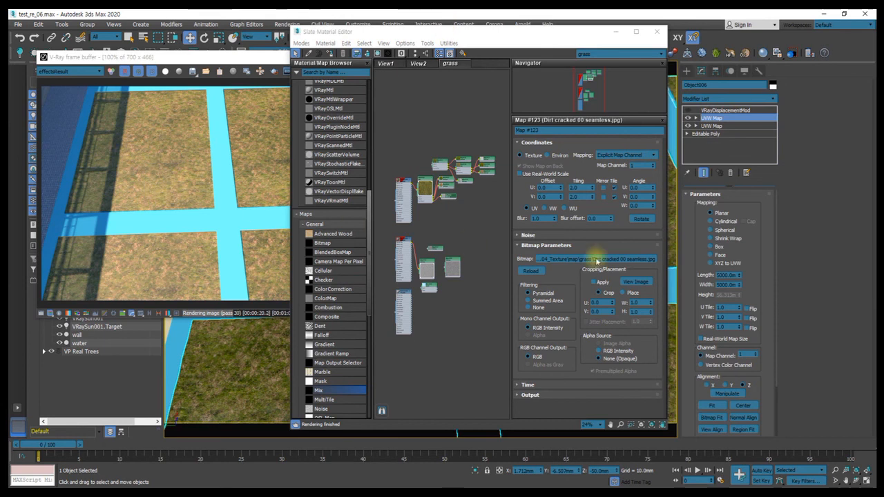
{"action": "left_click", "coordinate": [731, 111]}
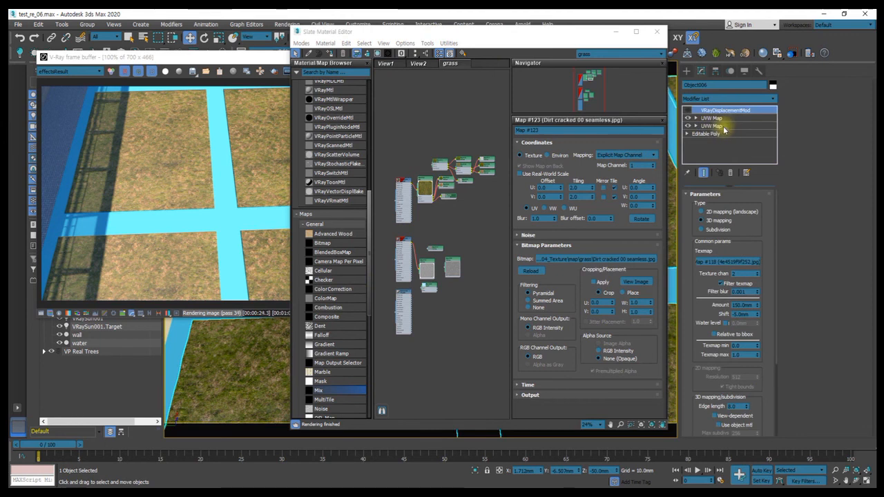
Step: Enable the grass object's VRayDisplacementMod and view the displaced lawn from a low angle
{"action": "left_click", "coordinate": [687, 110]}
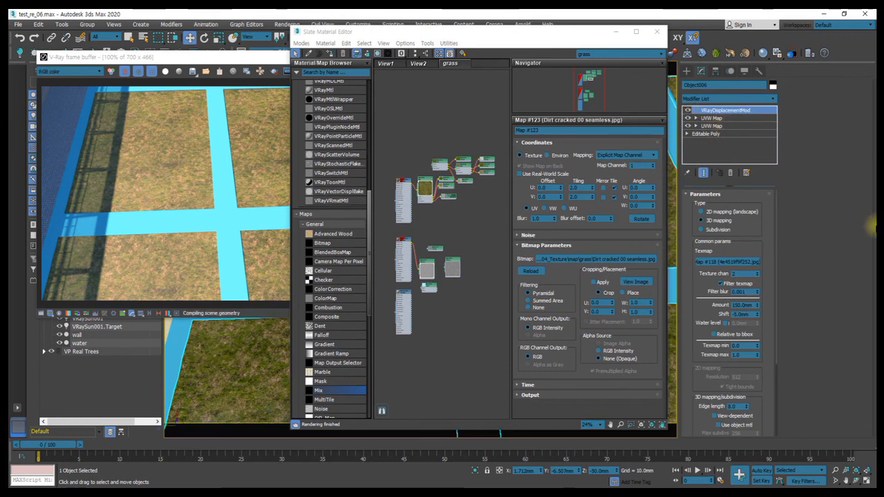
{"action": "left_click_drag", "start_coordinate": [556, 34], "coordinate": [883, 43]}
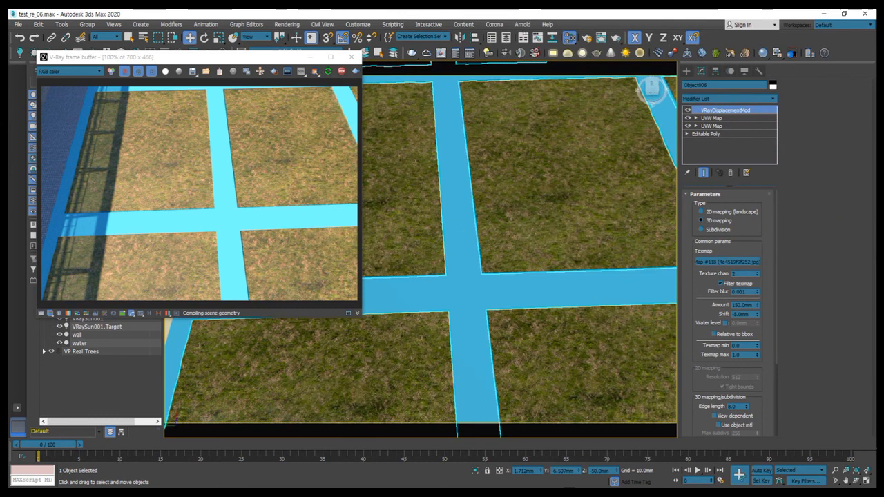
{"action": "scroll", "coordinate": [601, 314], "scroll_direction": "down", "scroll_amount": 3}
{"action": "middle_click_drag", "start_coordinate": [601, 310], "coordinate": [538, 220], "text": "alt"}
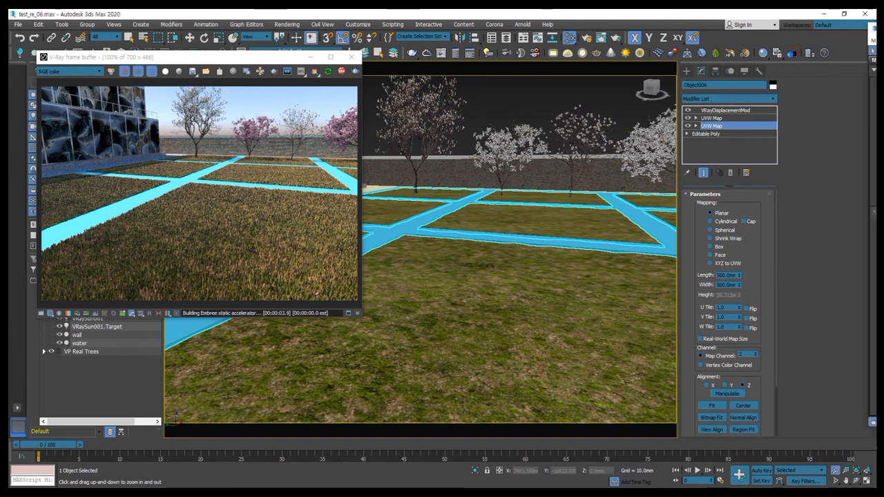
Step: Reopen the grass material and set the U and V tiling of the mask bitmap, Map #124, to 0.4
{"action": "key", "text": "m"}
{"action": "scroll", "coordinate": [494, 190], "scroll_direction": "up", "scroll_amount": 6}
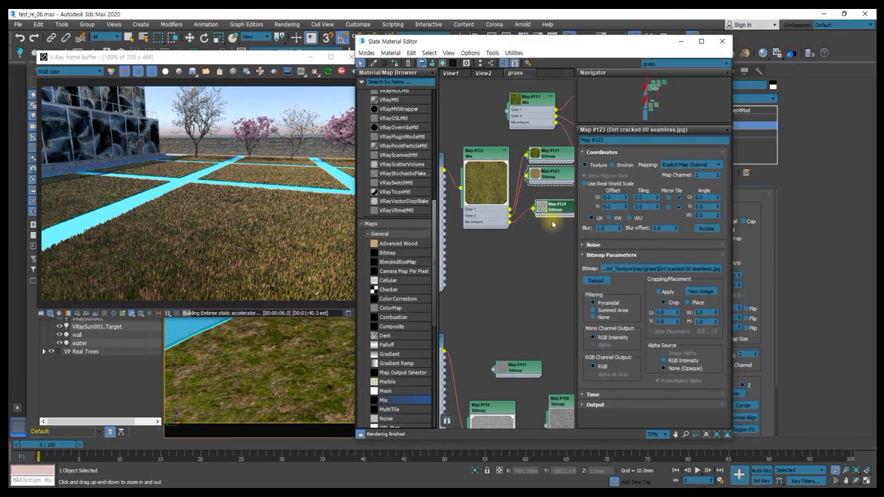
{"action": "double_click", "coordinate": [495, 190]}
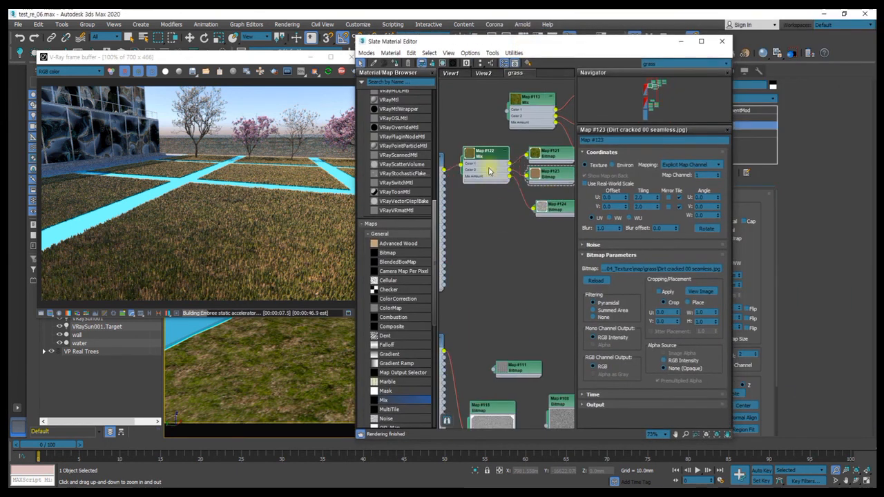
{"action": "double_click", "coordinate": [466, 157]}
{"action": "scroll", "coordinate": [480, 173], "scroll_direction": "up", "scroll_amount": 3}
{"action": "scroll", "coordinate": [480, 173], "scroll_direction": "up", "scroll_amount": 2}
{"action": "middle_click_drag", "start_coordinate": [480, 173], "coordinate": [429, 172]}
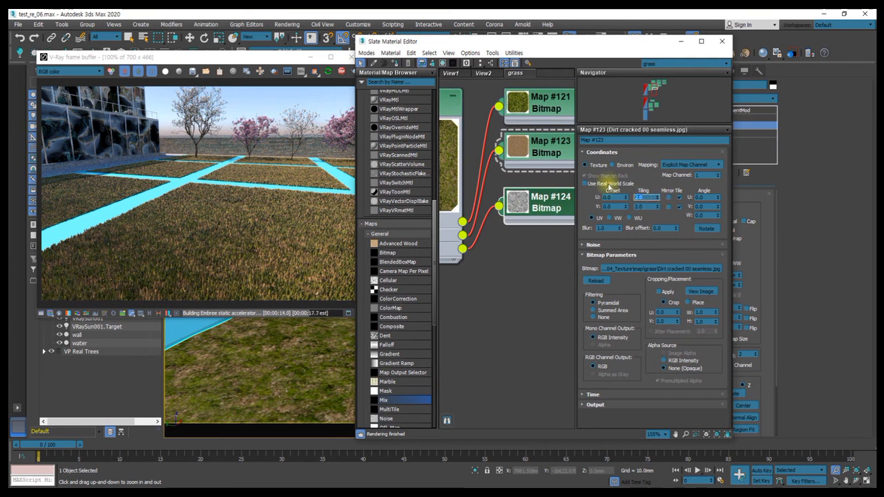
{"action": "double_click", "coordinate": [554, 217]}
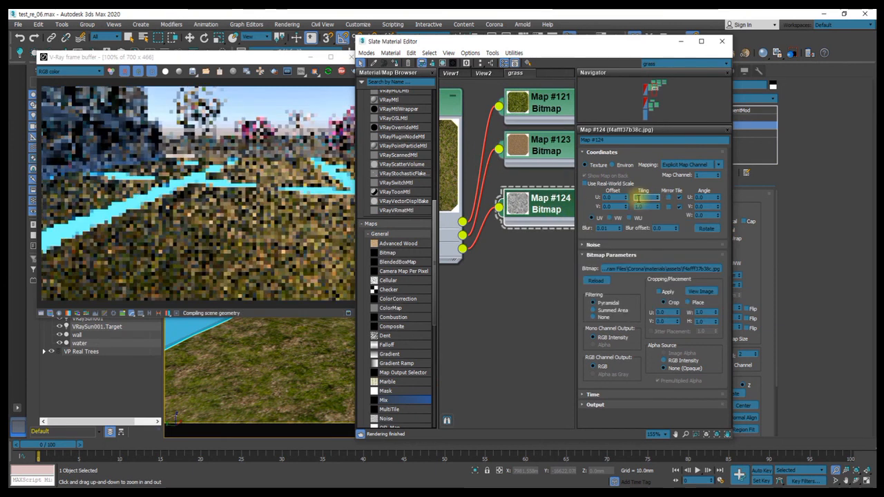
{"action": "key", "text": "Tab"}
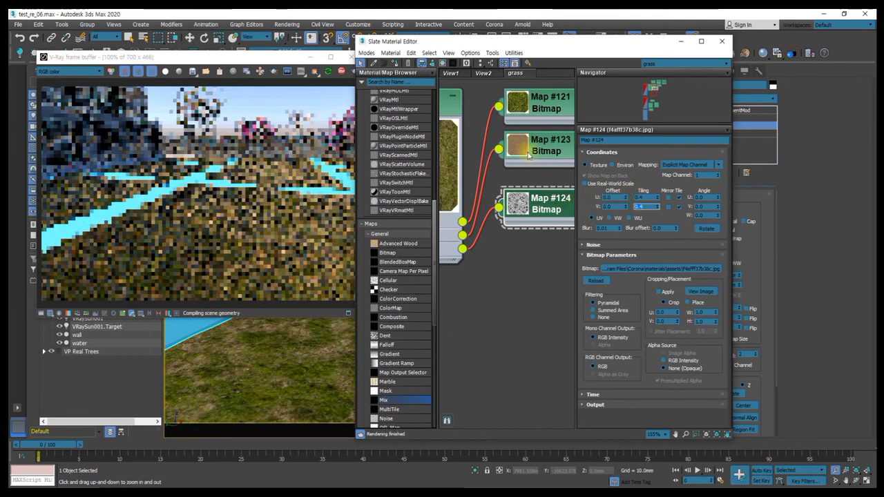
Step: Set the upper transition zone of Map #122's mixing curve to 1.0
{"action": "middle_click_drag", "start_coordinate": [542, 207], "coordinate": [629, 203]}
{"action": "left_click", "coordinate": [486, 100]}
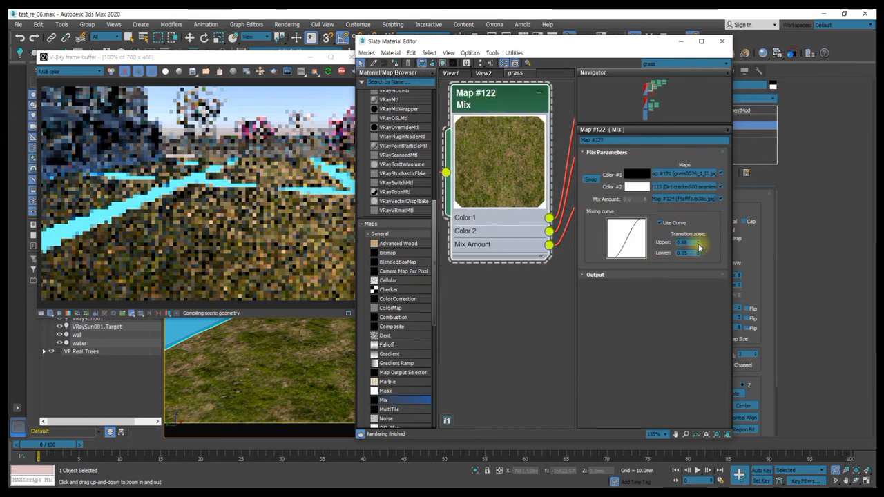
{"action": "left_click_drag", "start_coordinate": [699, 252], "coordinate": [701, 237]}
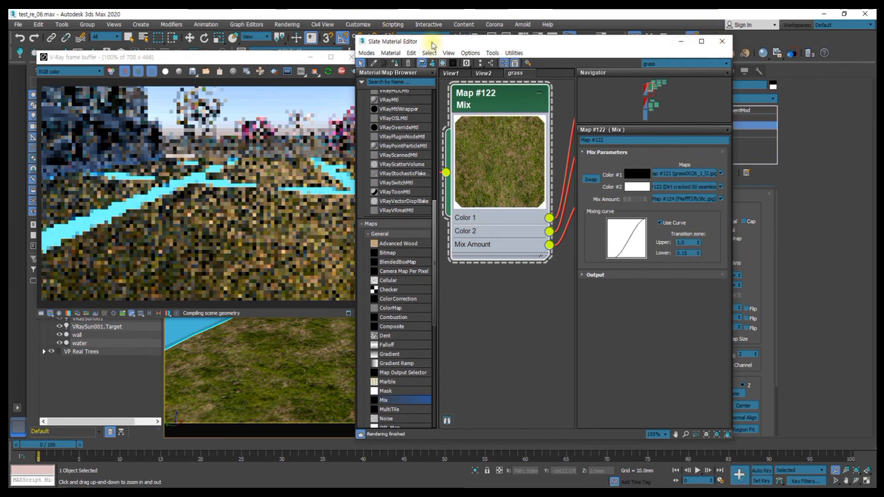
Step: Set the lower transition zone of Map #122's mixing curve to 0.46 and close the material editor
{"action": "left_click_drag", "start_coordinate": [432, 44], "coordinate": [883, 31]}
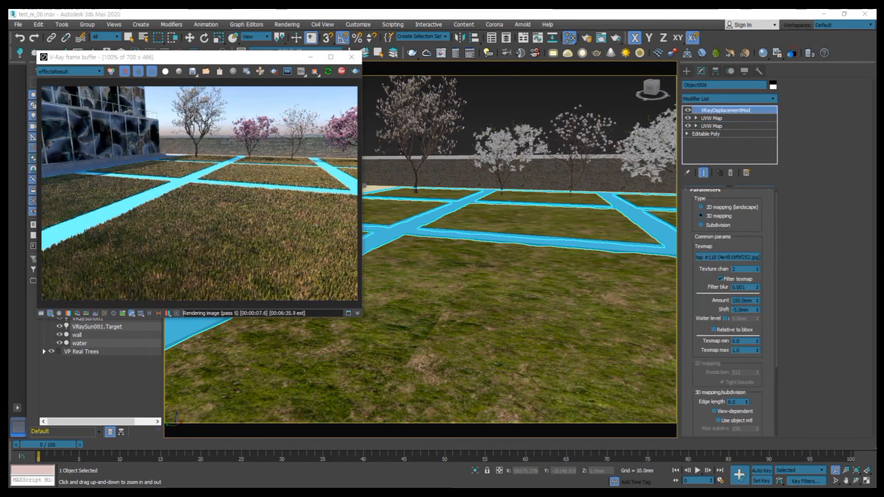
{"action": "left_click_drag", "start_coordinate": [883, 54], "coordinate": [498, 36]}
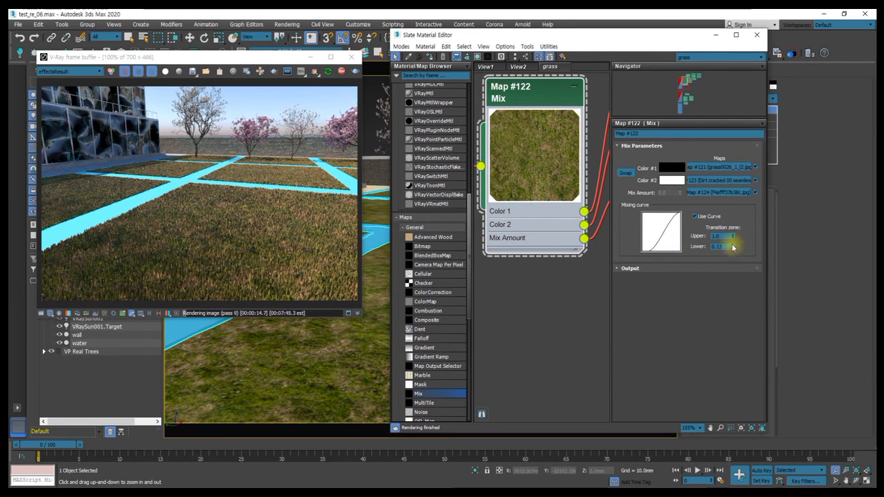
{"action": "left_click_drag", "start_coordinate": [733, 247], "coordinate": [735, 232]}
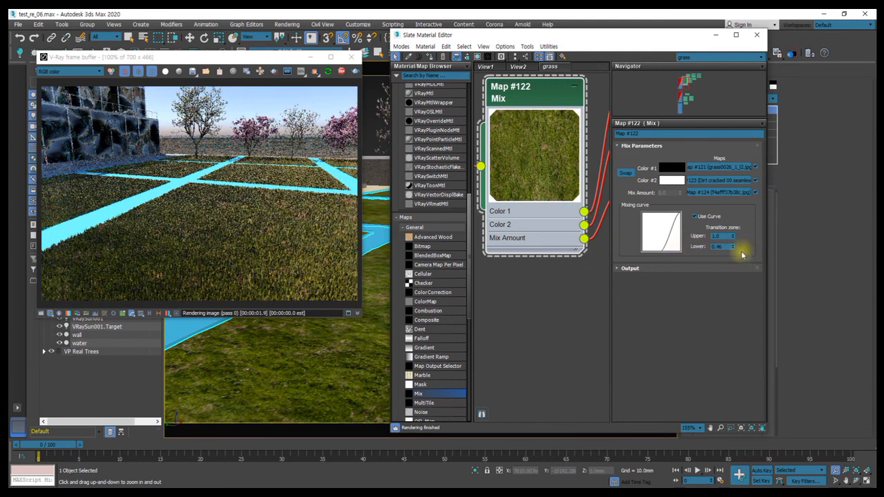
{"action": "key", "text": "m"}
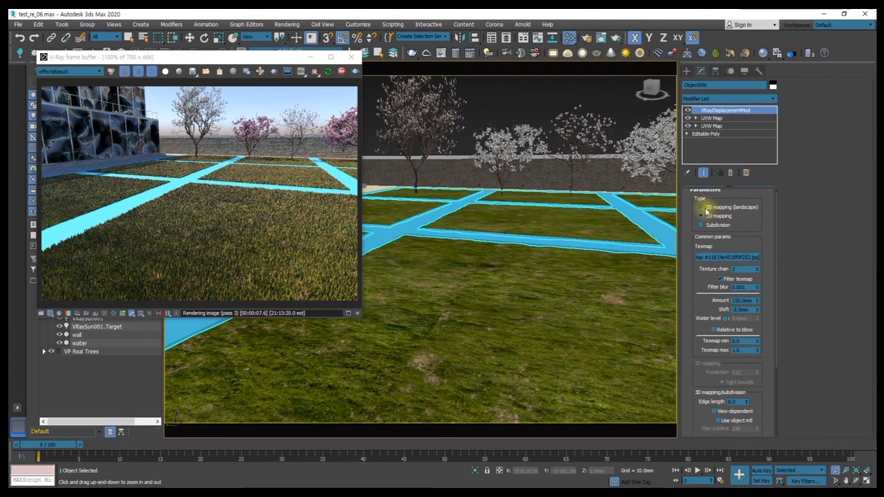
Step: Stop the render, switch the grass displacement to 2D mapping (landscape) with a resolution of 1024, and restart the render
{"action": "left_click", "coordinate": [337, 71]}
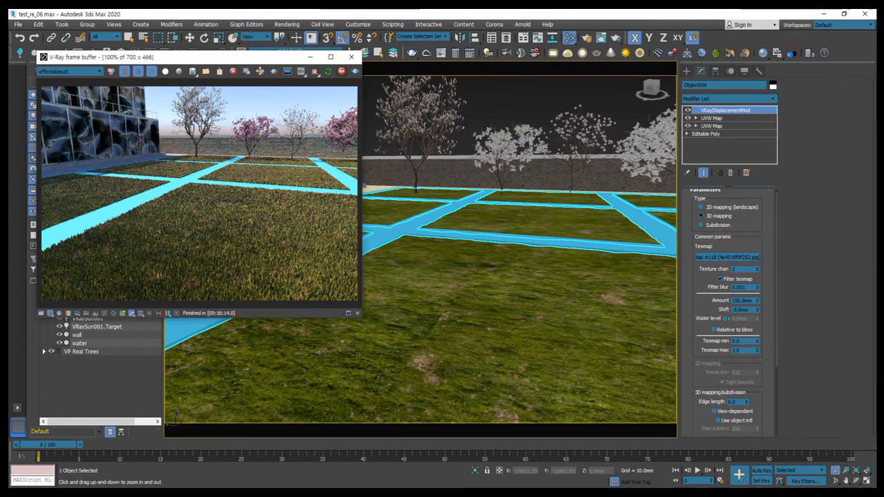
{"action": "left_click", "coordinate": [702, 207]}
{"action": "left_click", "coordinate": [736, 372]}
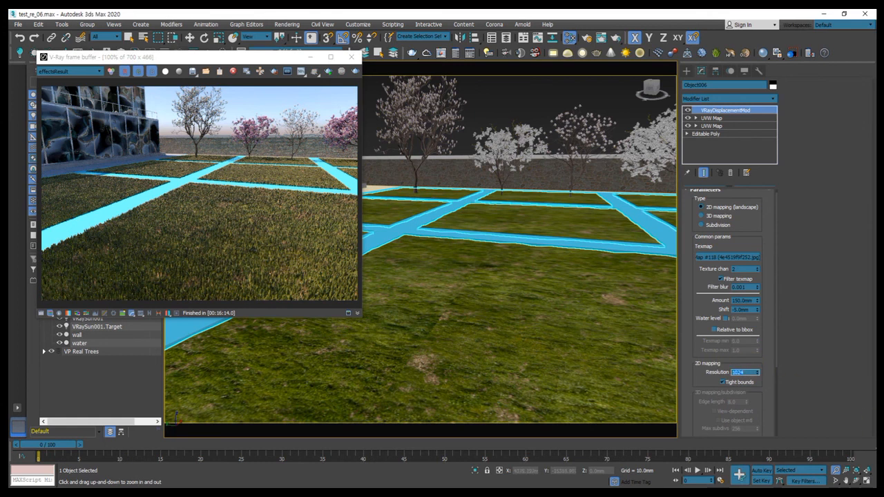
{"action": "key", "text": "shift+q"}
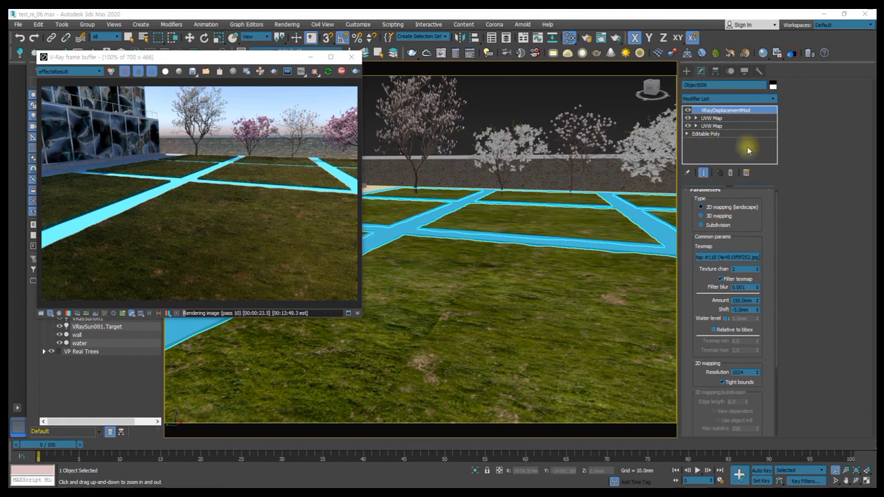
Step: Set the grass displacement amount to 100 mm and shift to -10 mm, and check the mapping size of the channel 2 UVW Map
{"action": "left_click", "coordinate": [721, 125]}
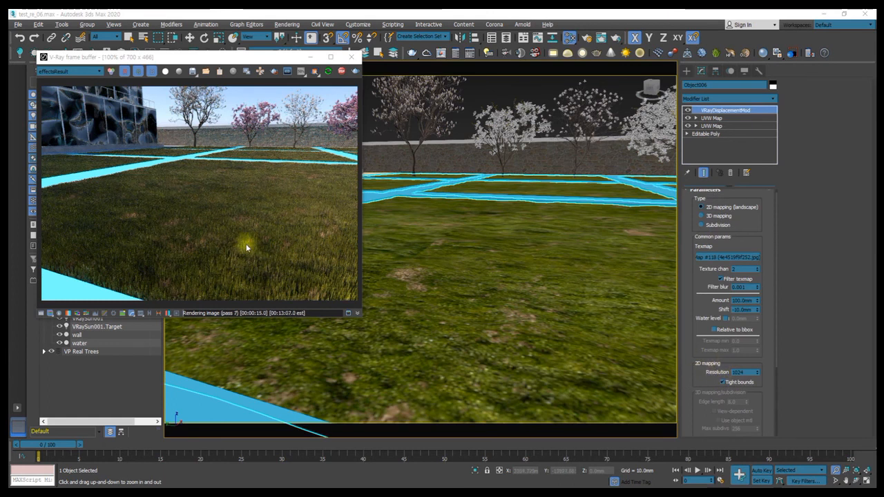
{"action": "left_click", "coordinate": [718, 126]}
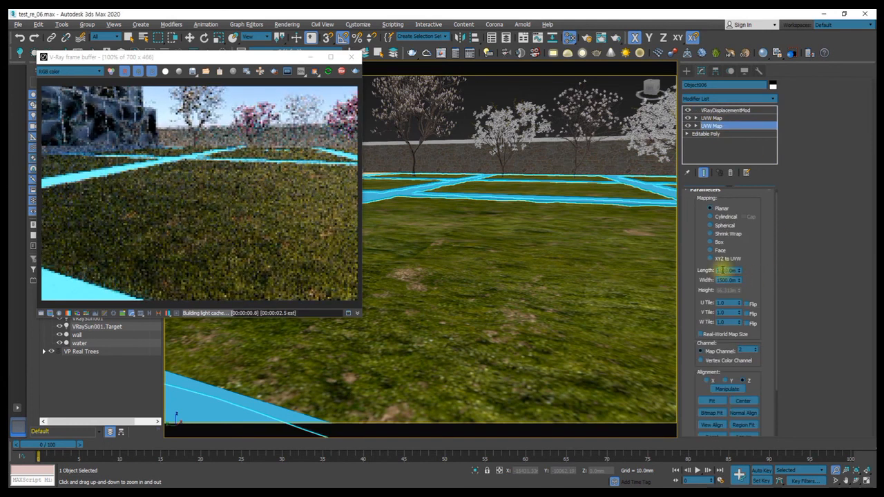
{"action": "left_click", "coordinate": [721, 111]}
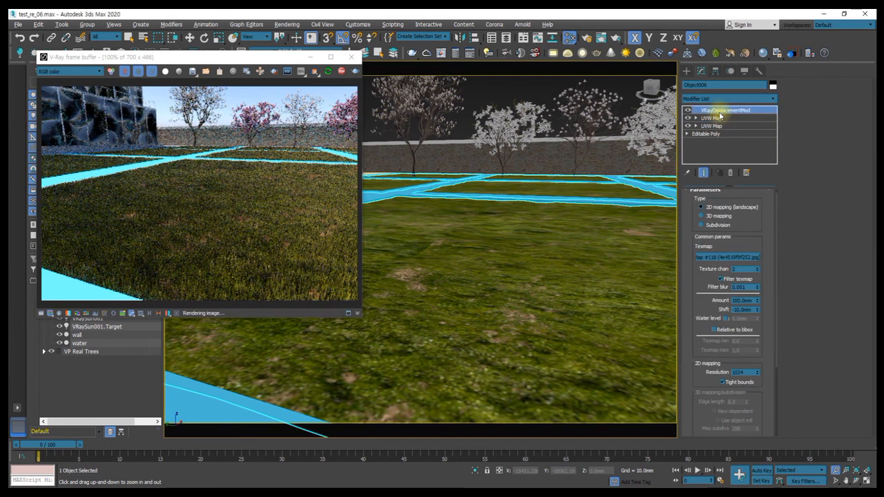